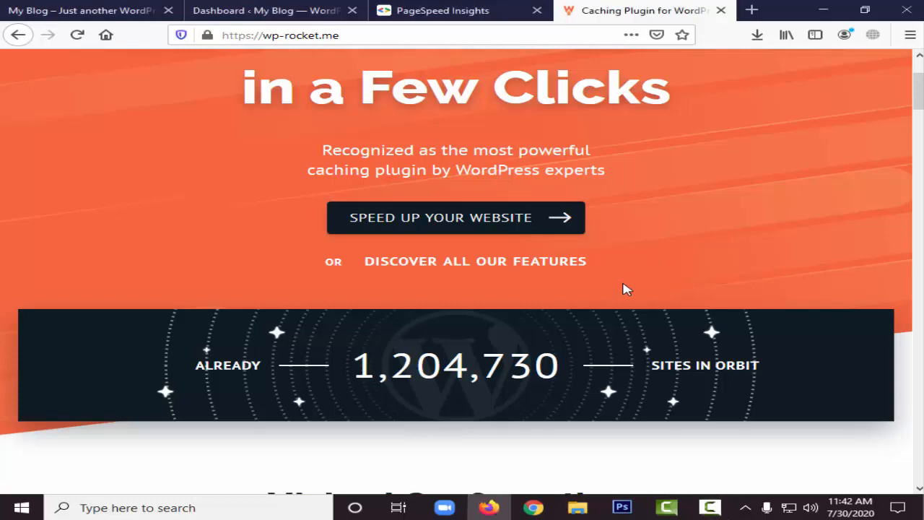
Step: Look through the WP Rocket home page, covering its caching features, client logos, newsletter section and customer ratings
scroll(626, 289, down, 10)
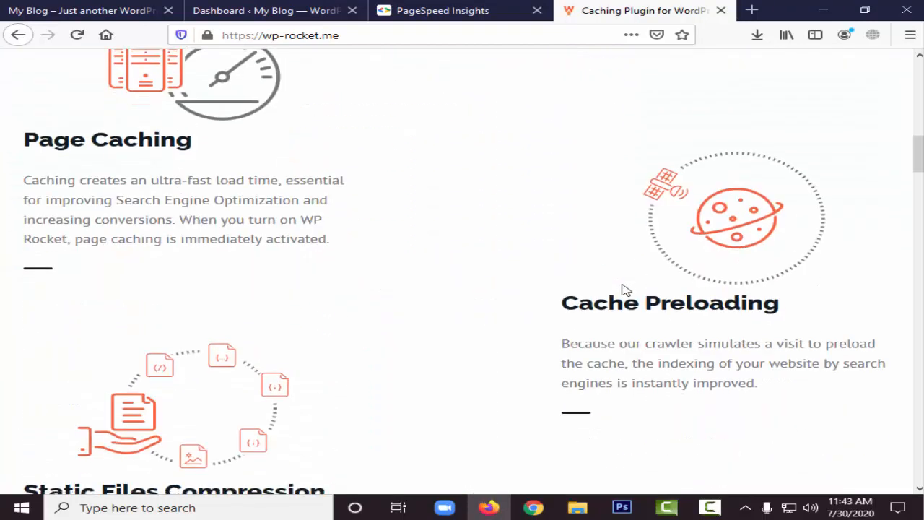
scroll(626, 288, down, 3)
scroll(614, 289, up, 5)
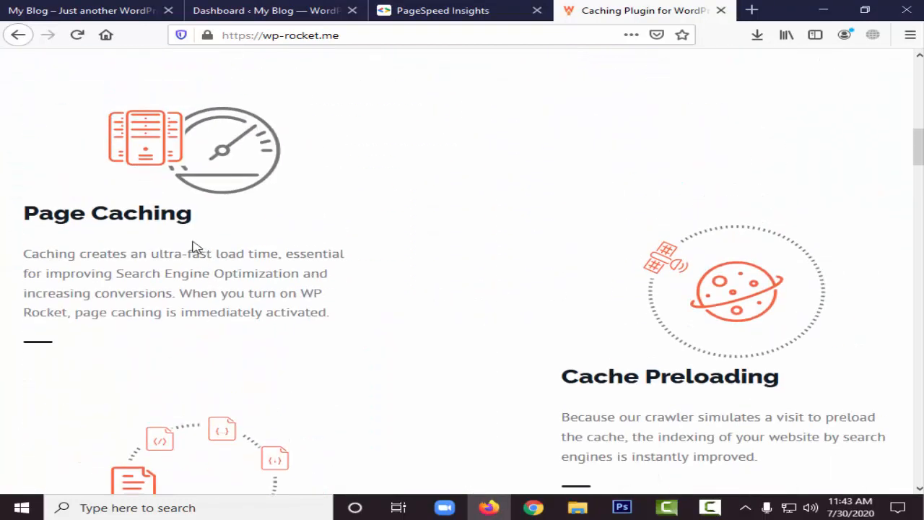
scroll(171, 233, down, 3)
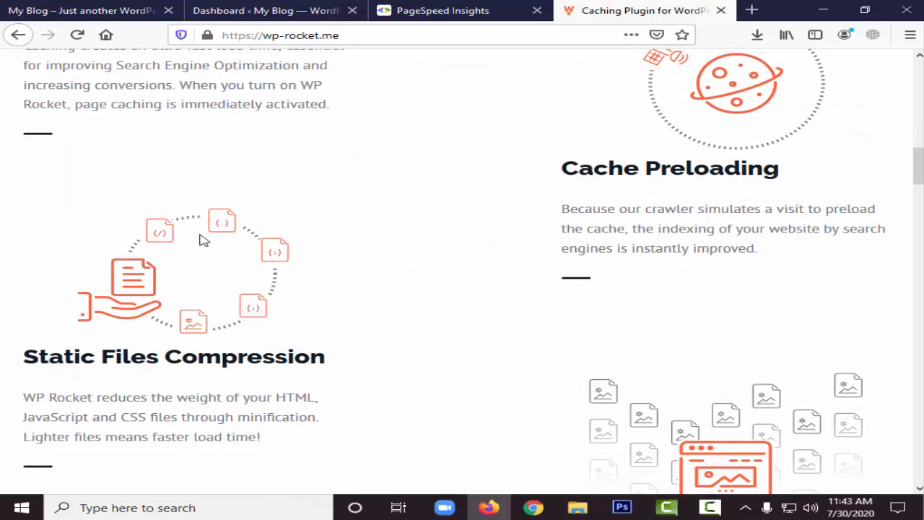
scroll(321, 278, down, 3)
scroll(321, 278, down, 1)
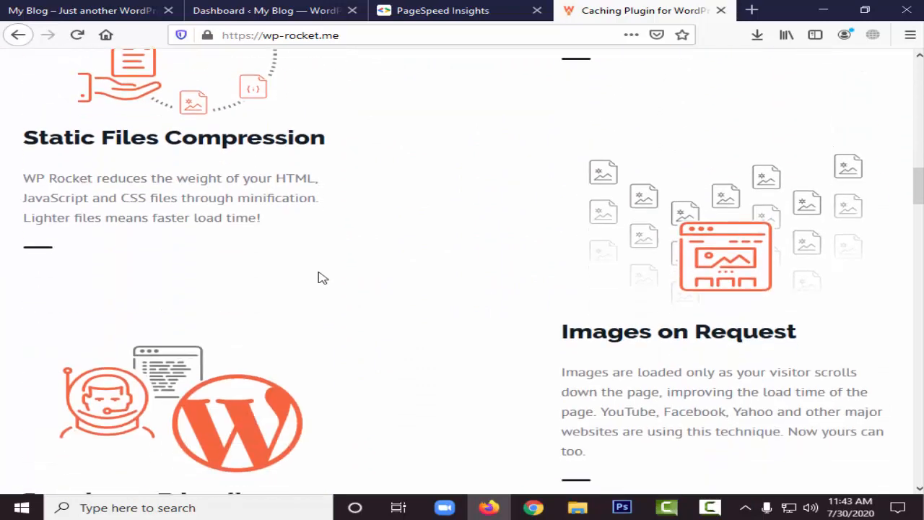
scroll(323, 278, down, 3)
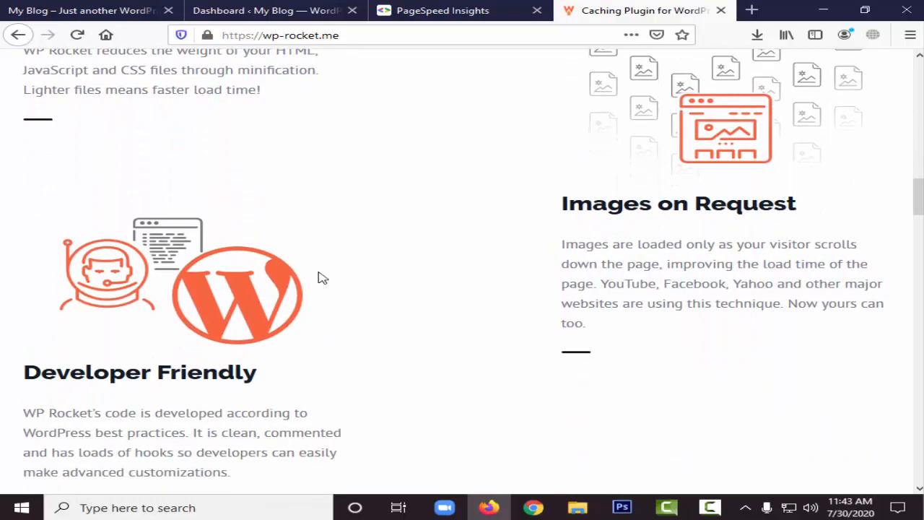
scroll(323, 278, down, 15)
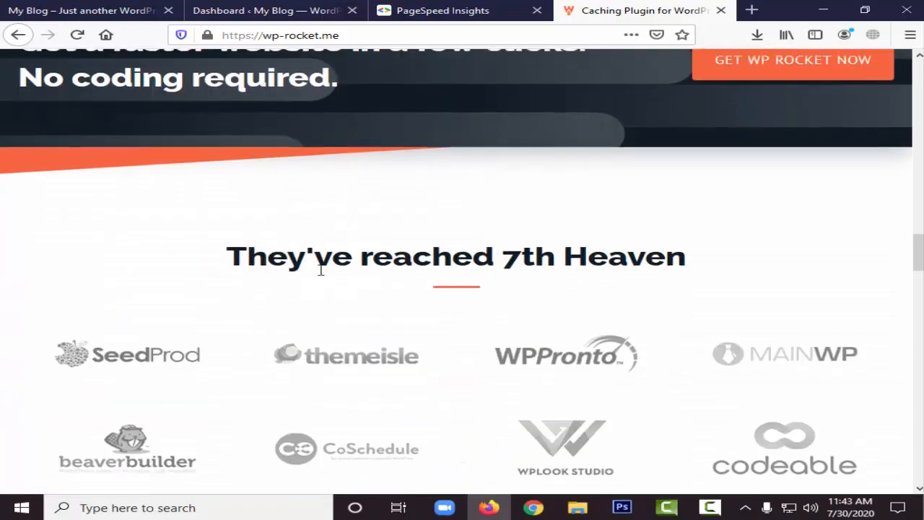
scroll(323, 276, down, 20)
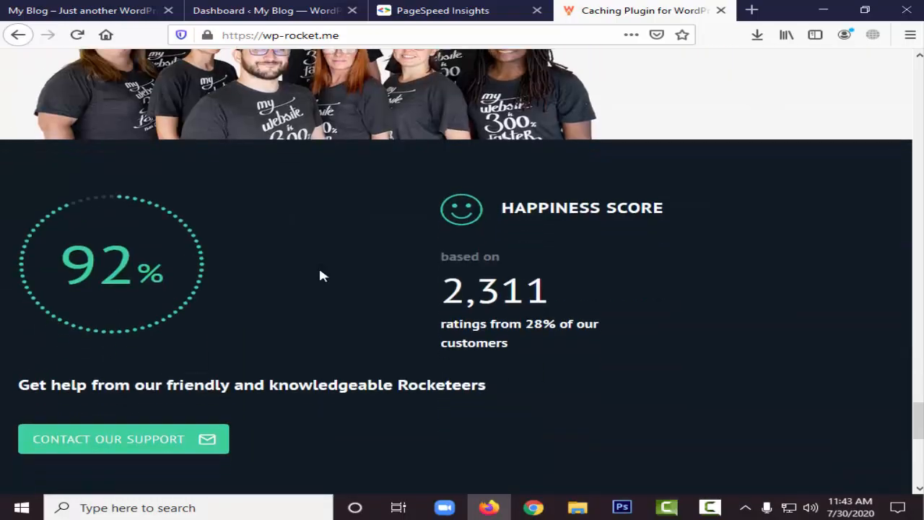
scroll(327, 270, up, 20)
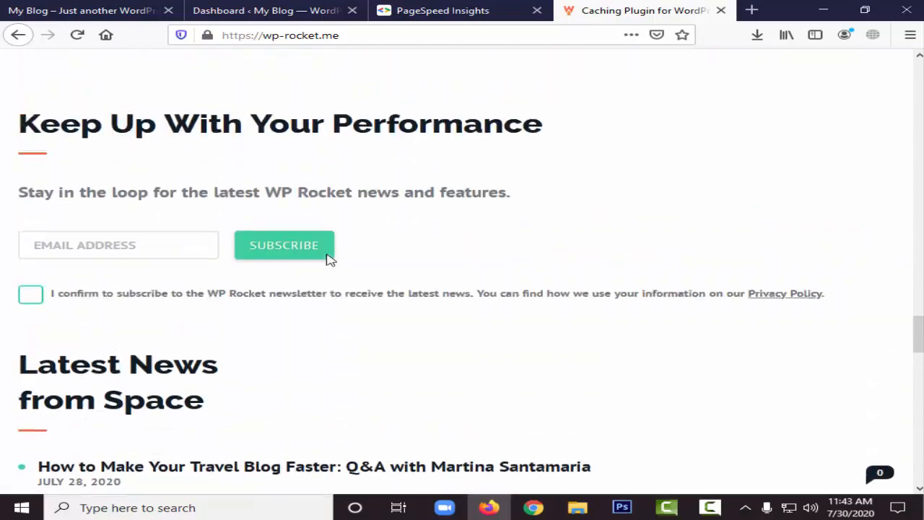
scroll(329, 260, up, 15)
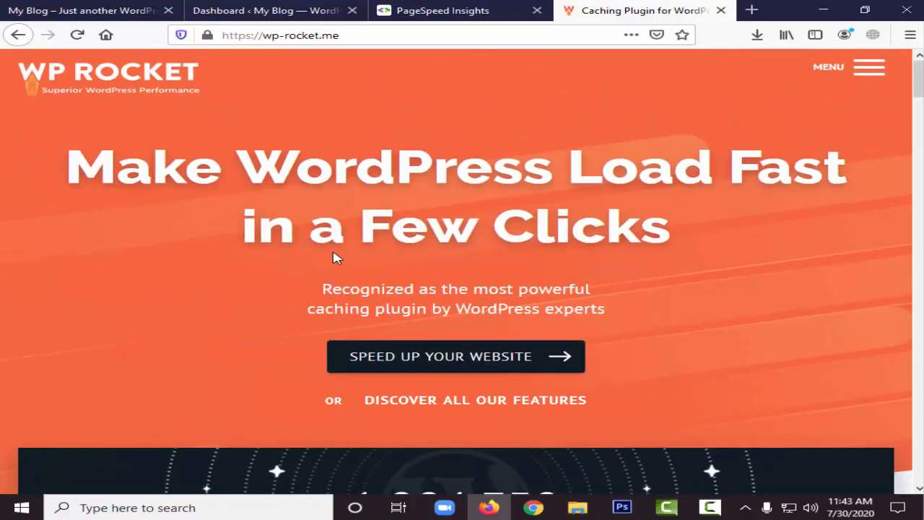
Step: Go from the WP Rocket site to the My Blog WordPress dashboard and bring up its installed plugins list
click(76, 9)
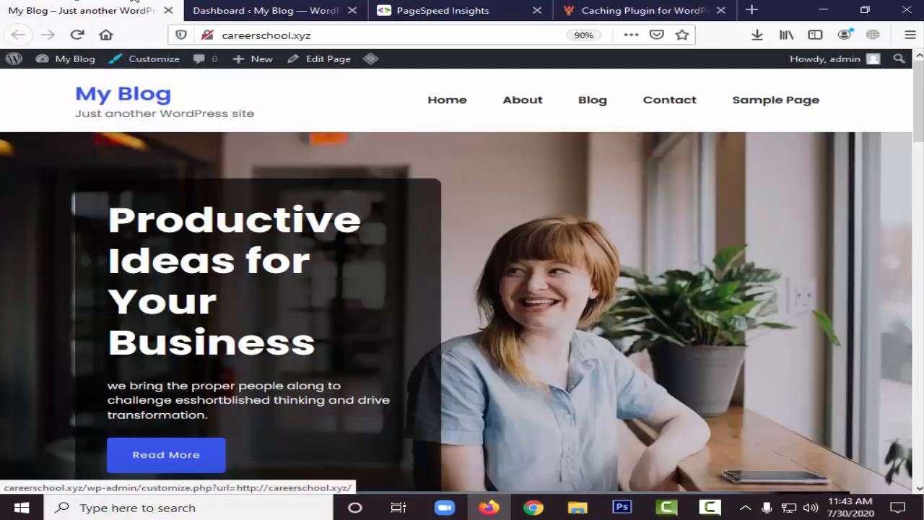
click(224, 4)
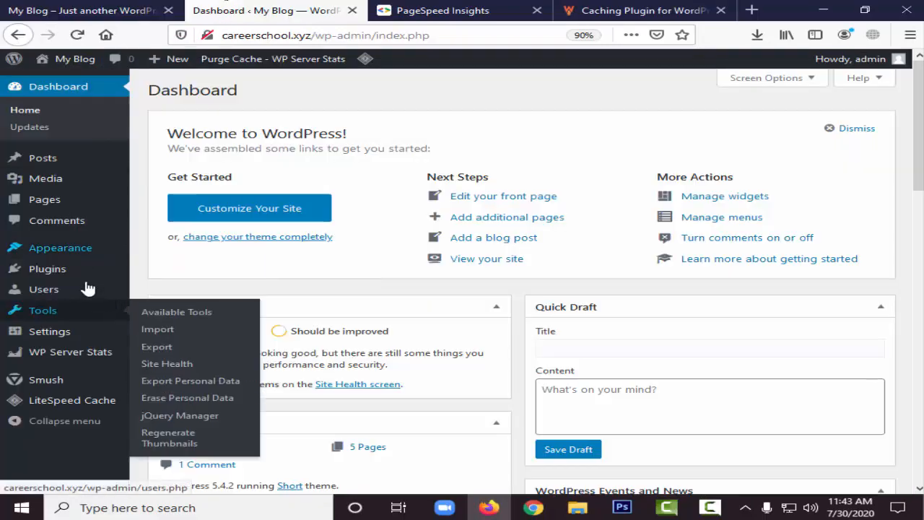
mouse_move(79, 276)
click(171, 276)
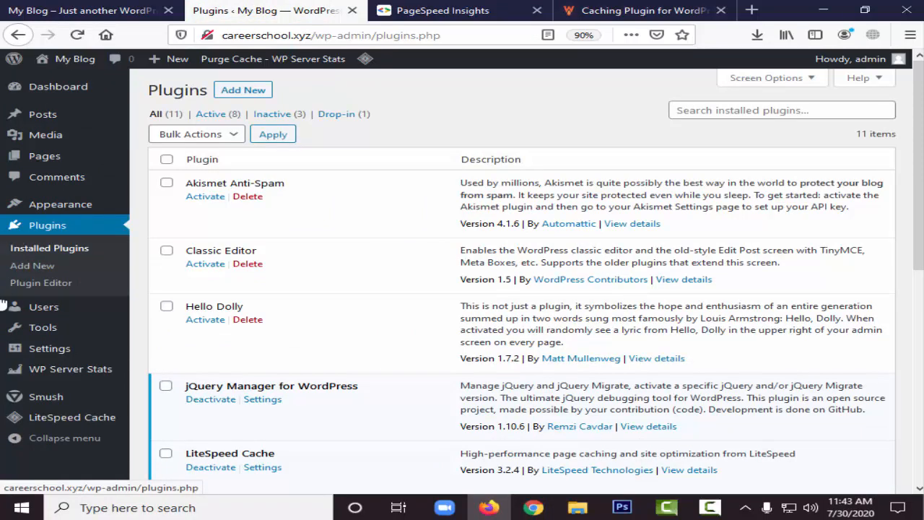
Step: Check the settings page of the jQuery Manager for WordPress plugin and return to the installed plugins list
scroll(299, 295, down, 5)
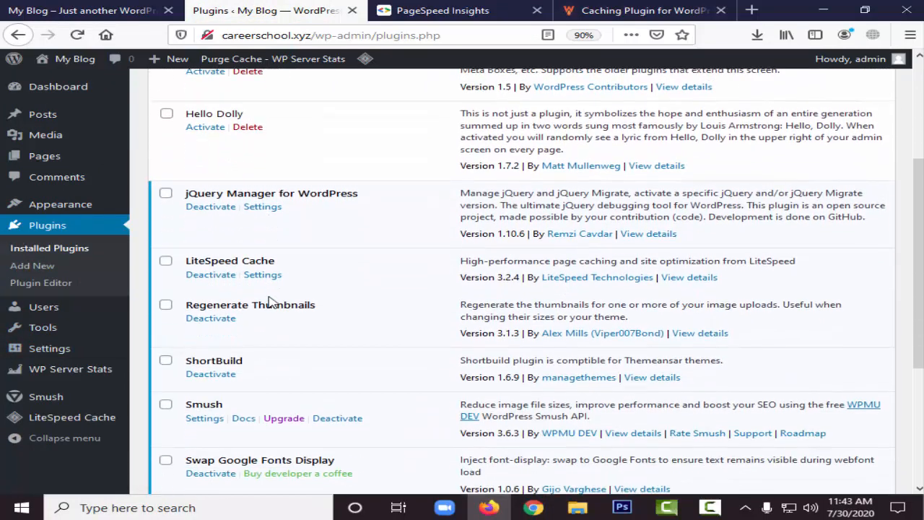
click(268, 208)
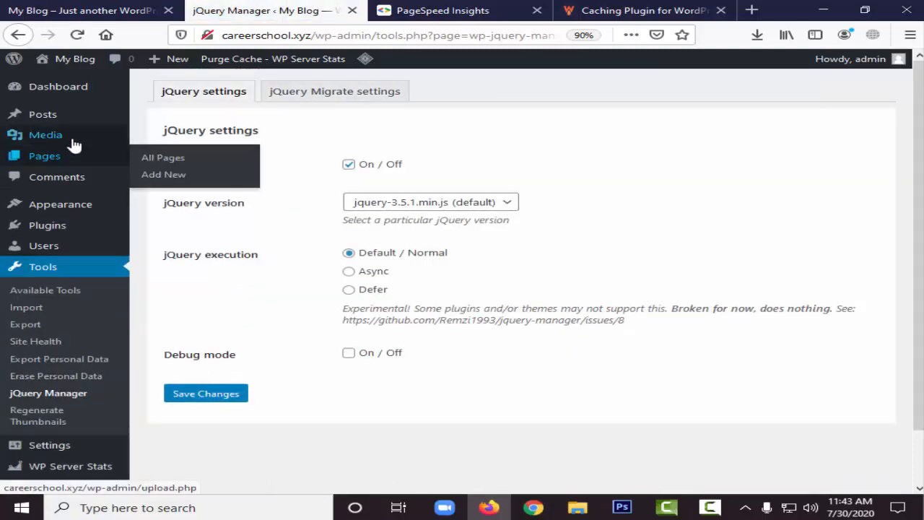
click(92, 228)
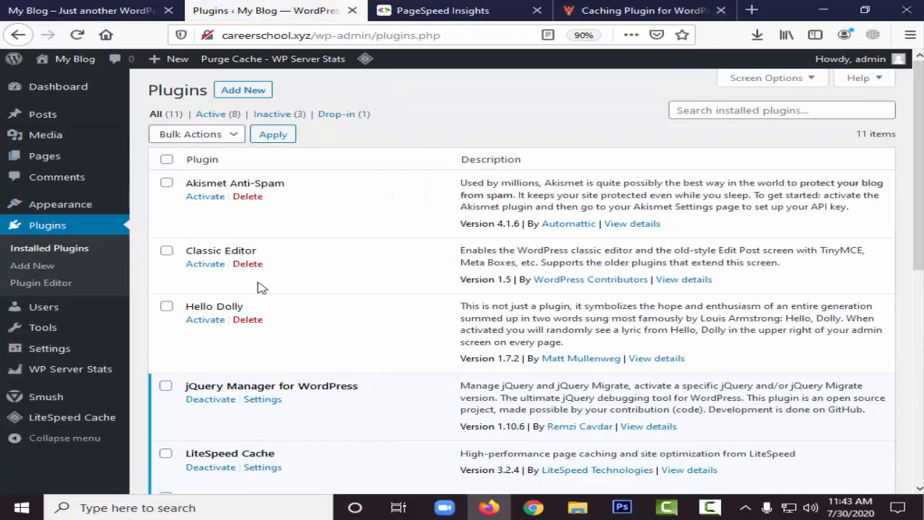
scroll(260, 289, down, 3)
click(217, 278)
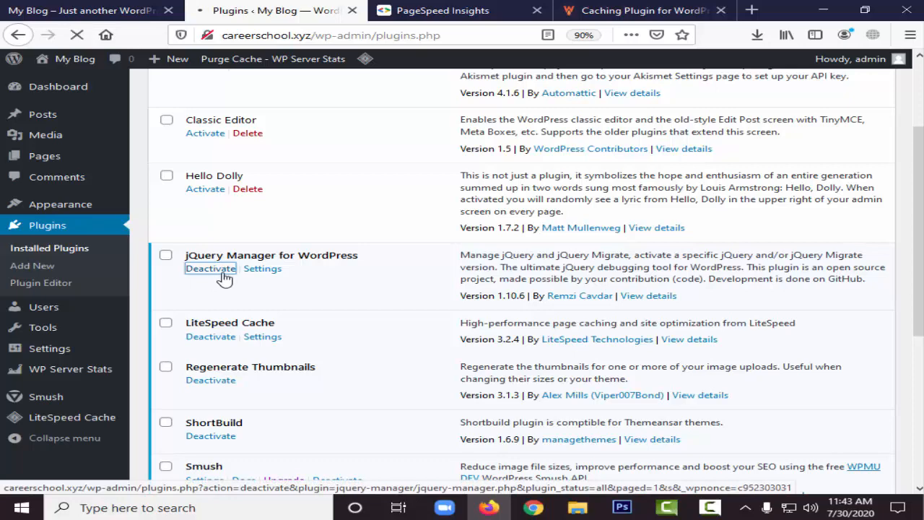
scroll(251, 269, down, 4)
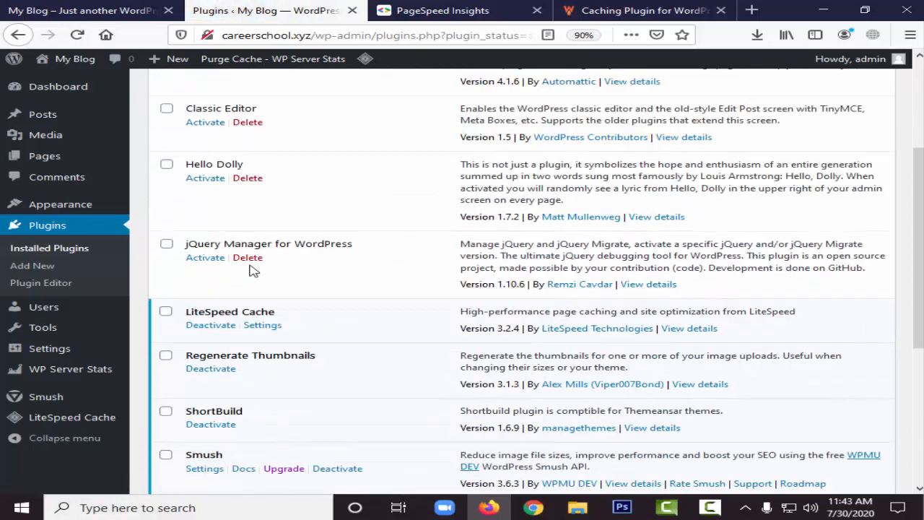
click(211, 244)
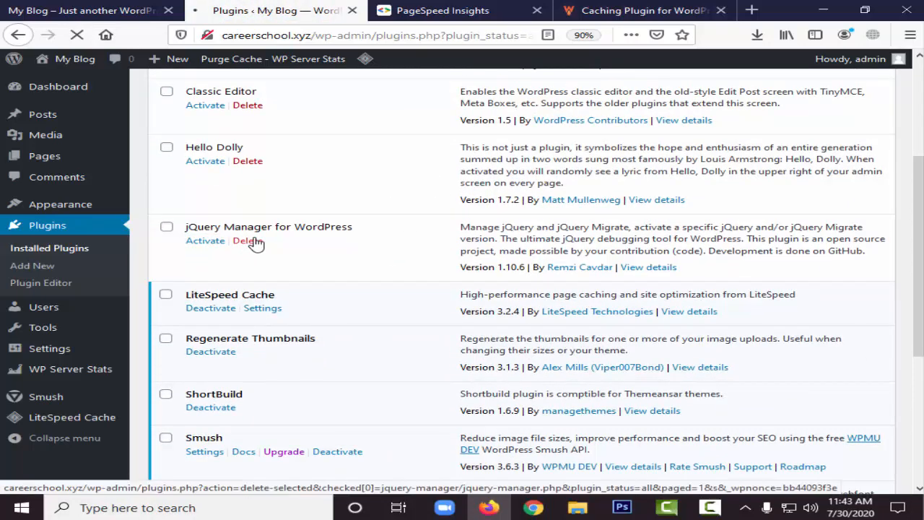
Step: Deactivate the jQuery Manager for WordPress plugin and delete it together with its data
scroll(252, 275, down, 3)
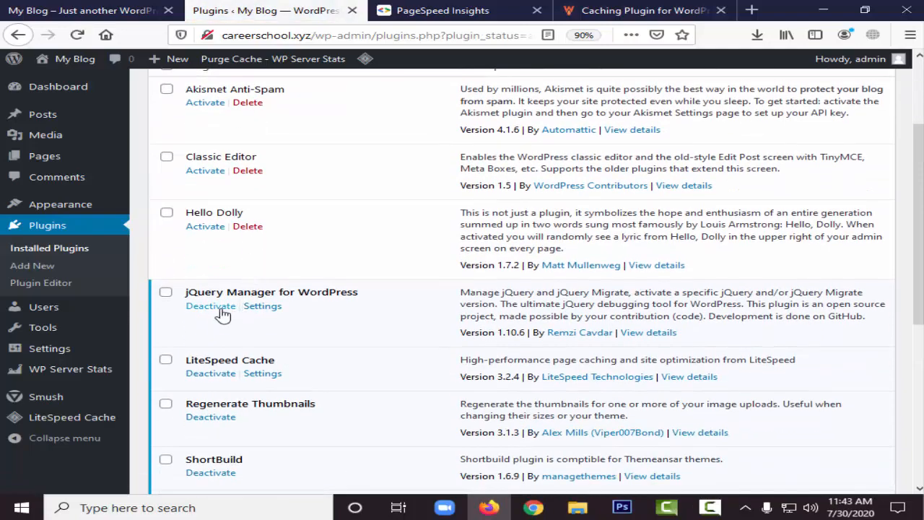
click(219, 309)
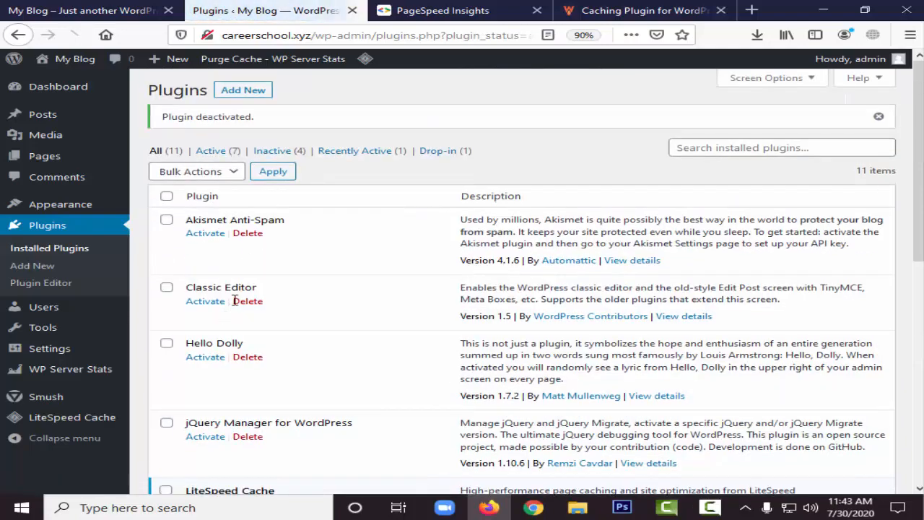
scroll(239, 289, down, 5)
click(246, 241)
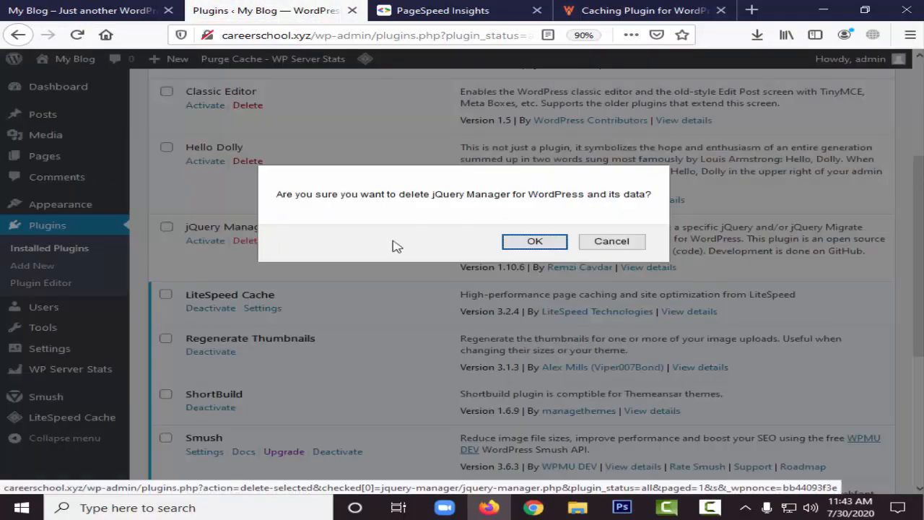
click(534, 241)
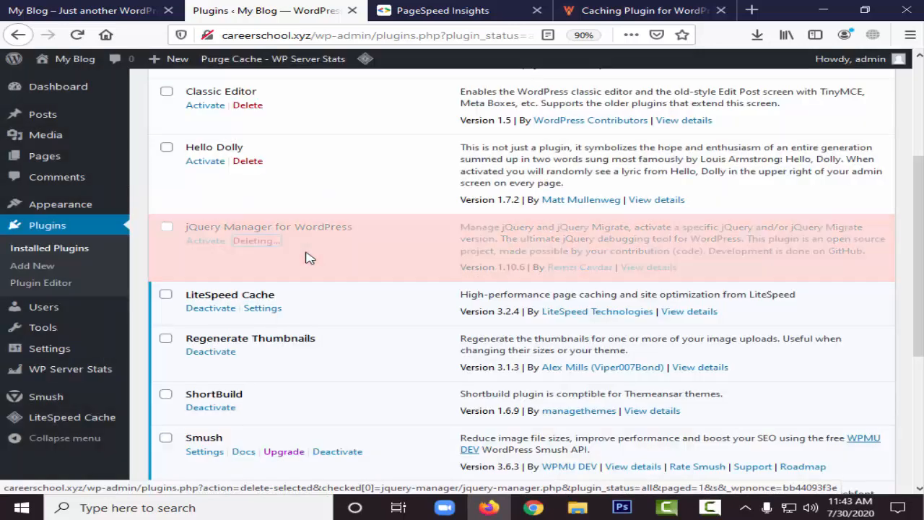
Step: Deactivate the LiteSpeed Cache plugin and delete it together with its data
scroll(242, 222, down, 2)
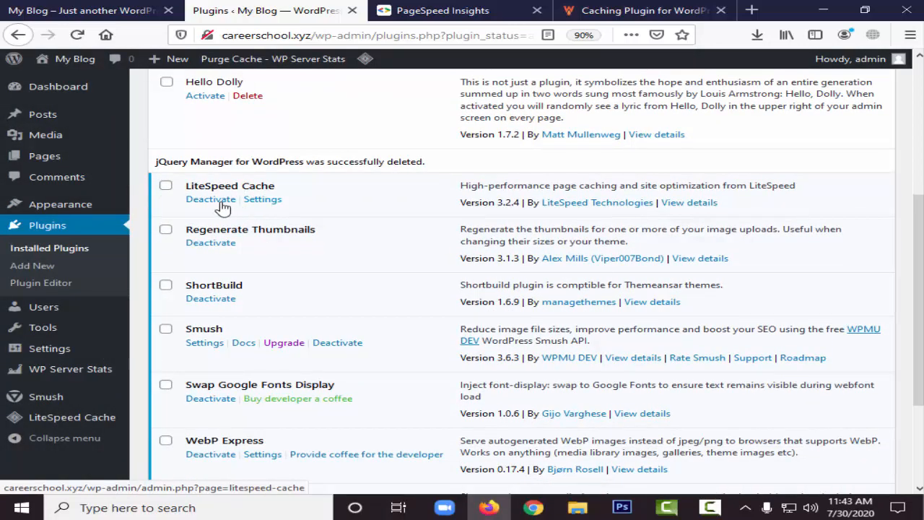
click(211, 201)
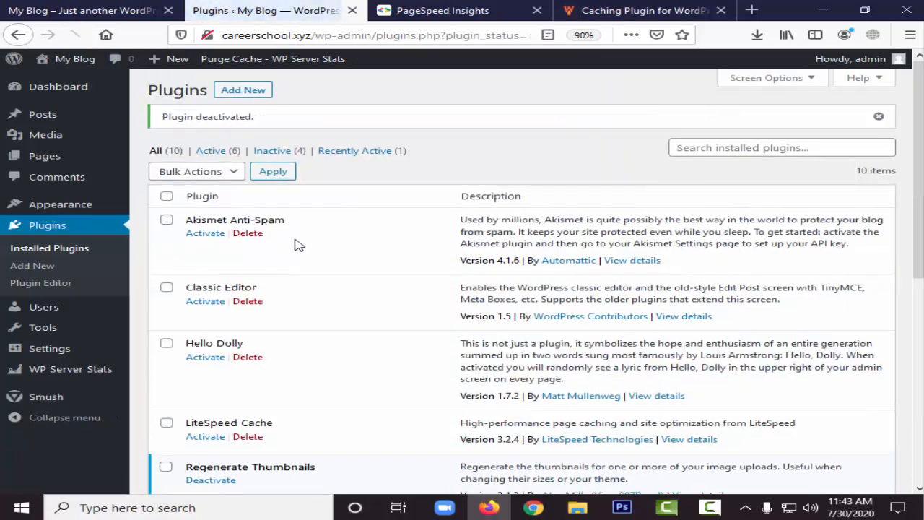
scroll(289, 245, down, 5)
click(242, 242)
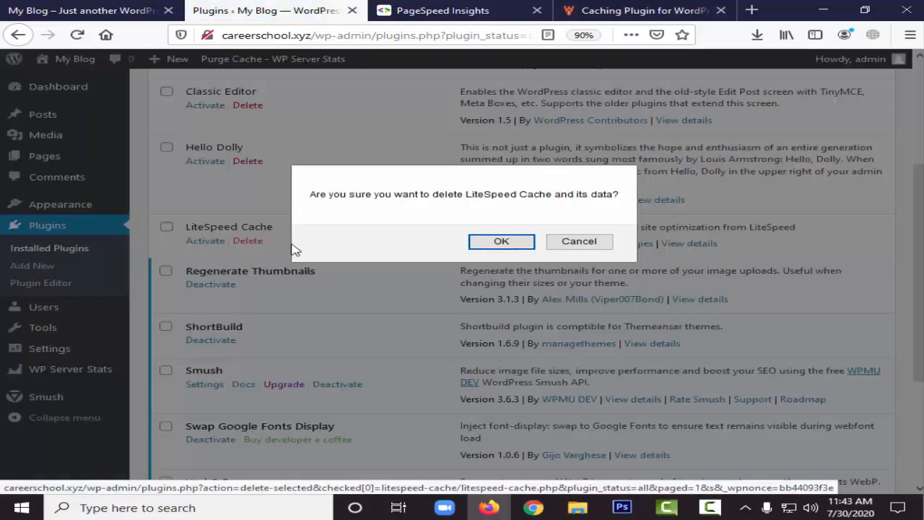
click(491, 241)
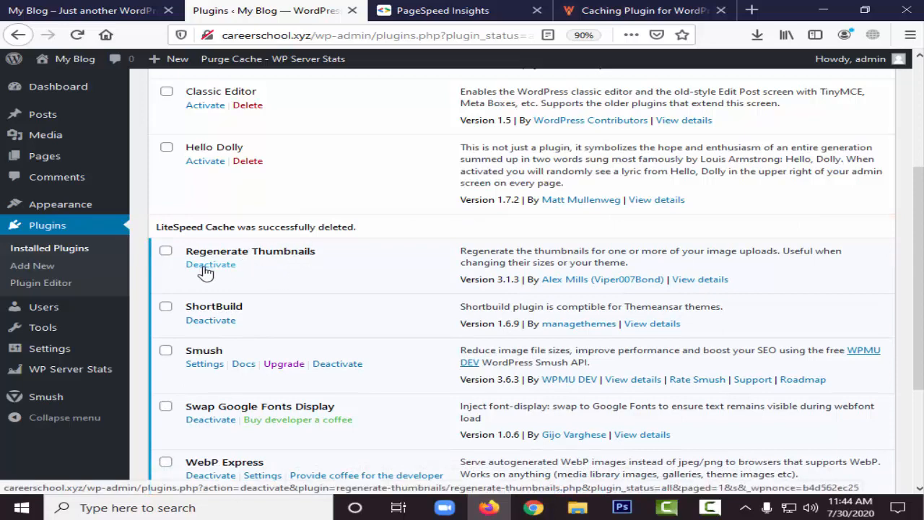
Step: Deactivate the Swap Google Fonts Display plugin and delete it together with its data
scroll(304, 281, down, 2)
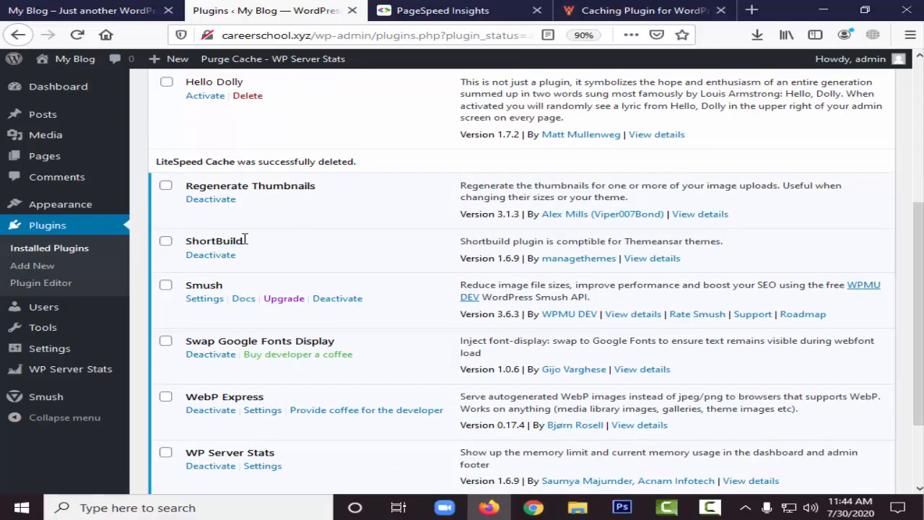
scroll(209, 289, down, 3)
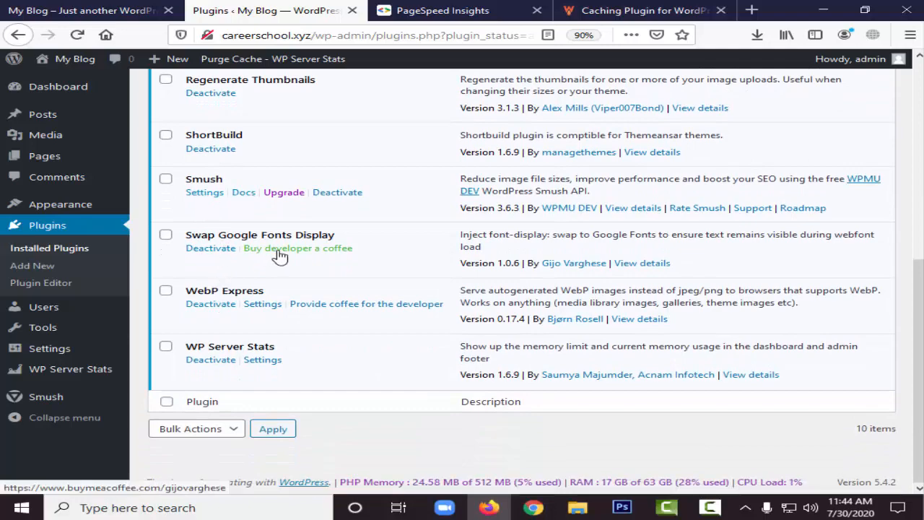
click(216, 252)
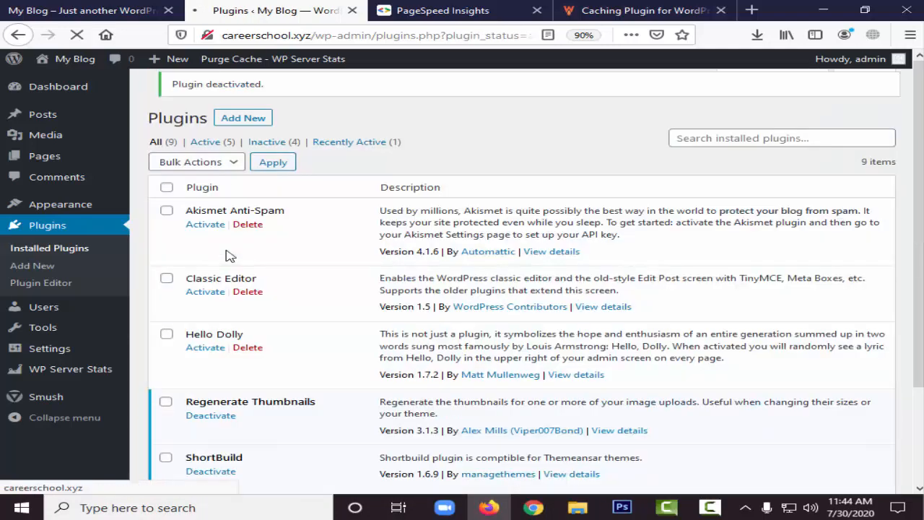
scroll(263, 270, down, 10)
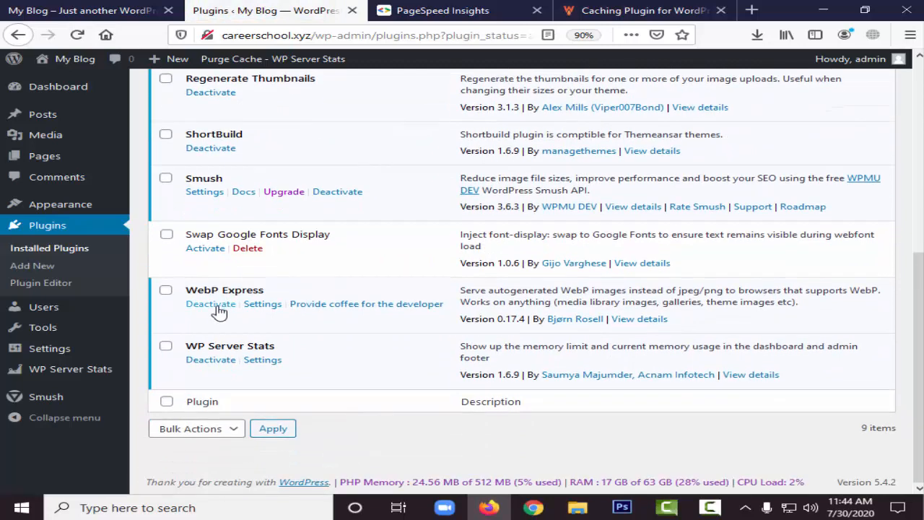
click(248, 249)
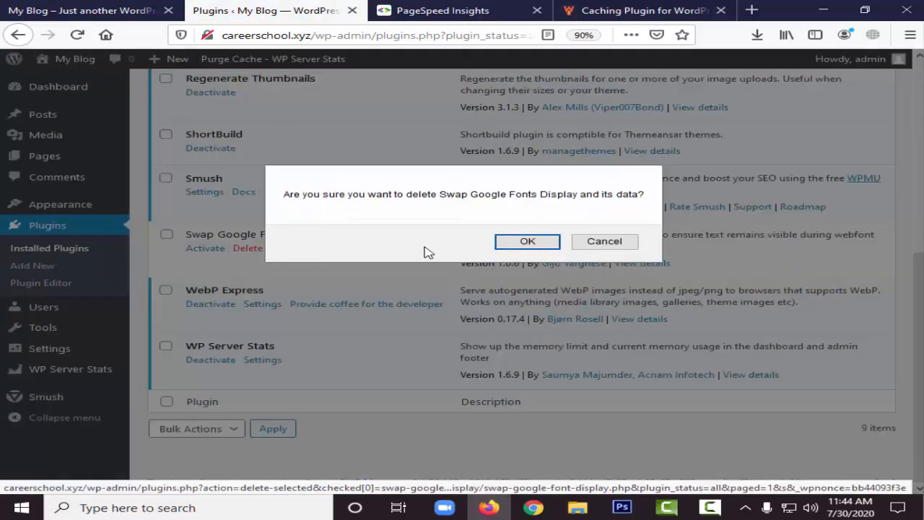
click(519, 244)
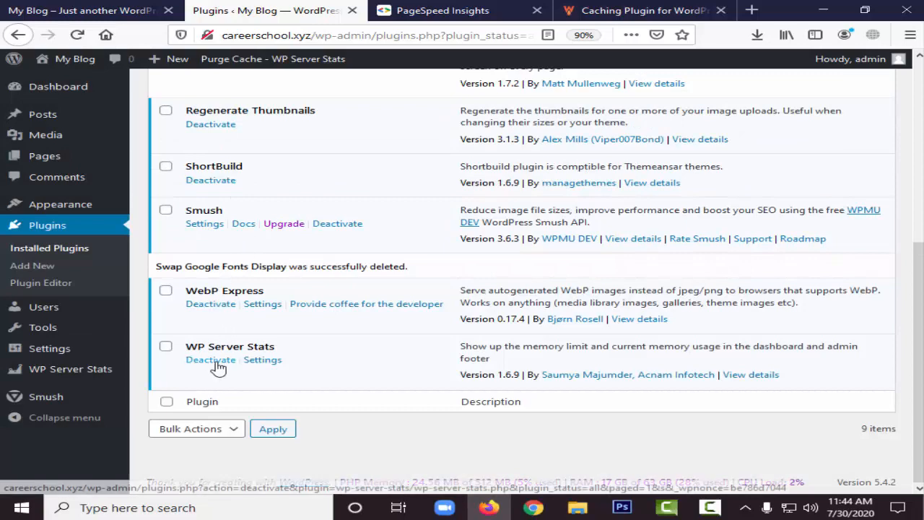
Step: Deactivate the WebP Express plugin and delete it together with its data
scroll(220, 360, up, 2)
scroll(220, 355, down, 2)
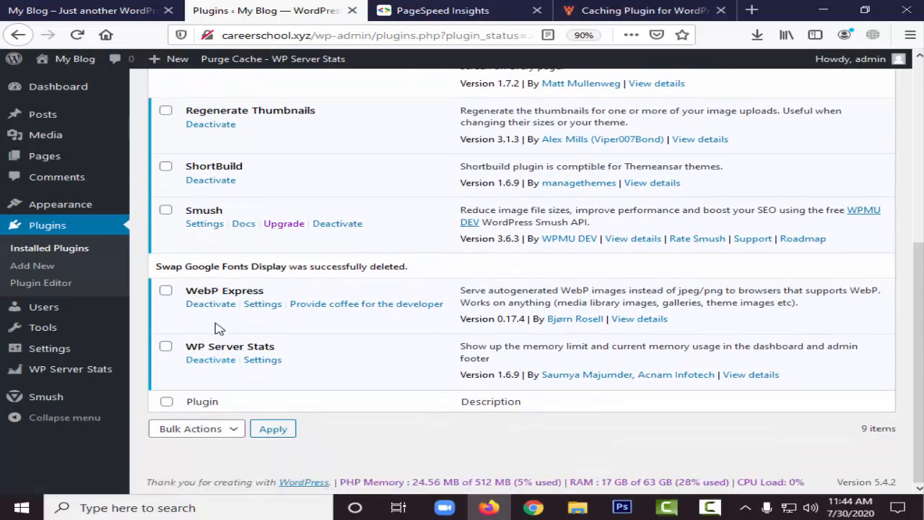
click(210, 304)
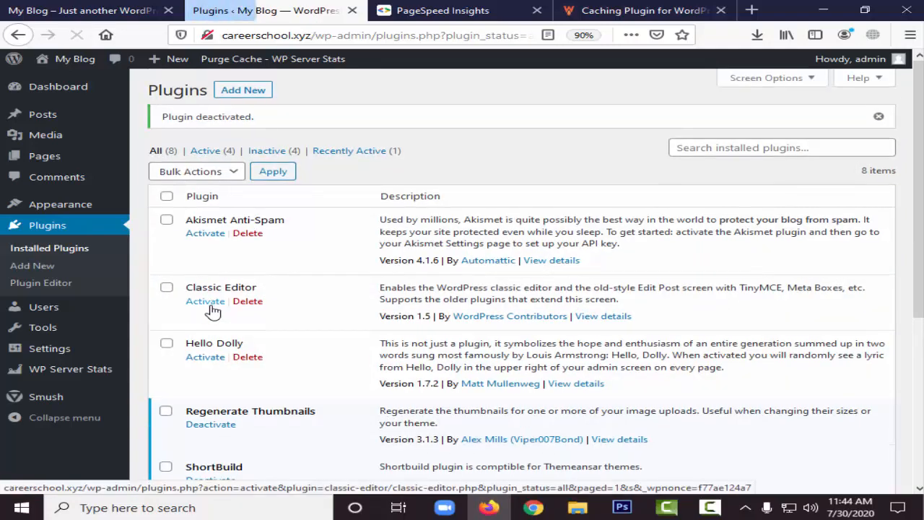
scroll(213, 310, down, 5)
click(256, 317)
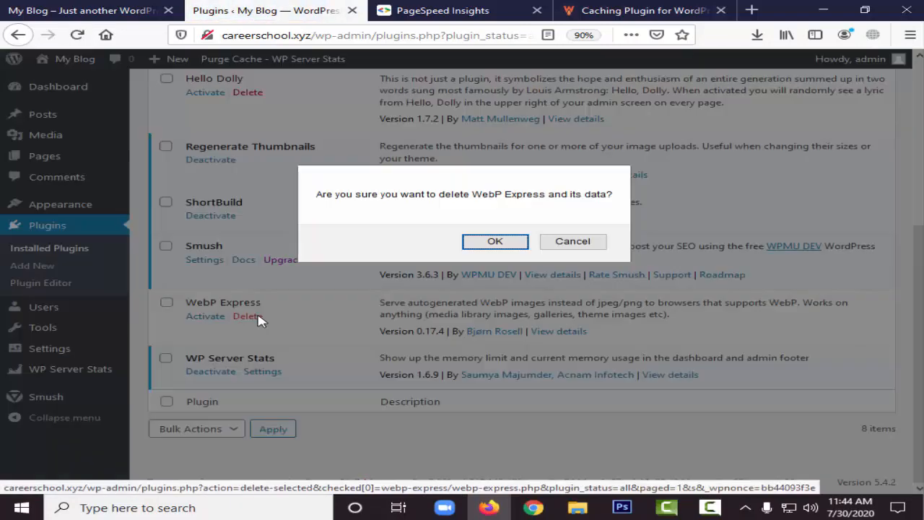
click(478, 244)
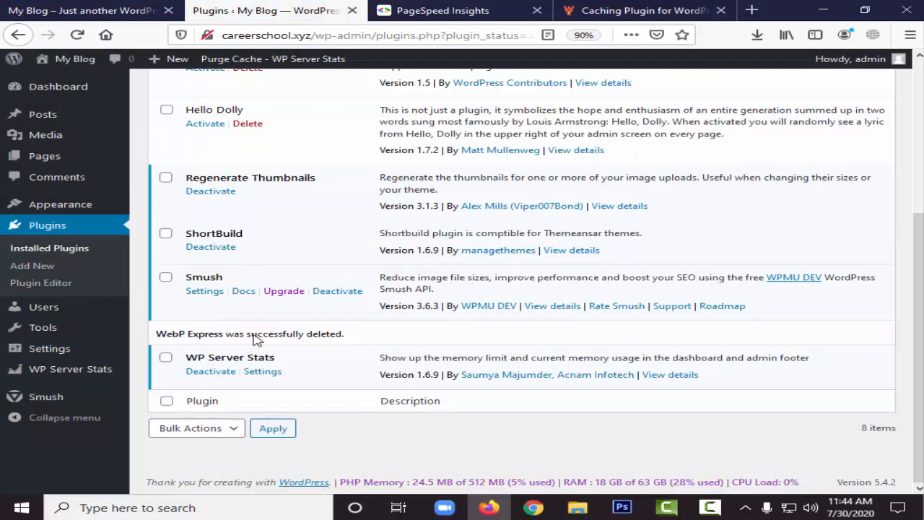
Step: Deactivate the Regenerate Thumbnails plugin and delete it together with its data
scroll(203, 321, up, 4)
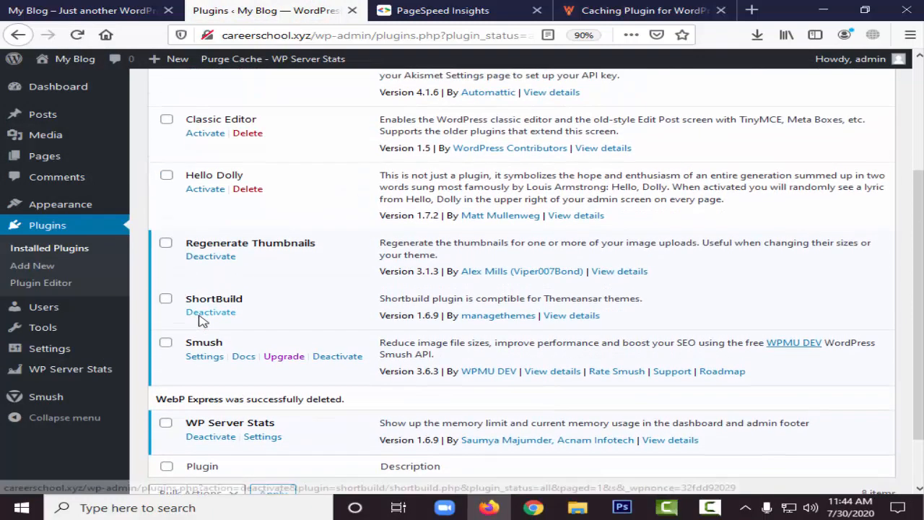
scroll(243, 391, down, 3)
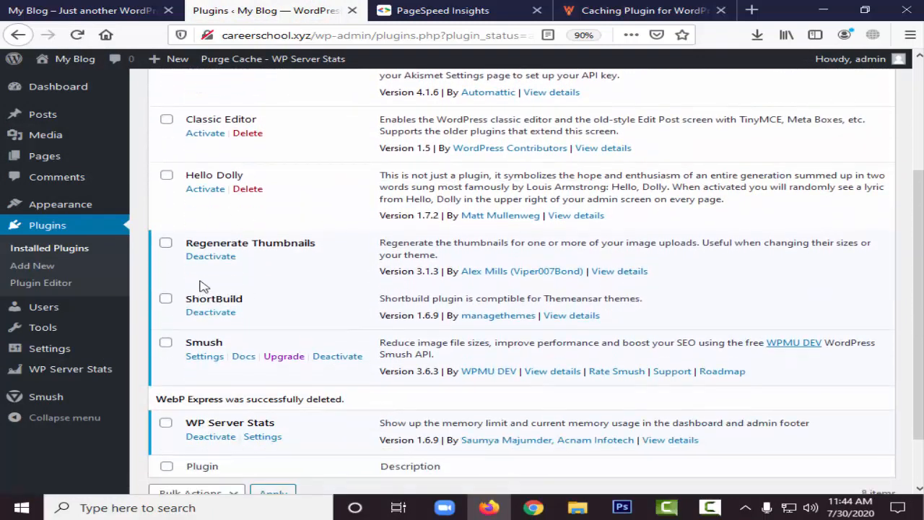
click(214, 262)
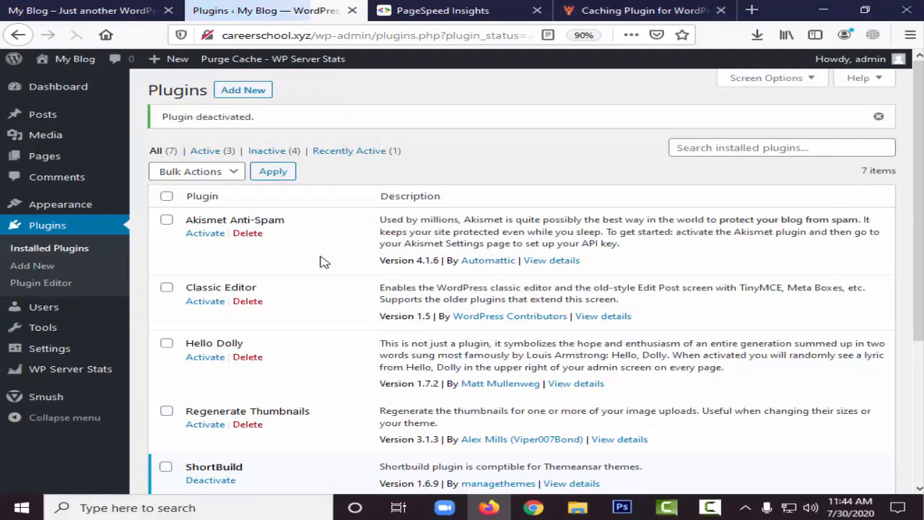
scroll(320, 257, down, 3)
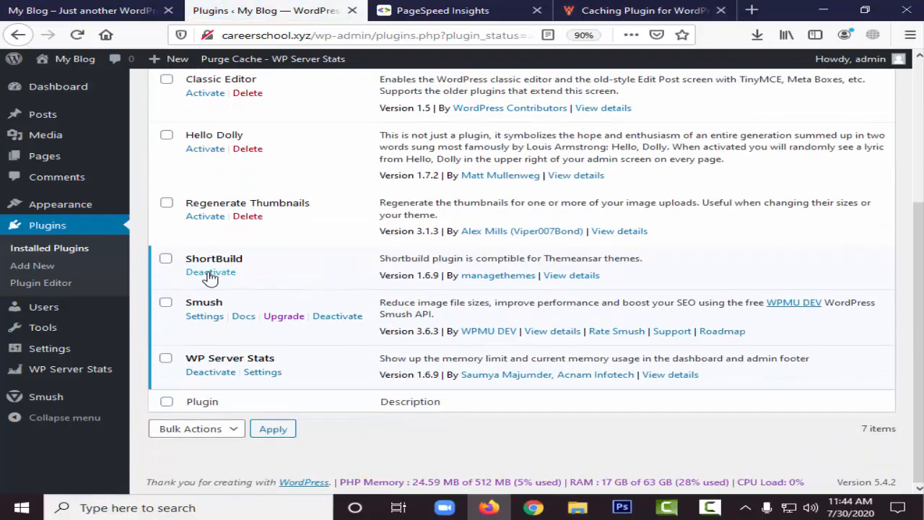
click(248, 216)
click(500, 246)
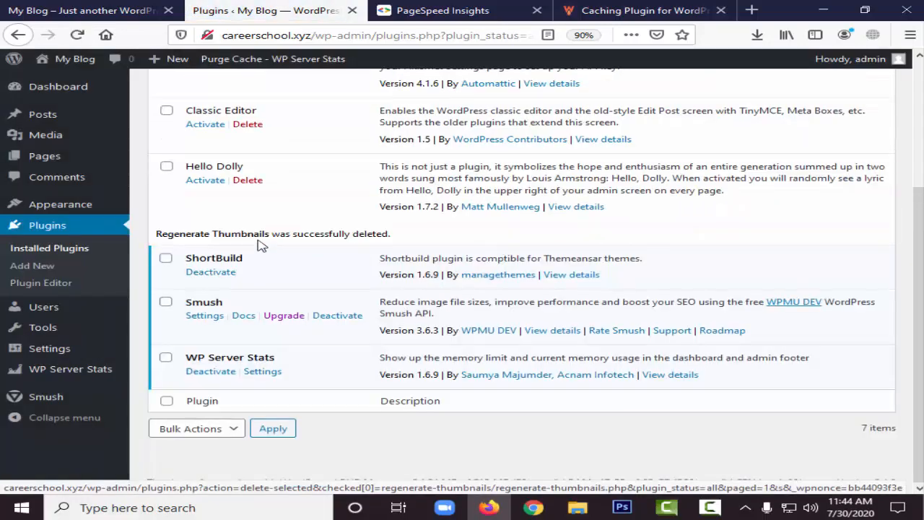
scroll(303, 256, up, 4)
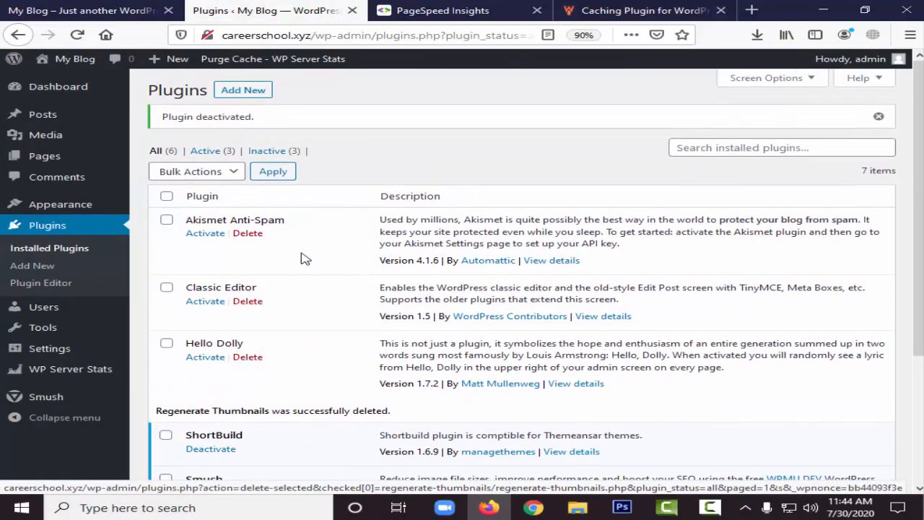
scroll(303, 260, down, 2)
scroll(303, 260, down, 3)
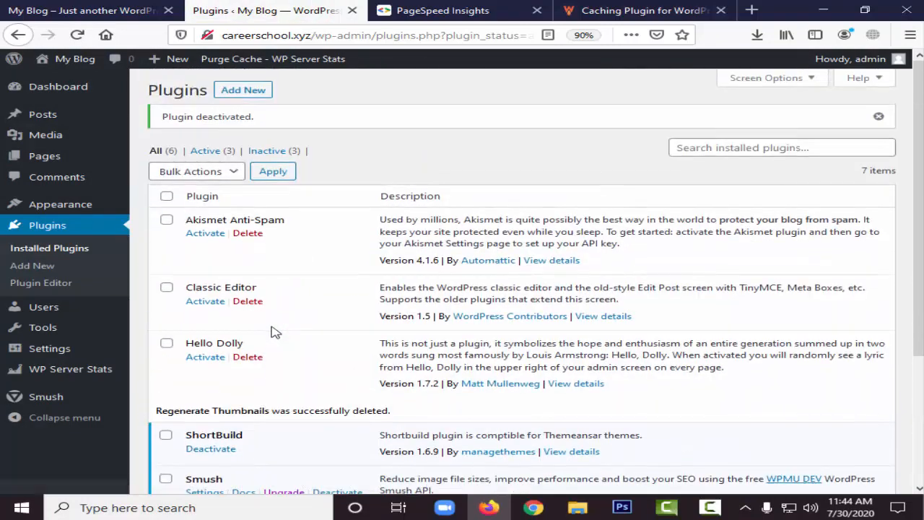
click(52, 8)
click(77, 35)
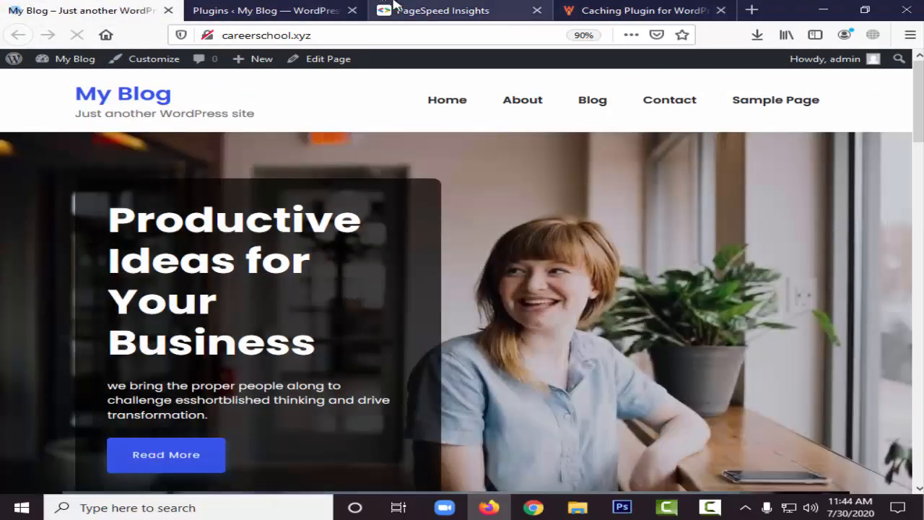
click(514, 10)
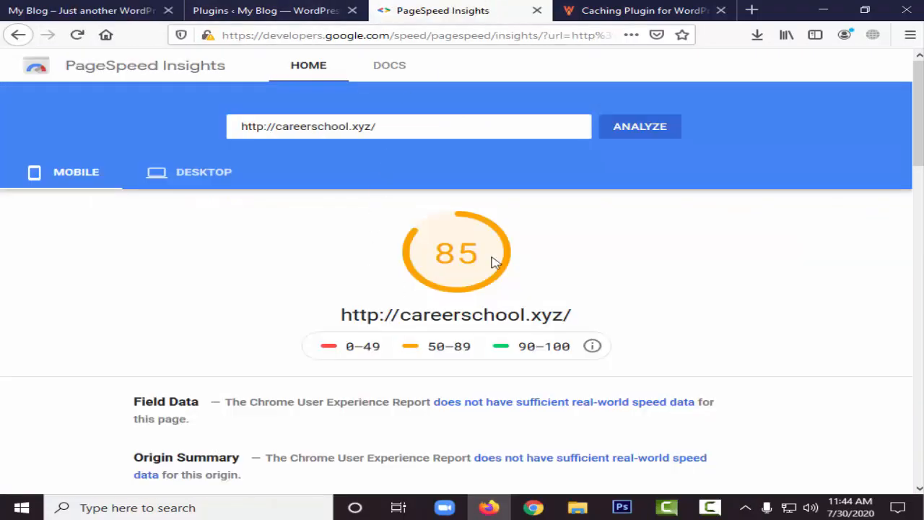
click(640, 133)
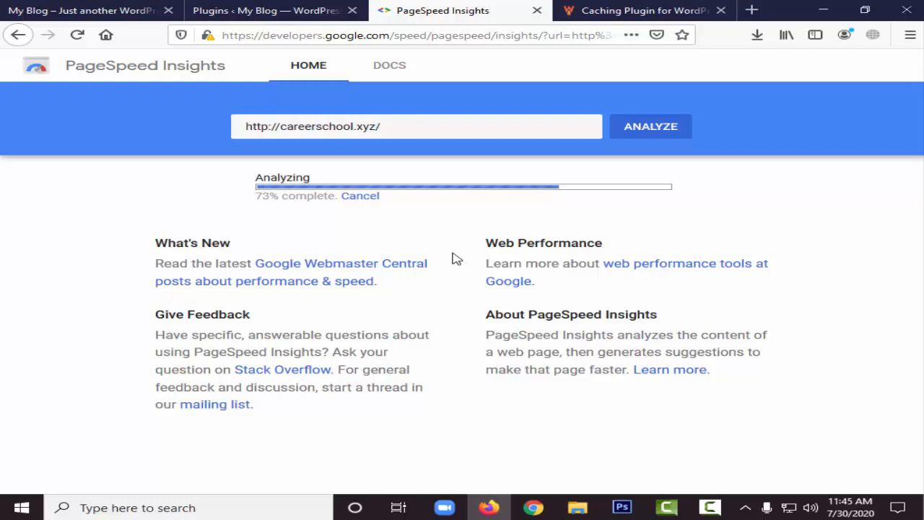
Step: Open the form for uploading a new plugin to the WordPress site
click(238, 7)
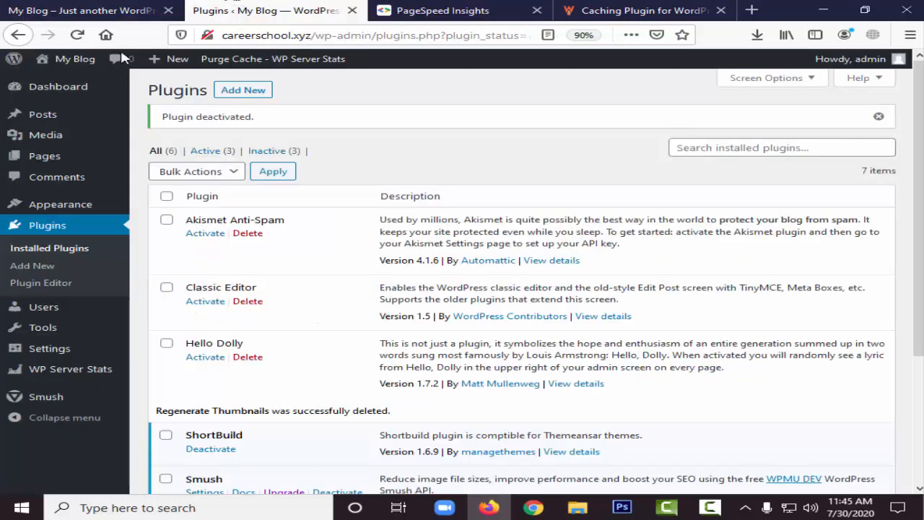
click(249, 90)
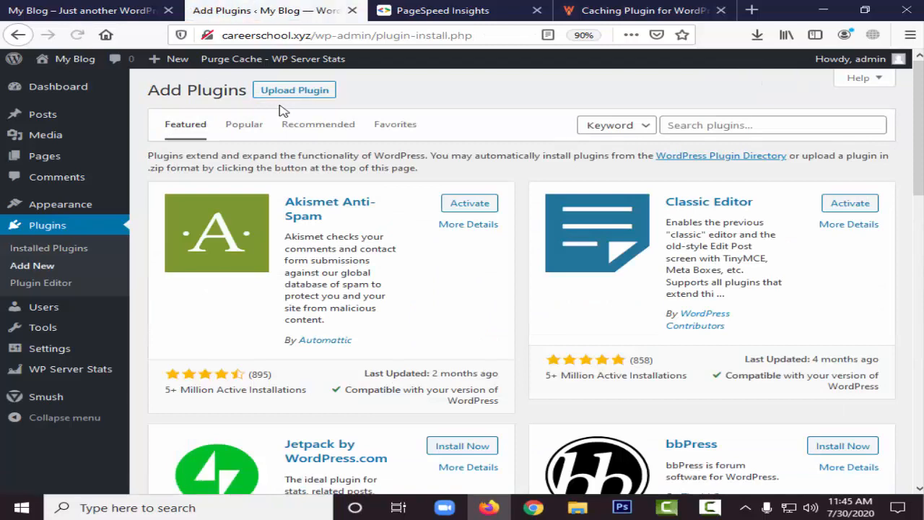
click(292, 94)
Step: Check the new mobile and desktop results for the site in PageSpeed Insights
click(445, 8)
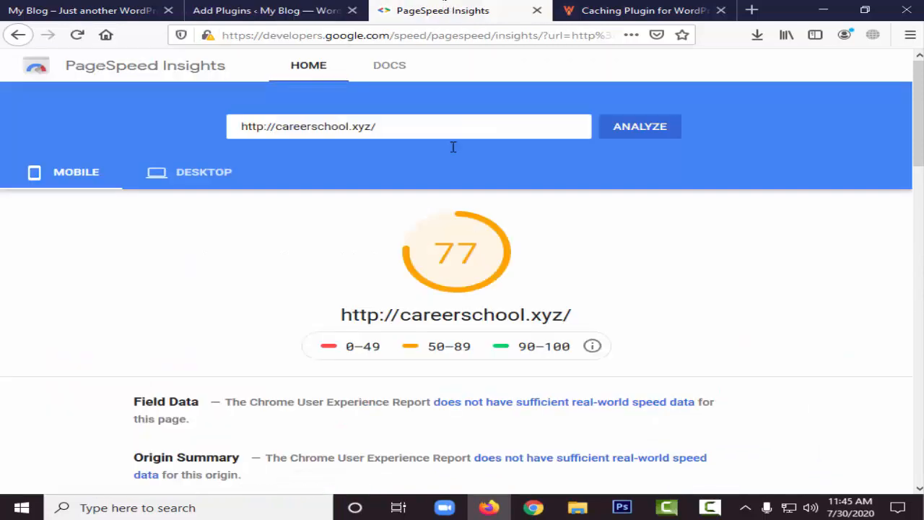
click(207, 176)
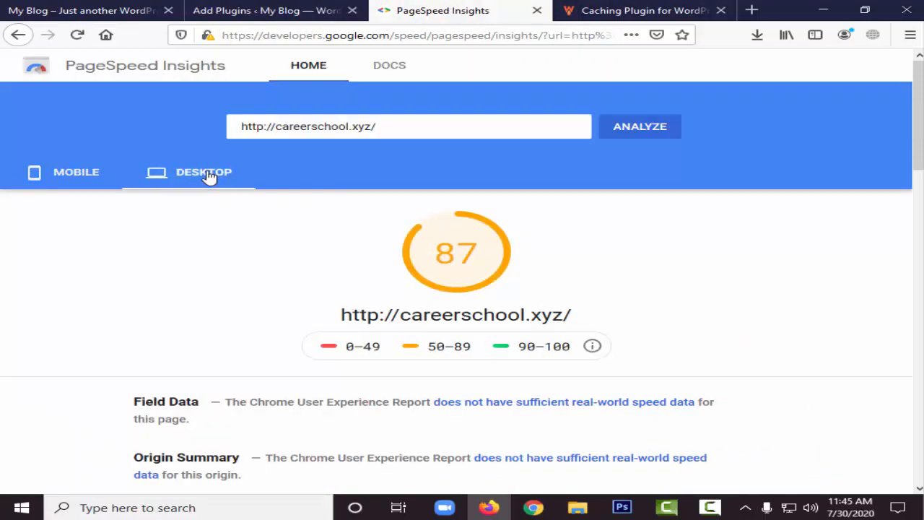
Step: Upload wp-rocket.3.6.2.1.zip as a new plugin on the WordPress site and start its installation
click(236, 9)
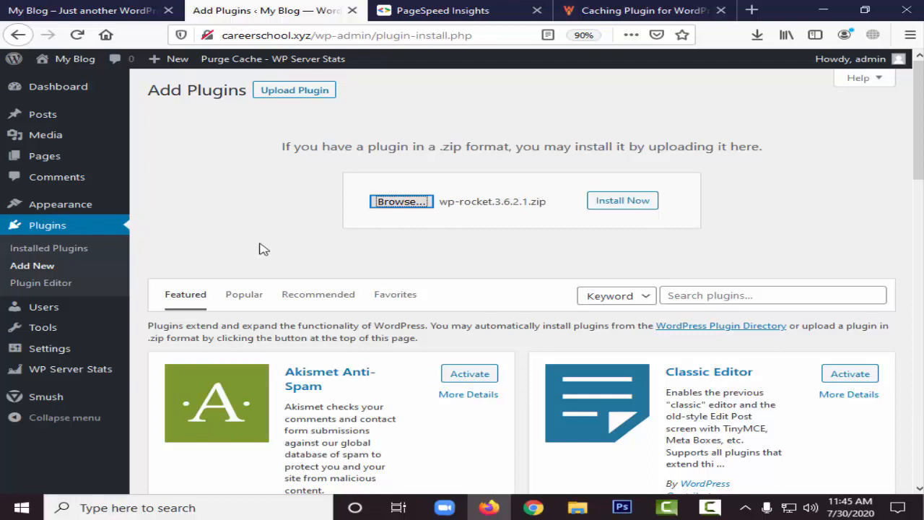
click(636, 207)
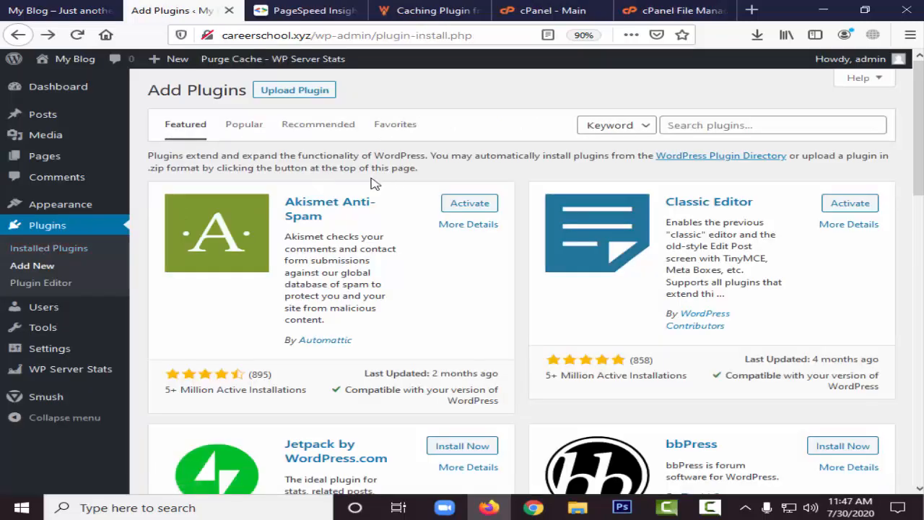
Step: Activate the WP Rocket plugin from the list of installed plugins
click(72, 253)
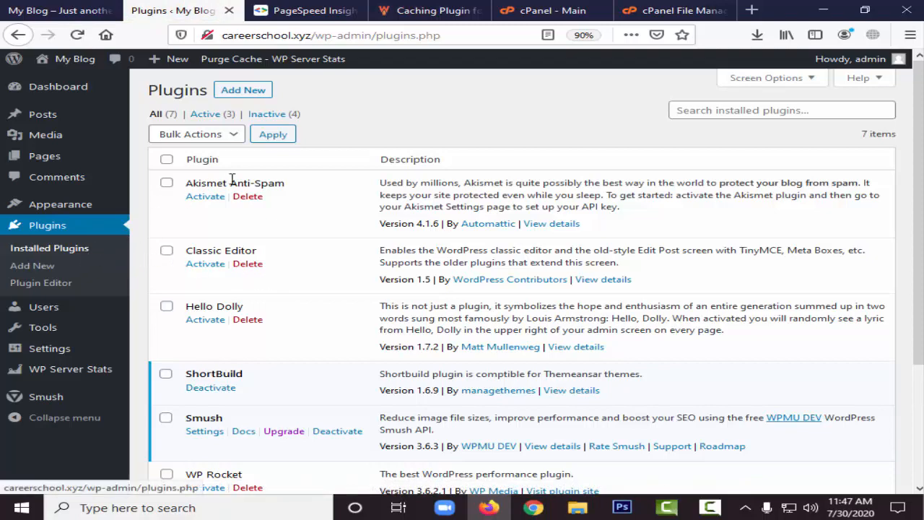
scroll(231, 178, down, 4)
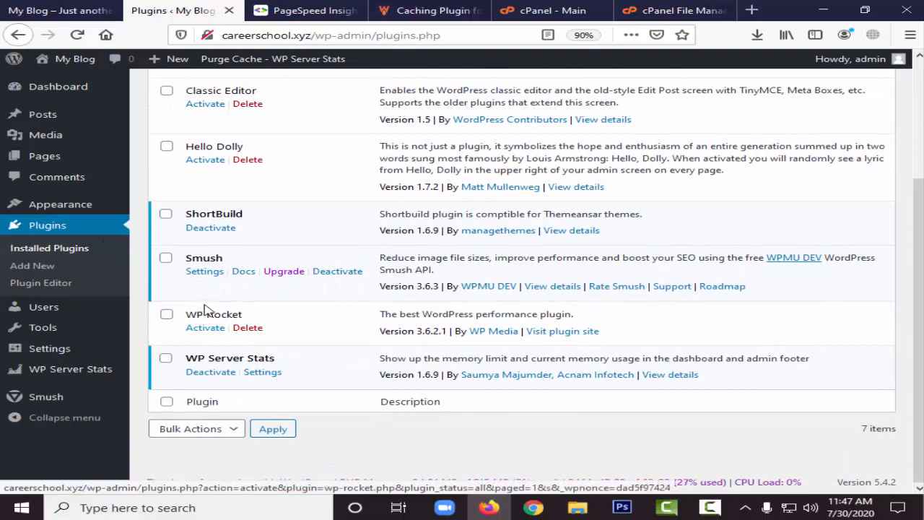
click(205, 327)
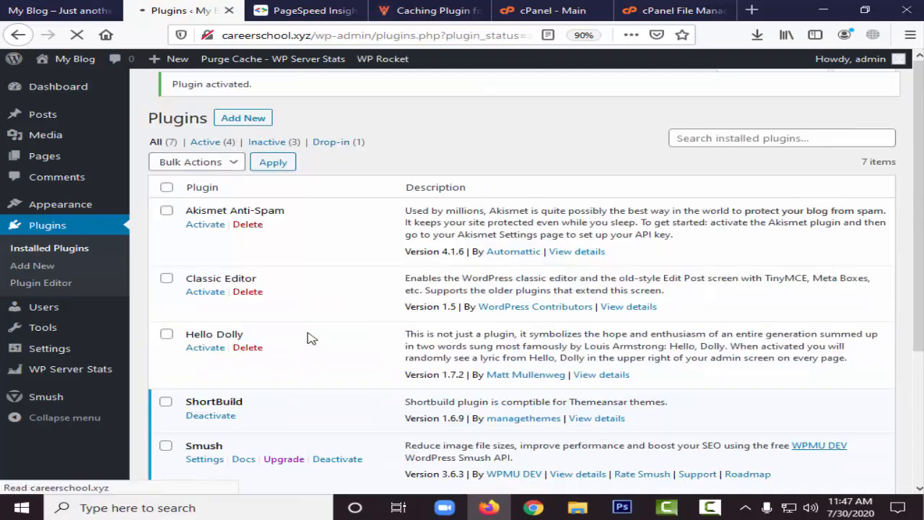
Step: Open WP Rocket's settings, dismissing the RocketCDN notice and declining the diagnostic data collection
scroll(268, 268, down, 5)
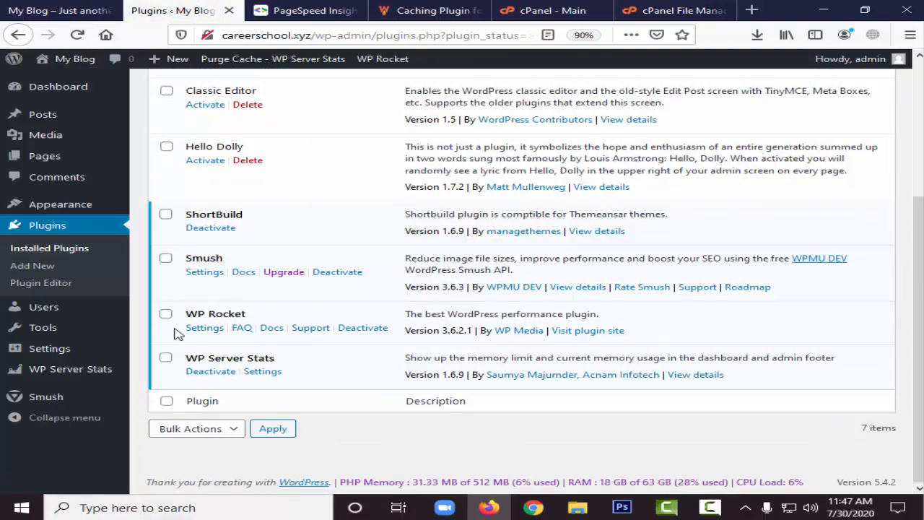
click(203, 330)
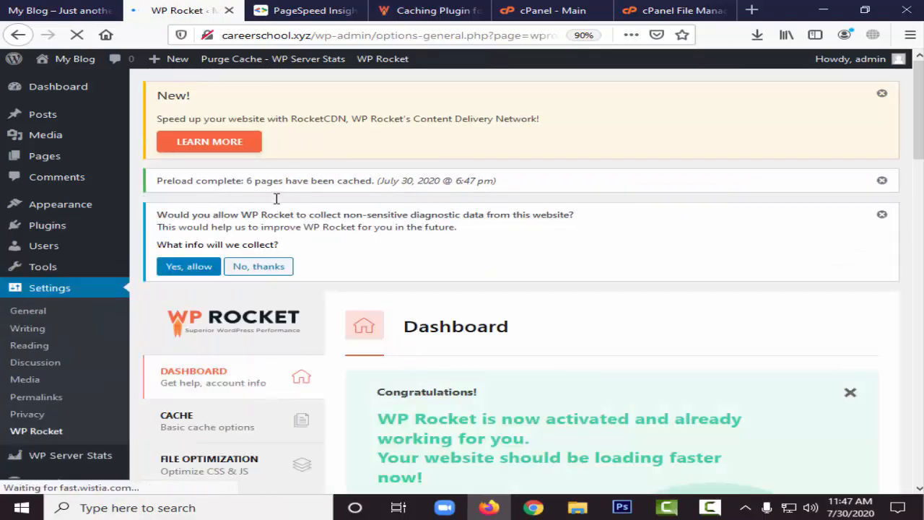
click(882, 96)
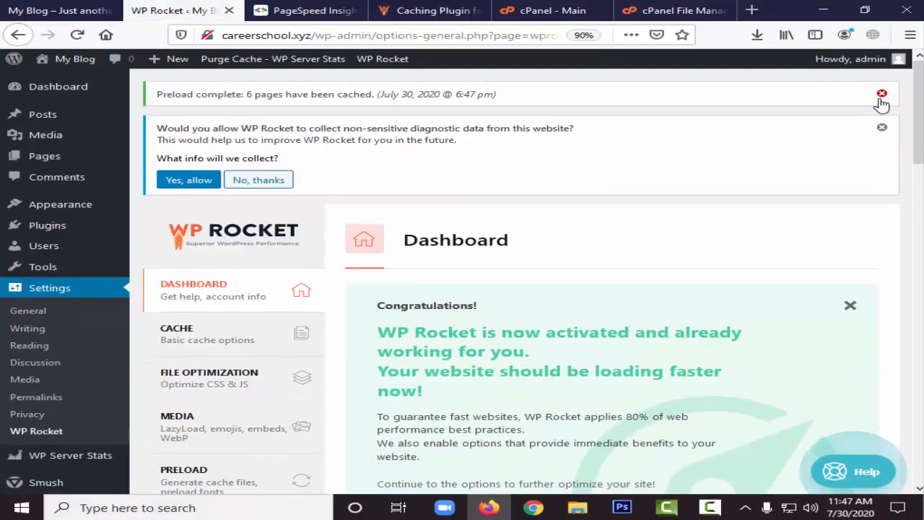
click(278, 186)
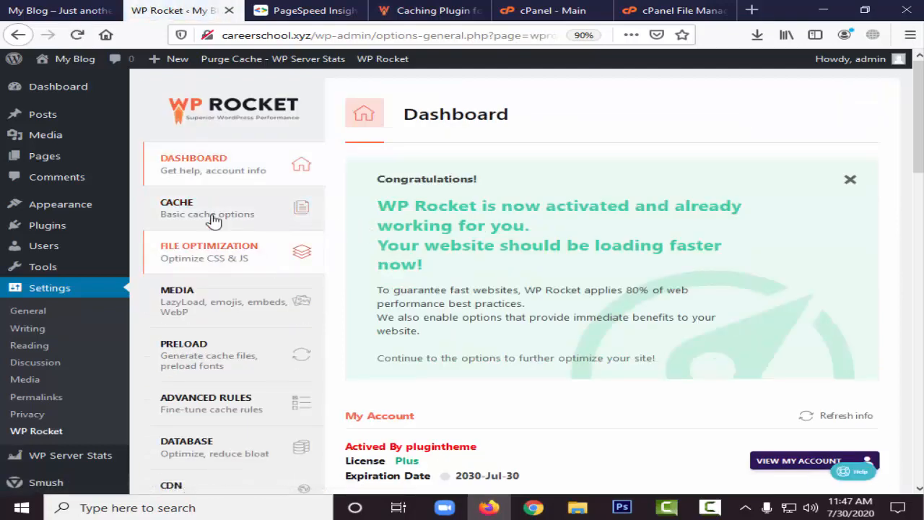
Step: Look through the account, status, quick actions and getting-started sections of the WP Rocket dashboard
scroll(478, 184, down, 7)
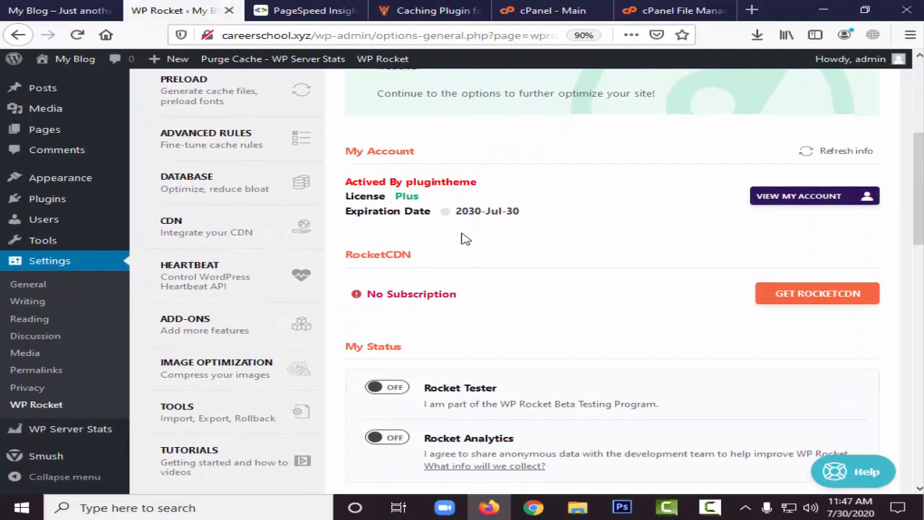
scroll(442, 246, down, 3)
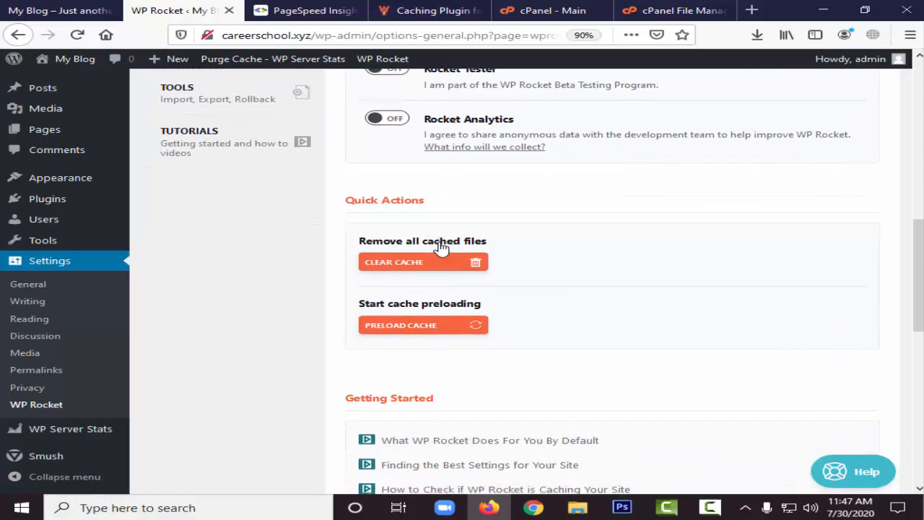
scroll(439, 241, up, 3)
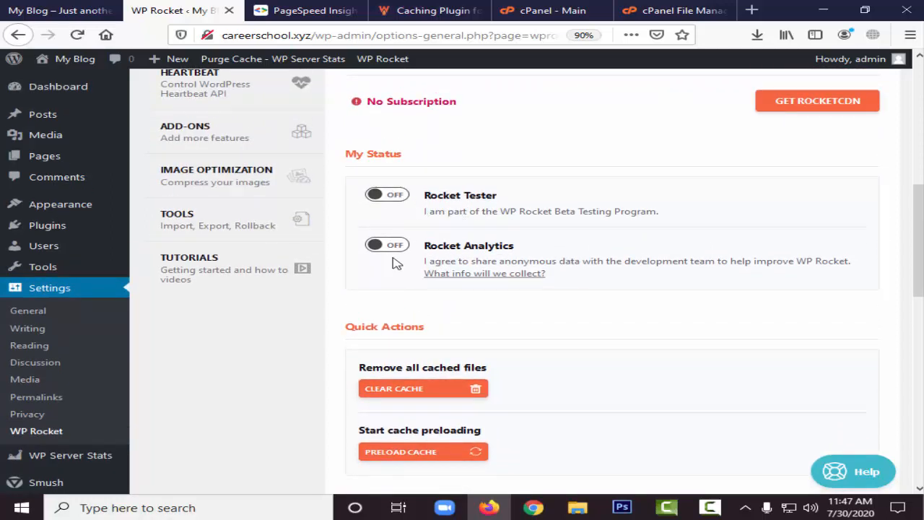
scroll(455, 266, down, 8)
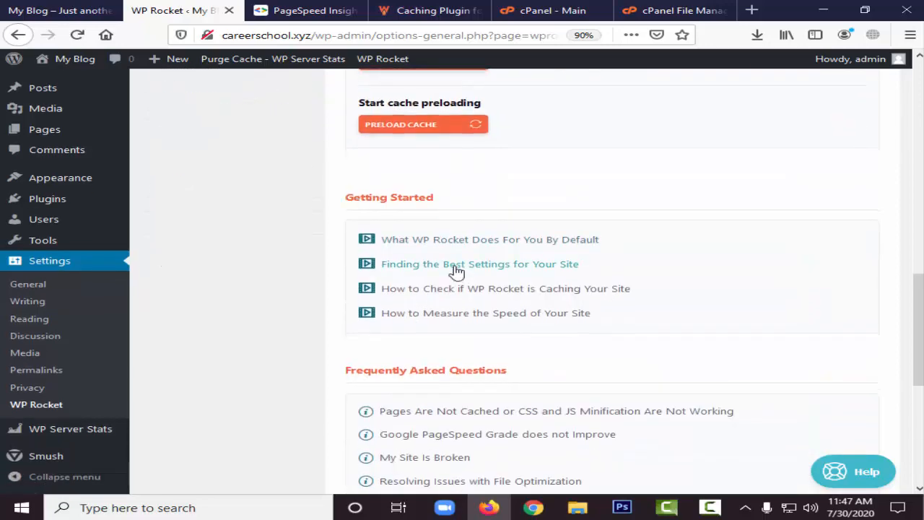
scroll(455, 270, up, 12)
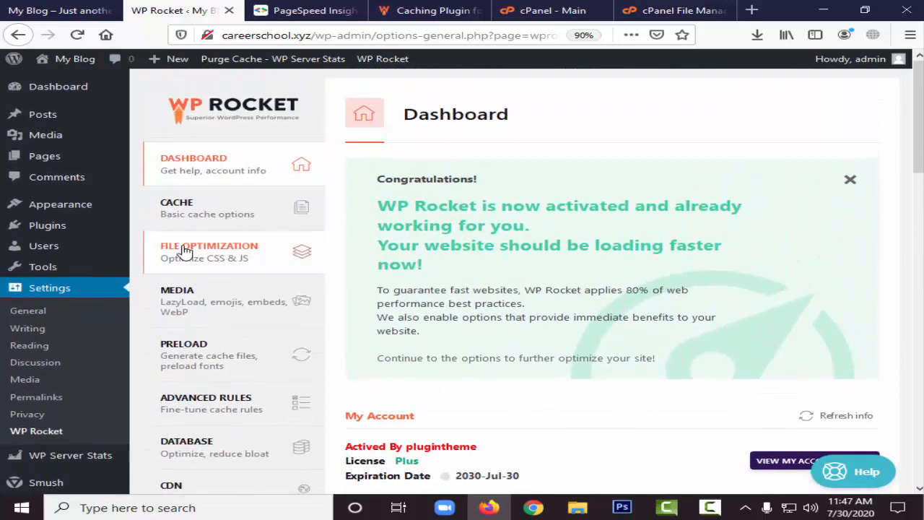
Step: In WP Rocket's cache options, enable caching for mobile devices and for logged-in WordPress users
click(214, 214)
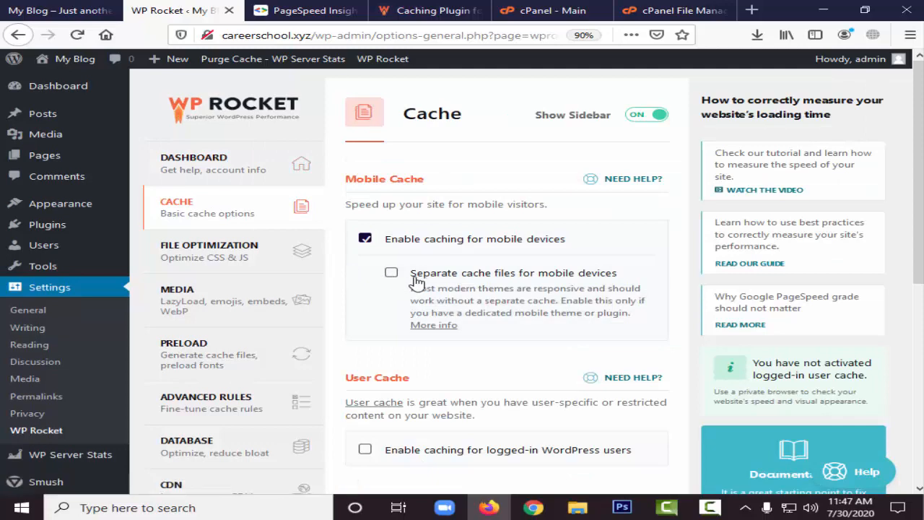
click(365, 239)
click(365, 239)
scroll(546, 330, down, 3)
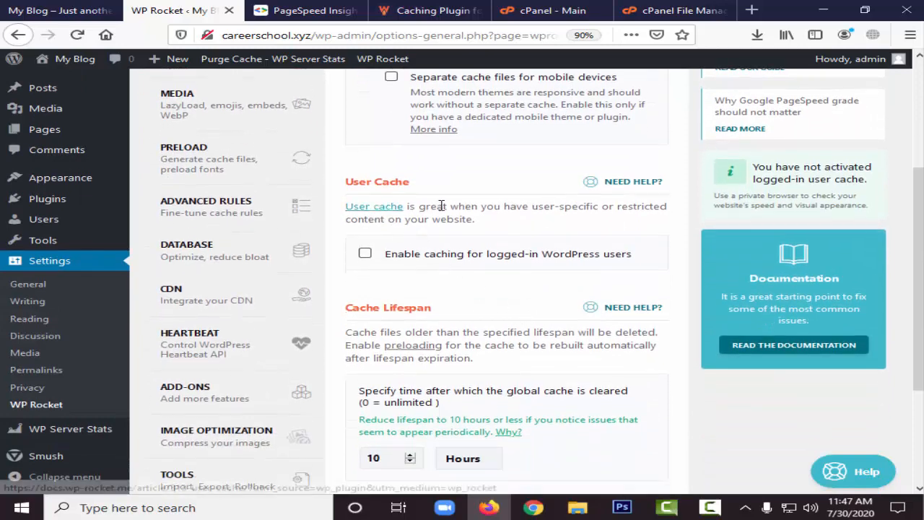
scroll(398, 222, down, 1)
click(366, 189)
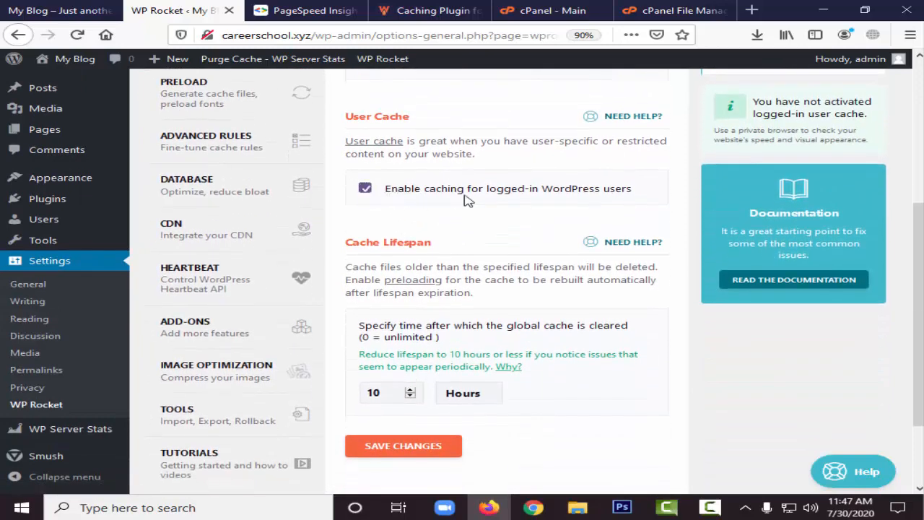
Step: Save the cache settings and clear the WP Rocket cache
scroll(382, 264, down, 2)
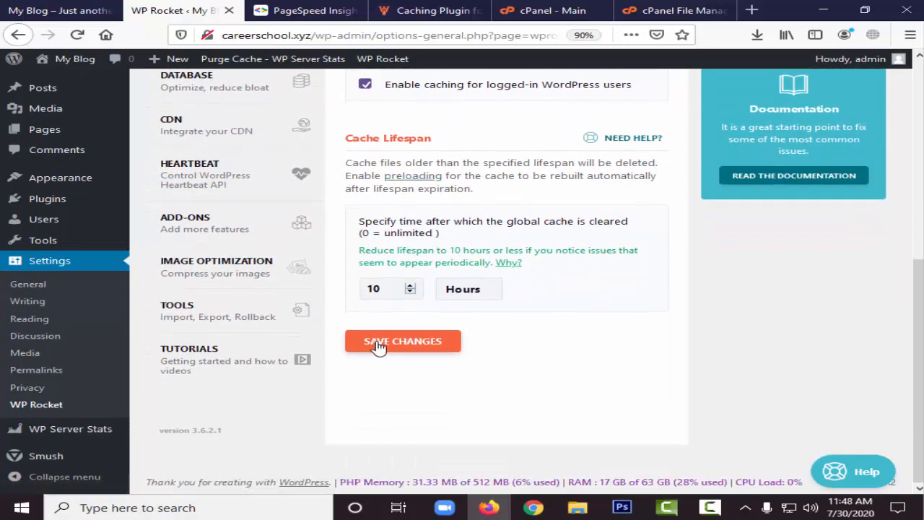
click(440, 351)
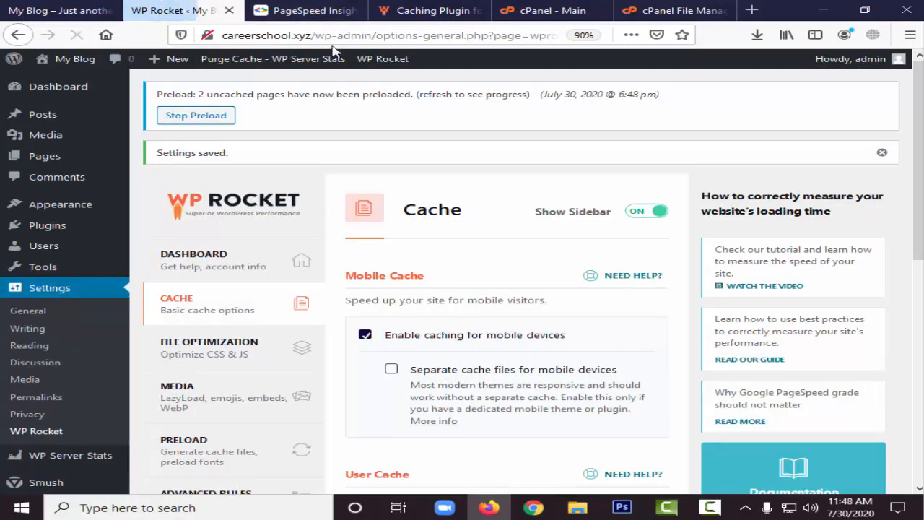
mouse_move(382, 60)
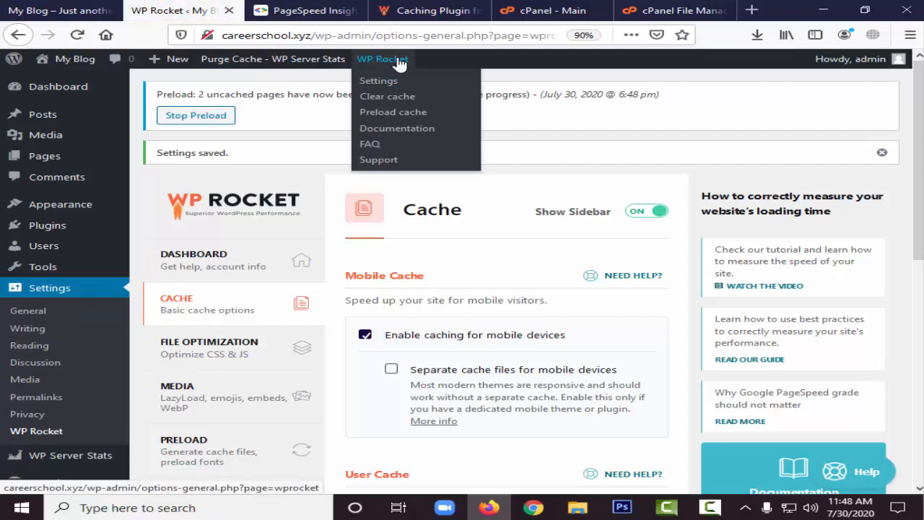
click(415, 98)
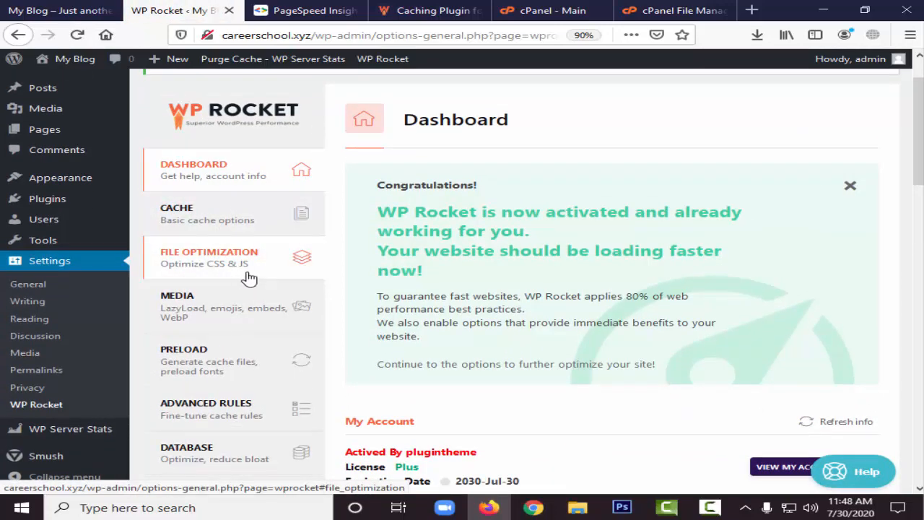
Step: In WP Rocket's file optimization options, enable Minify HTML
click(232, 256)
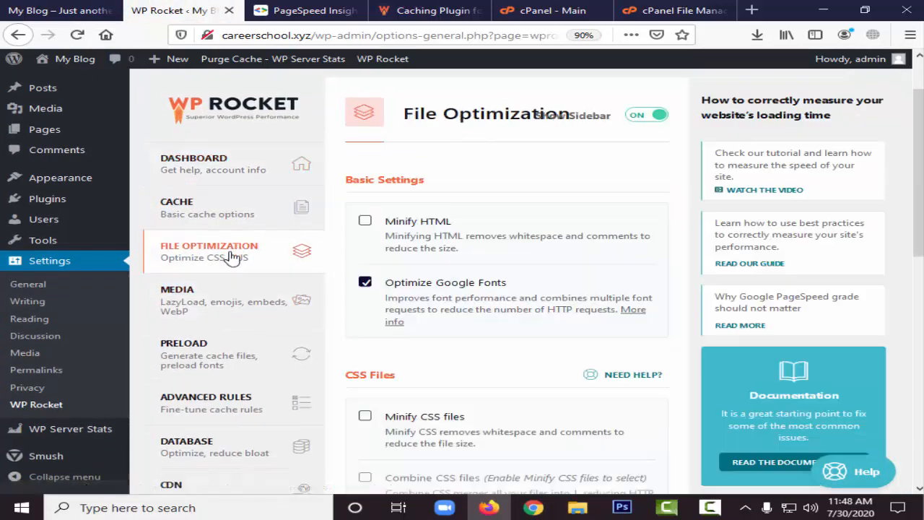
scroll(404, 195, down, 2)
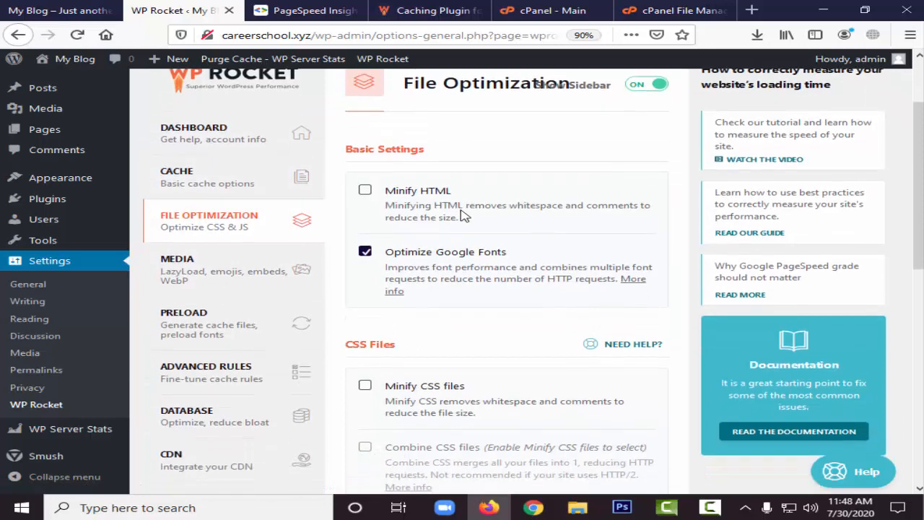
click(364, 160)
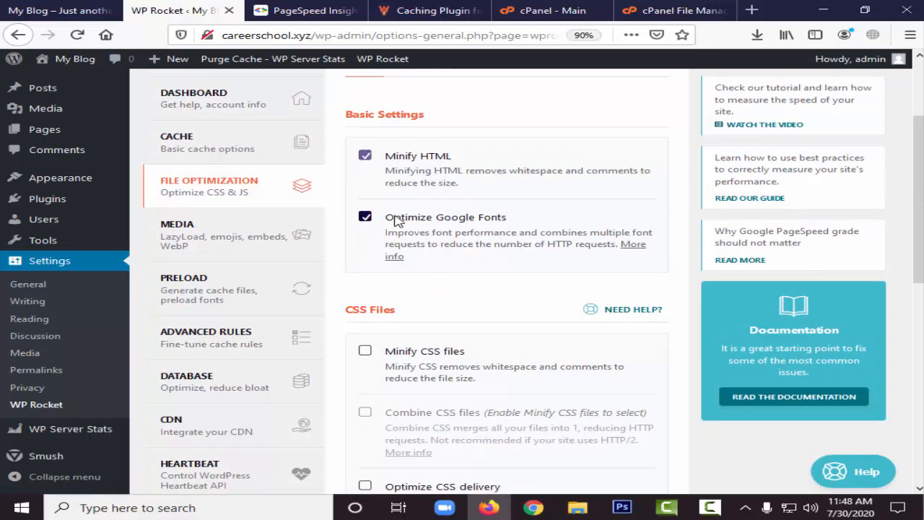
Step: Activate Minify CSS files and Combine CSS files in the file optimization options, accepting the warning for each
scroll(419, 246, down, 3)
click(366, 222)
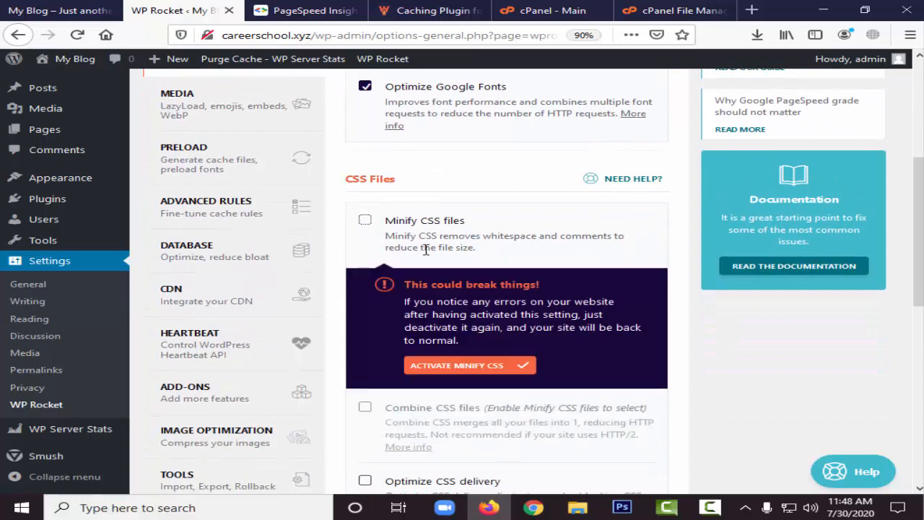
scroll(455, 259, down, 3)
click(462, 241)
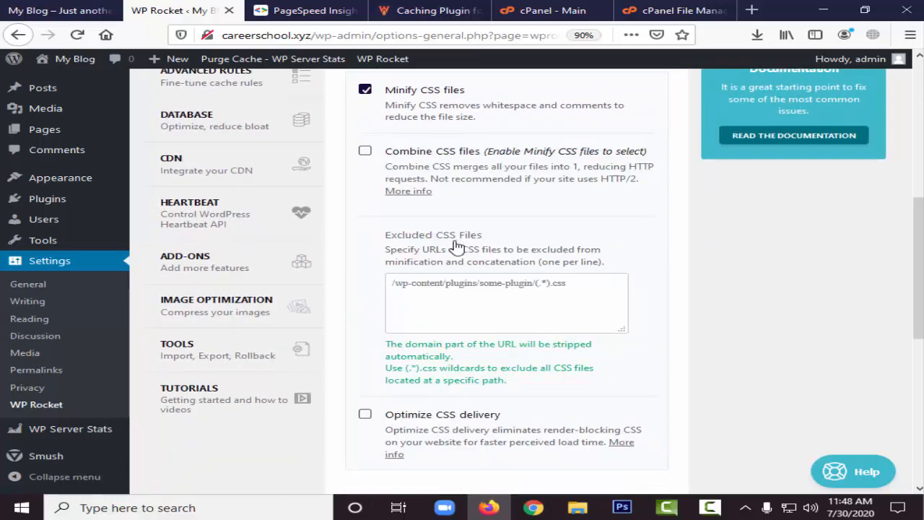
scroll(457, 247, up, 2)
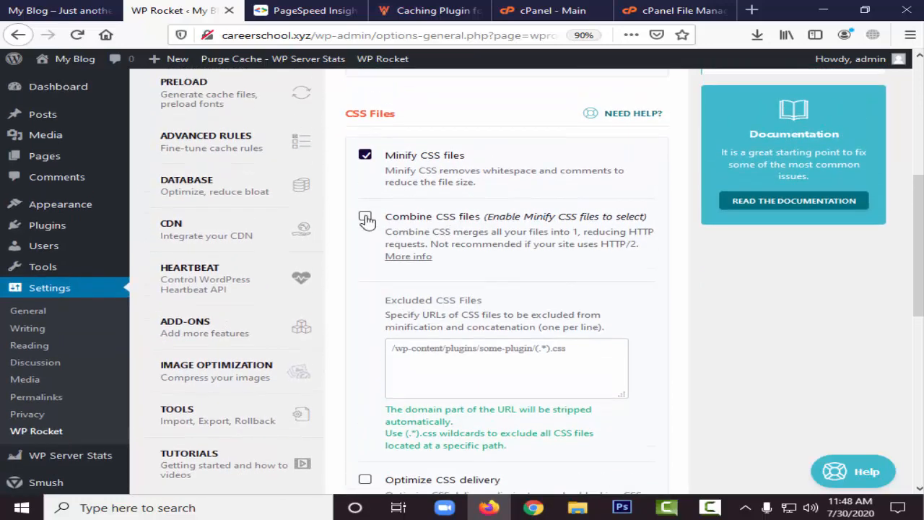
click(366, 218)
scroll(455, 231, down, 3)
click(457, 240)
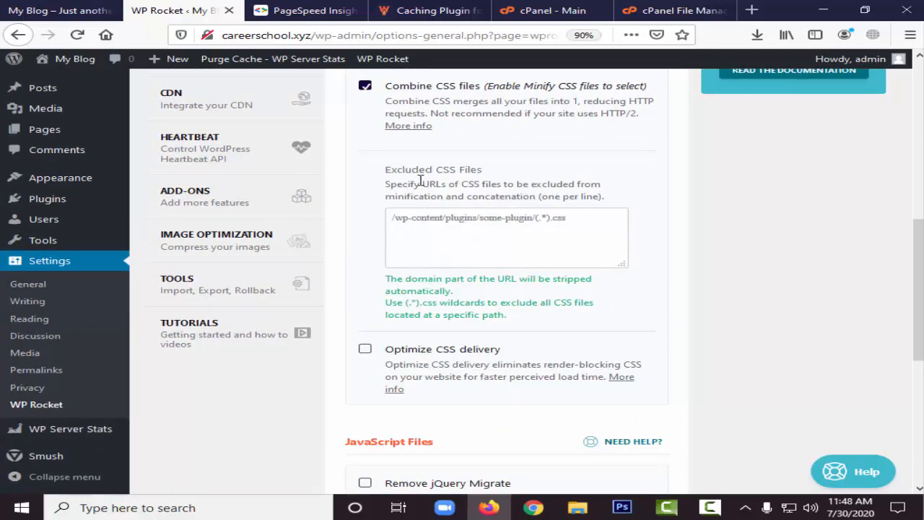
Step: Activate Minify JavaScript files in the JavaScript section, accepting the warning about possible site errors
scroll(493, 188, down, 3)
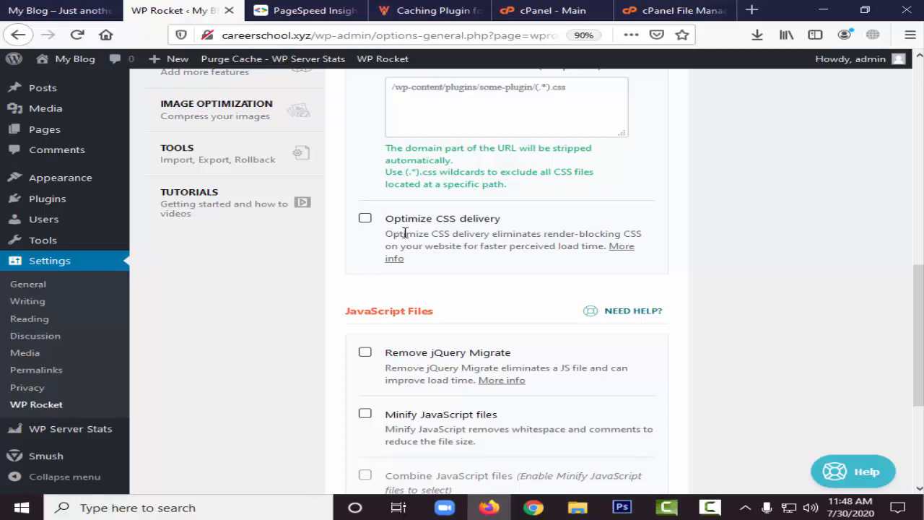
scroll(405, 232, down, 2)
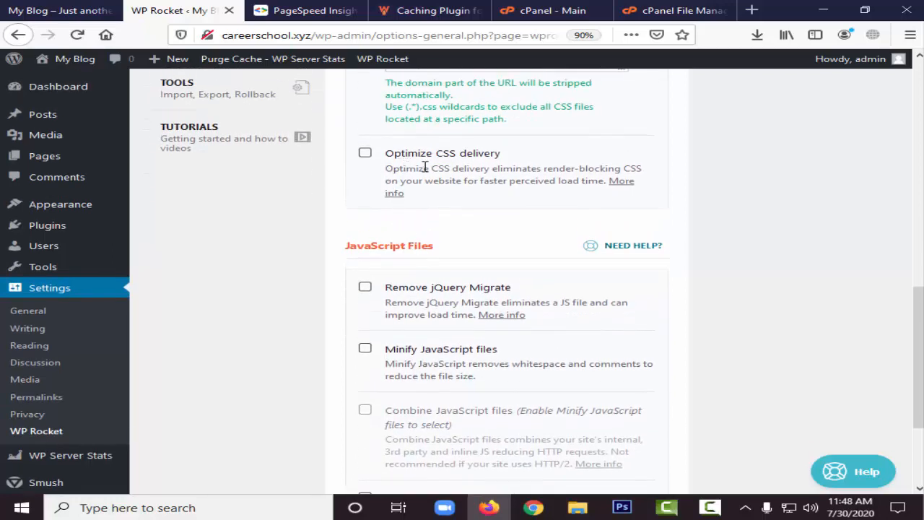
scroll(481, 221, down, 4)
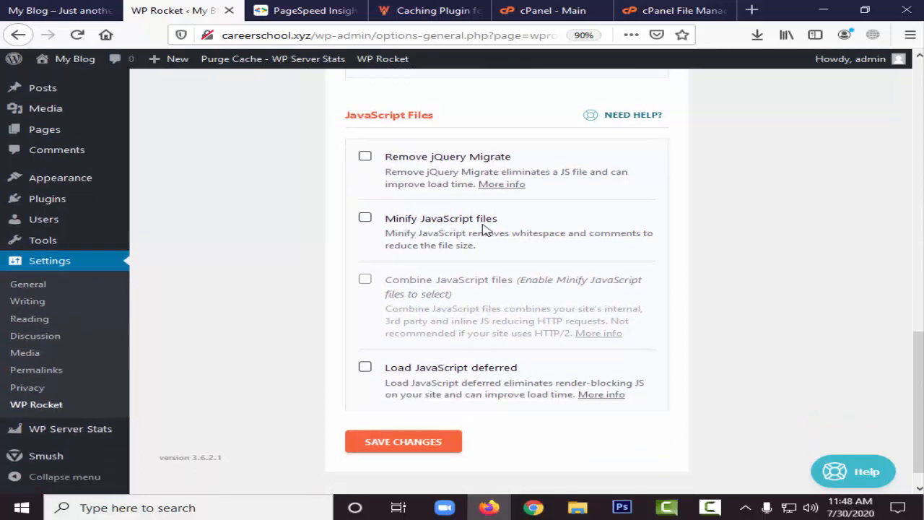
click(365, 221)
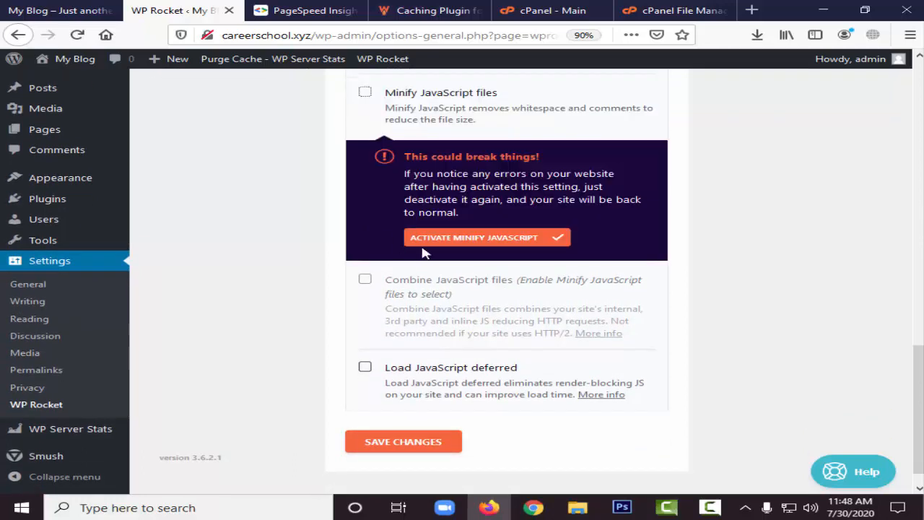
click(452, 239)
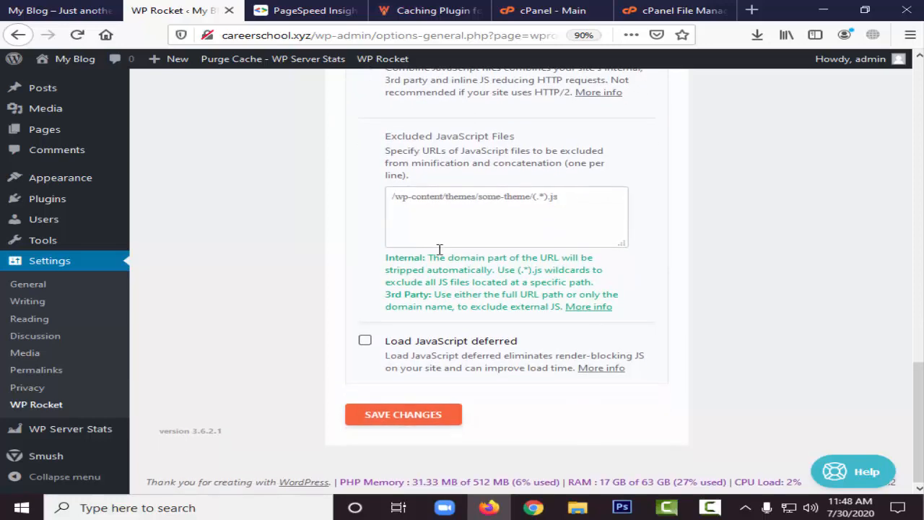
Step: Review the JavaScript combining, exclusion and deferred loading options, and save the file optimization settings
scroll(439, 251, up, 5)
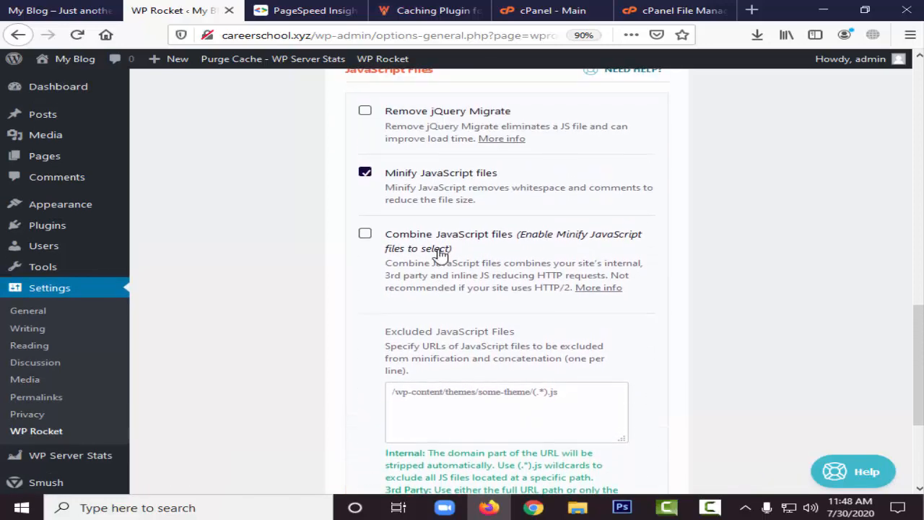
scroll(437, 249, down, 5)
scroll(444, 253, up, 5)
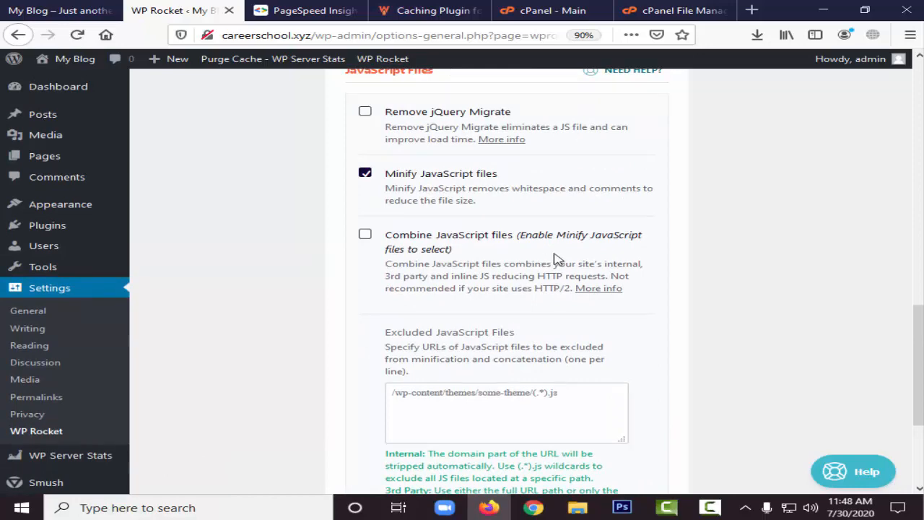
scroll(556, 258, down, 5)
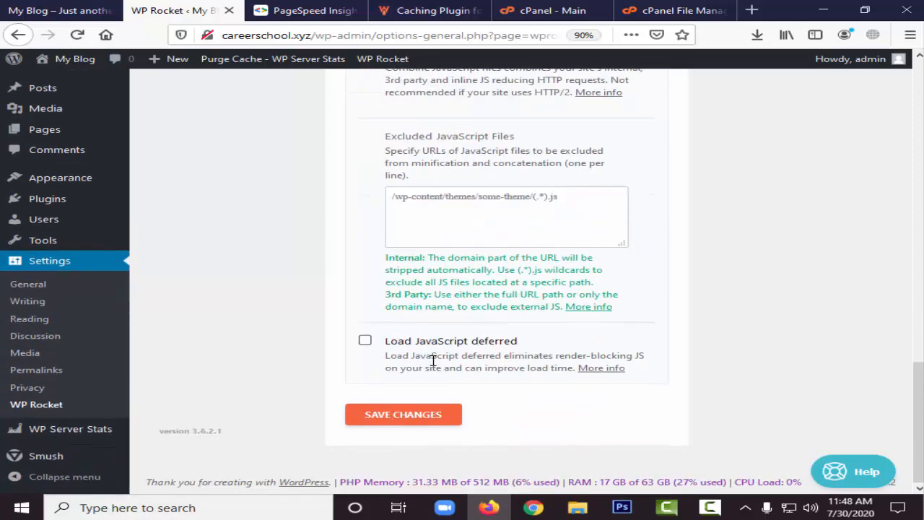
scroll(464, 366, up, 5)
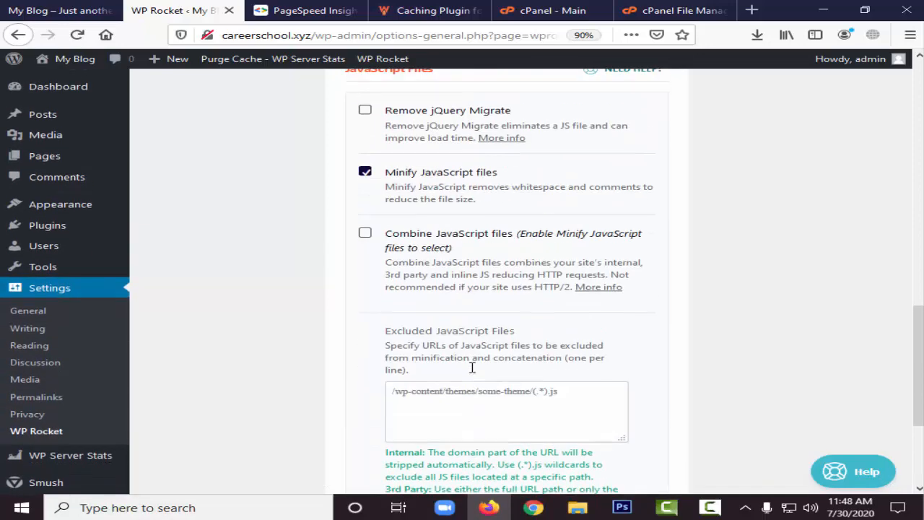
scroll(433, 404, down, 5)
click(413, 427)
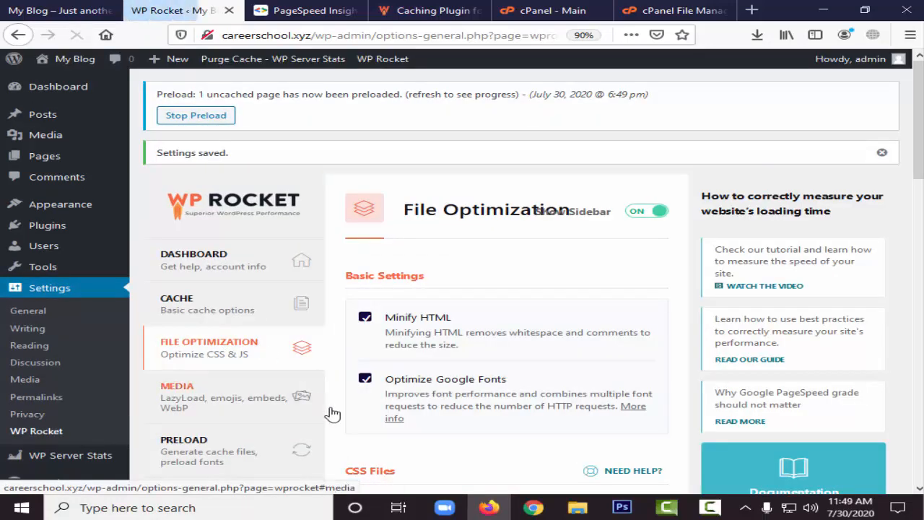
Step: In WP Rocket's media options, enable WebP caching despite the missing compatible WebP plugin
scroll(325, 410, down, 4)
scroll(320, 407, down, 3)
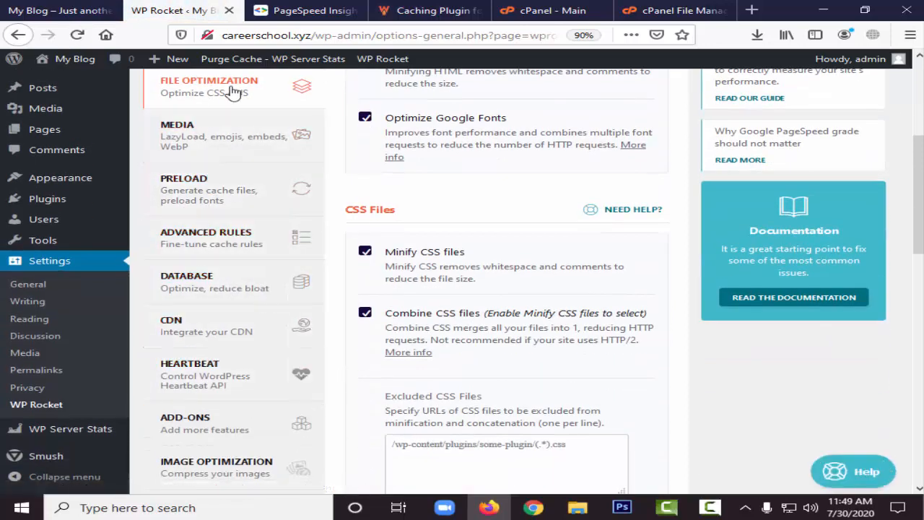
click(239, 150)
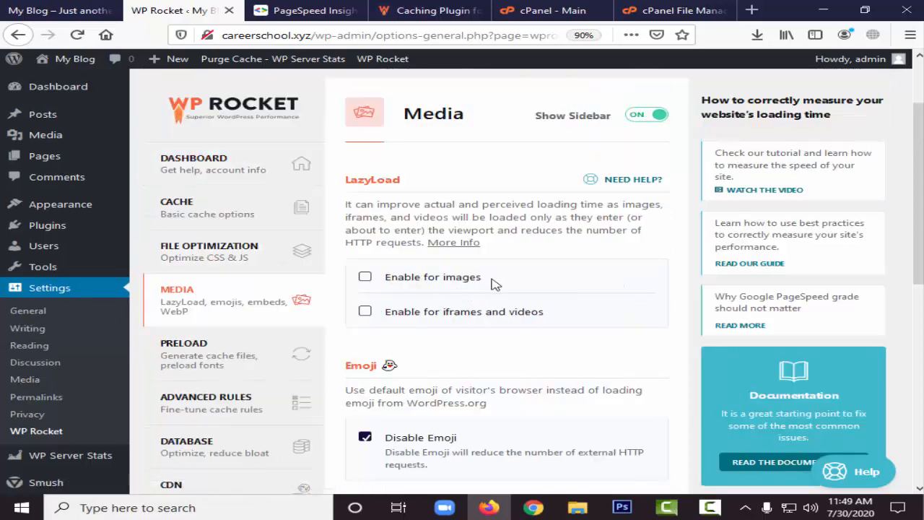
scroll(495, 287, down, 2)
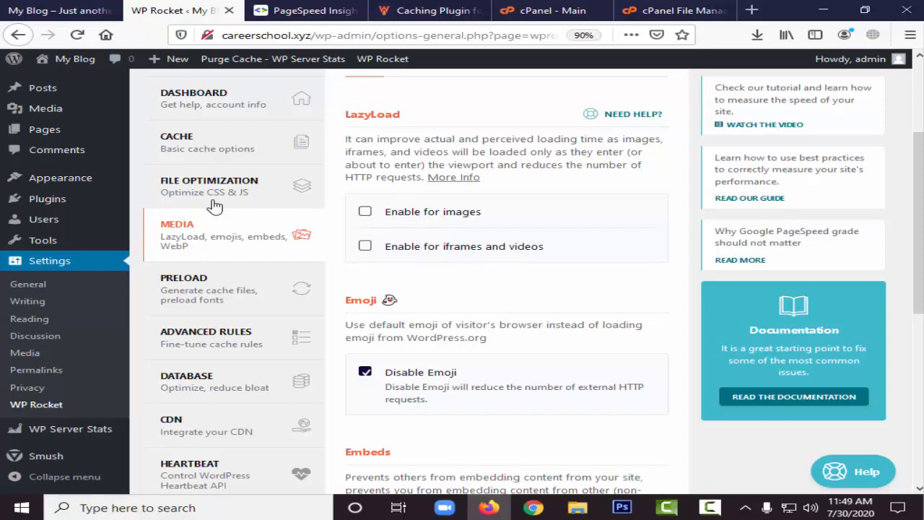
scroll(423, 258, down, 4)
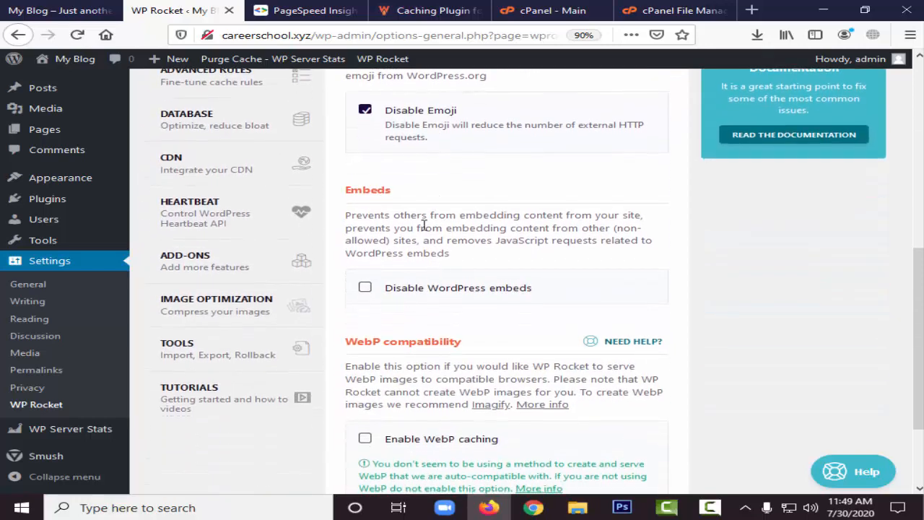
scroll(425, 225, down, 2)
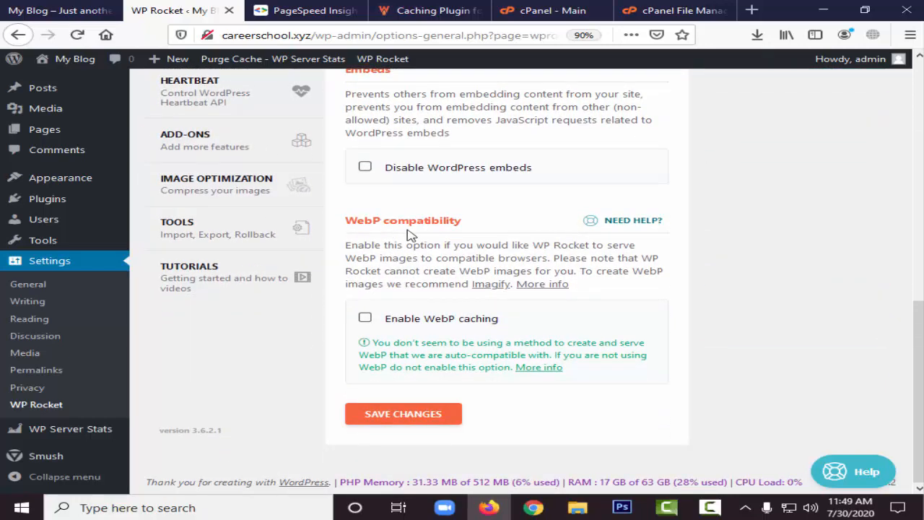
click(367, 321)
scroll(519, 332, down, 3)
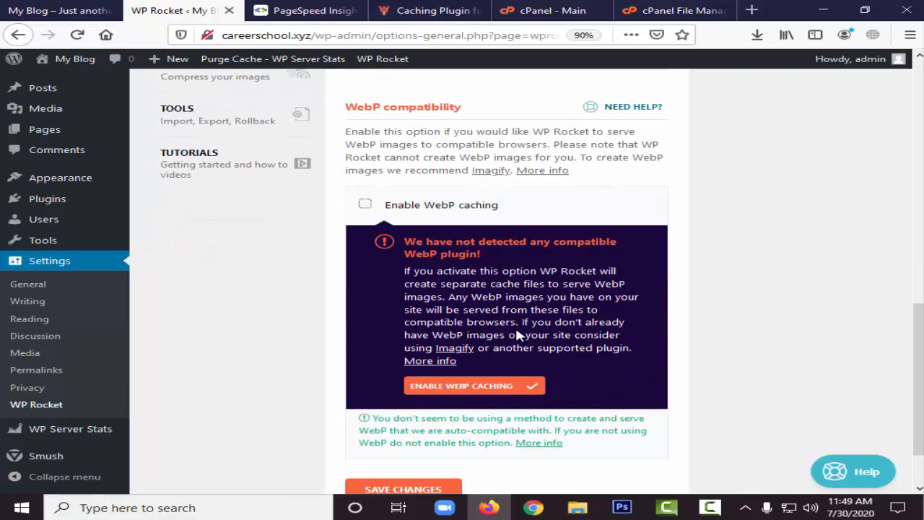
click(469, 317)
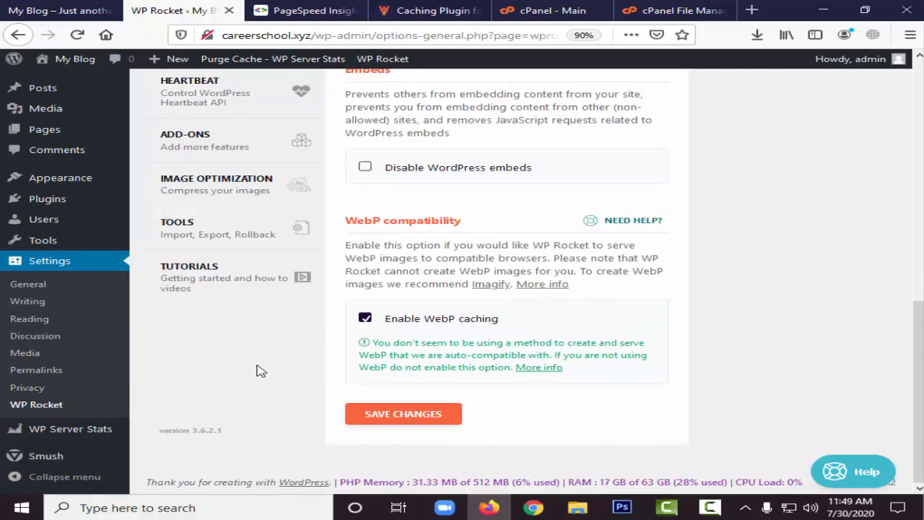
Step: Save the media settings and clear the WP Rocket cache
click(408, 413)
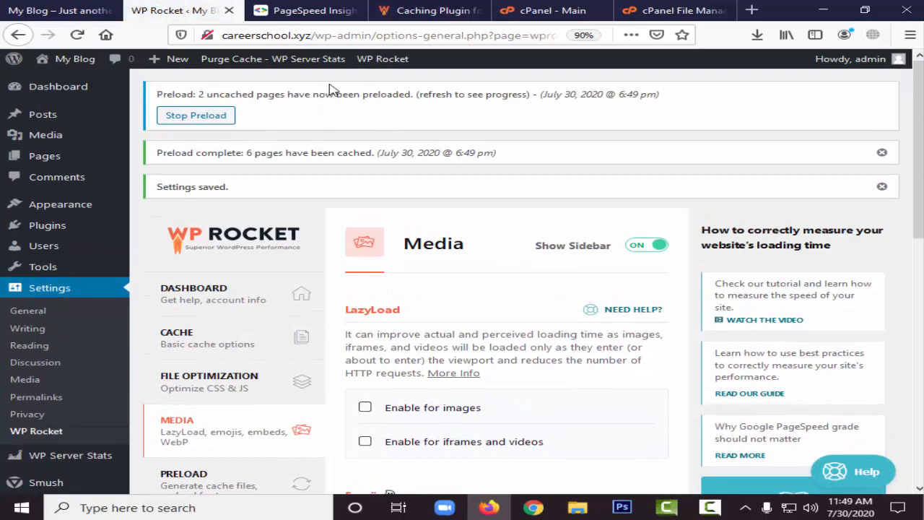
mouse_move(385, 61)
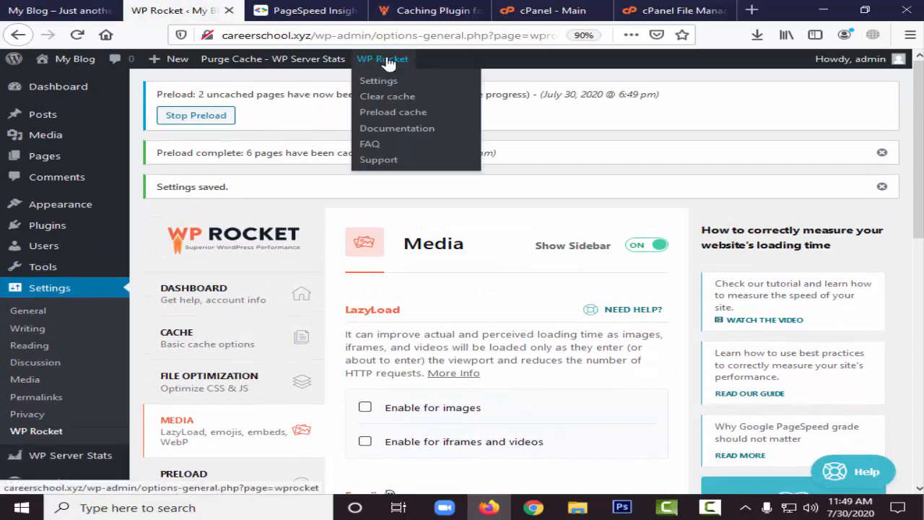
click(410, 99)
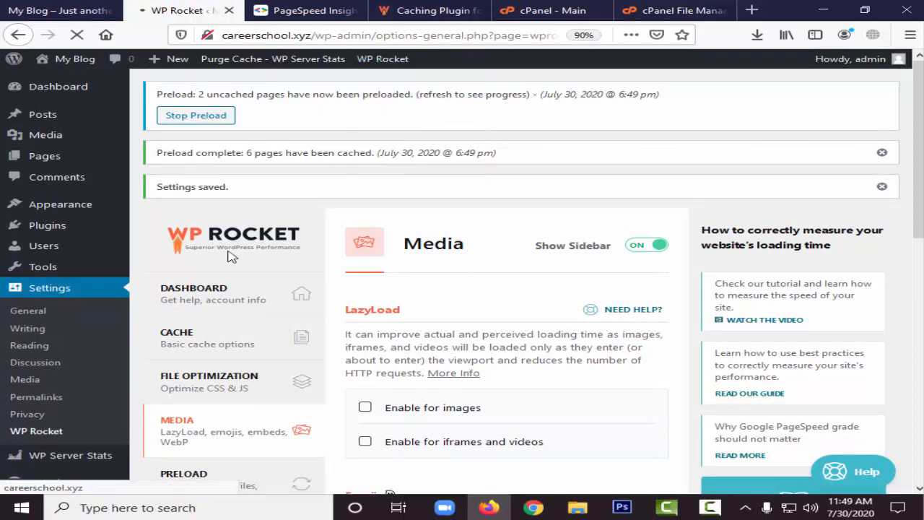
Step: Look over the LazyLoad, emoji and embed options and return to WP Rocket's media settings
scroll(282, 279, down, 5)
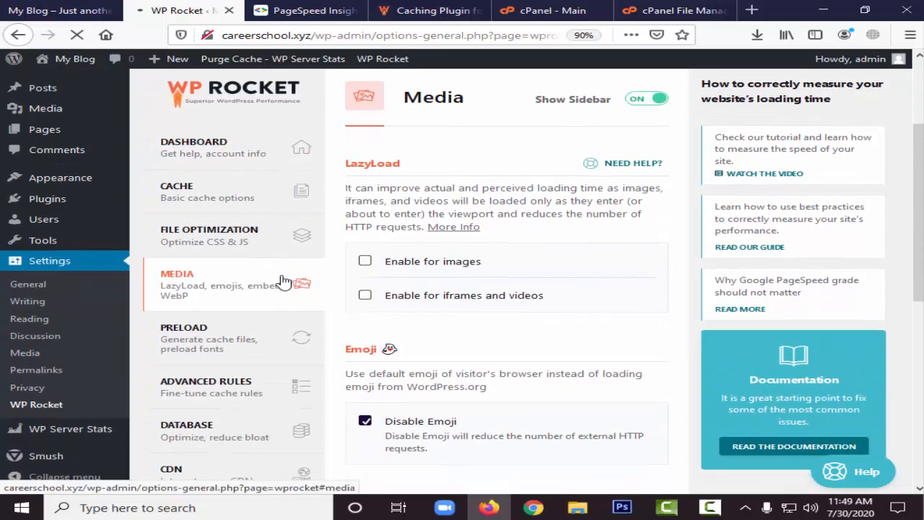
scroll(282, 282, up, 2)
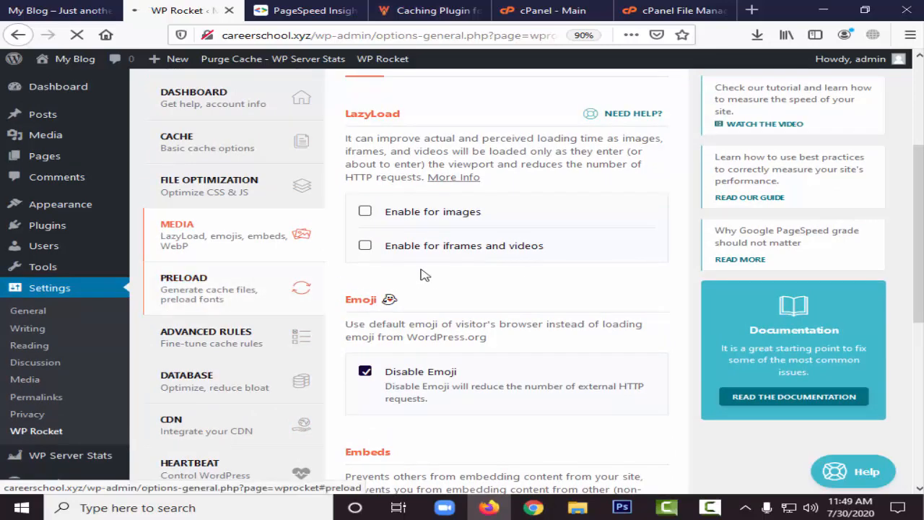
scroll(426, 278, down, 8)
scroll(423, 276, up, 6)
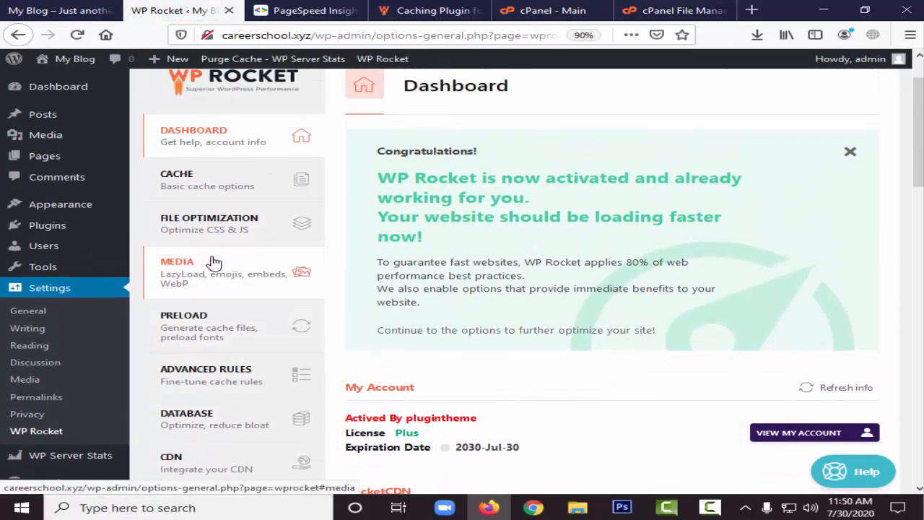
click(215, 279)
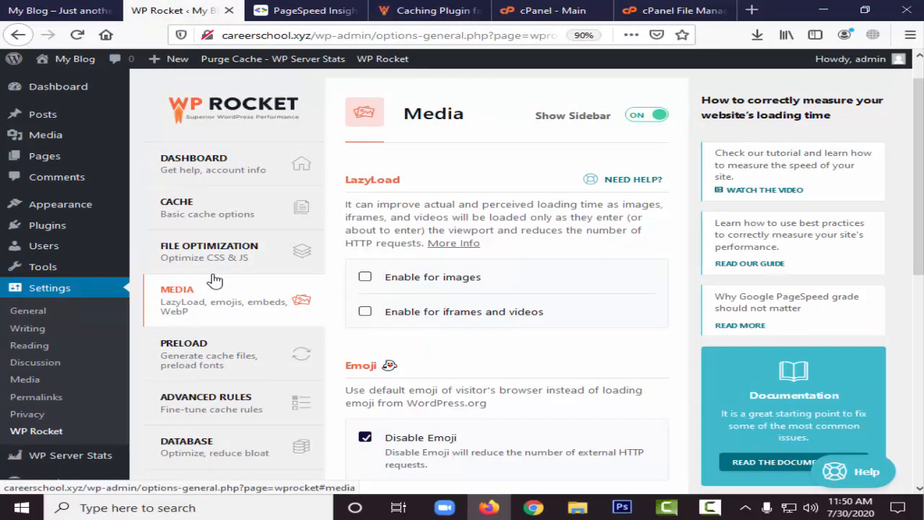
Step: Review WP Rocket's preload settings, covering cache preloading, DNS prefetching and font preloading
scroll(217, 285, down, 3)
click(190, 227)
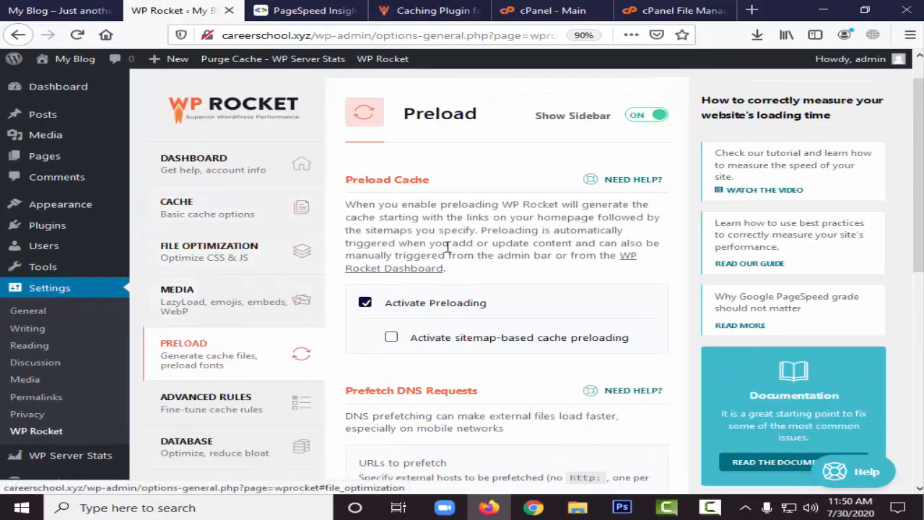
scroll(447, 249, down, 2)
scroll(462, 303, down, 5)
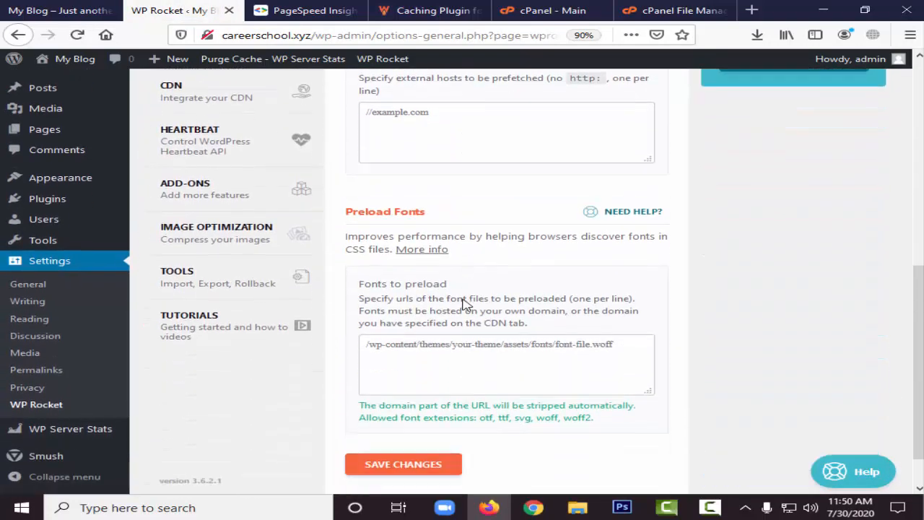
scroll(252, 289, up, 4)
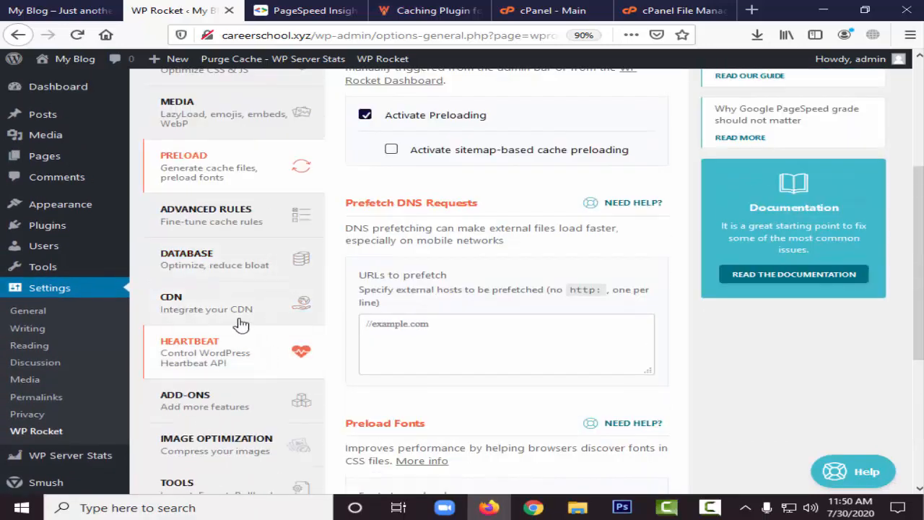
Step: Review WP Rocket's advanced rules for excluding URLs, cookies and user agents from caching
click(210, 208)
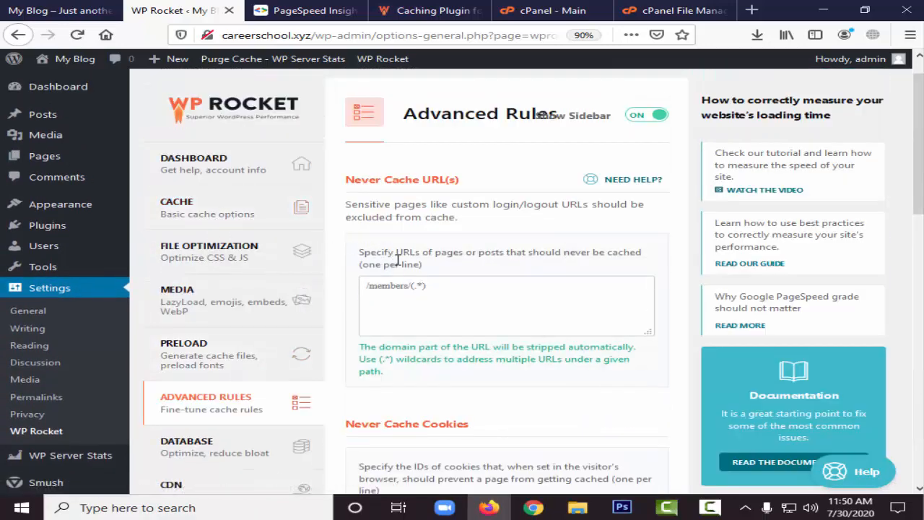
scroll(233, 351, down, 3)
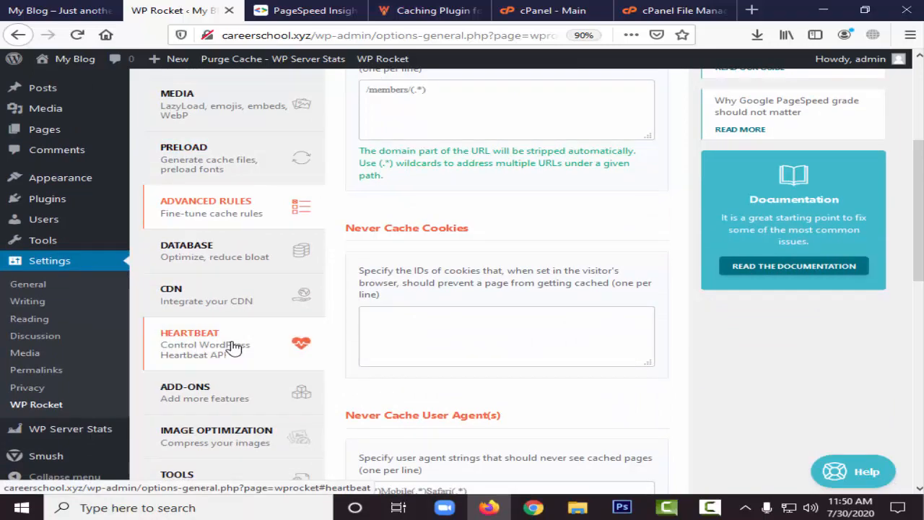
scroll(233, 348, up, 3)
scroll(458, 246, down, 6)
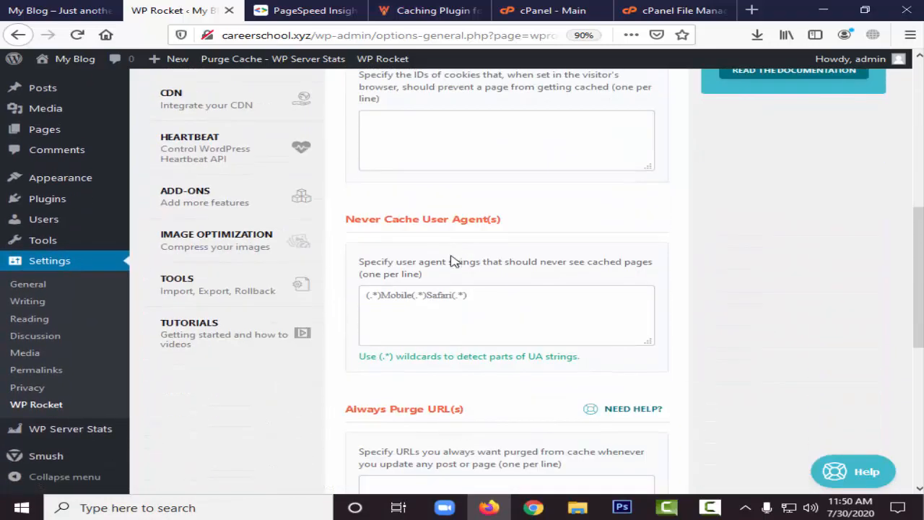
scroll(429, 260, down, 4)
scroll(237, 293, up, 6)
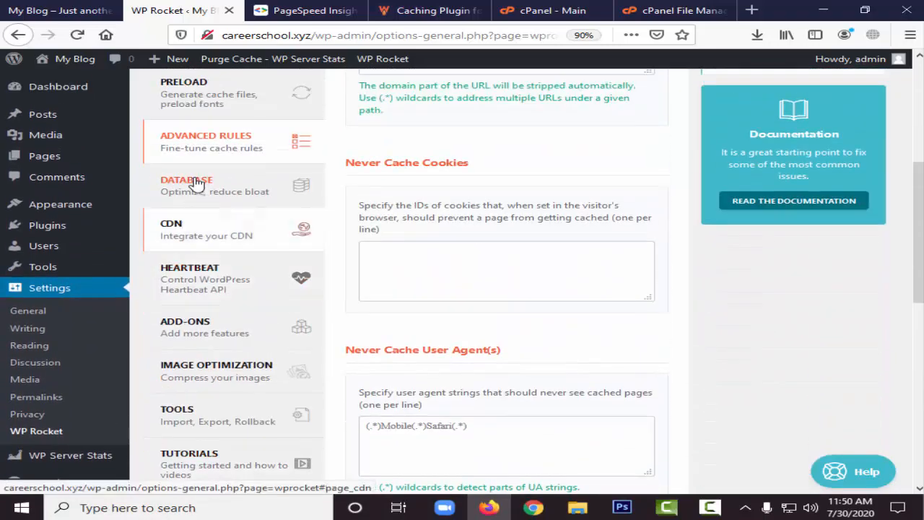
scroll(231, 317, up, 1)
Step: Open WP Rocket's database options and examine the post and comments cleanup choices
click(207, 253)
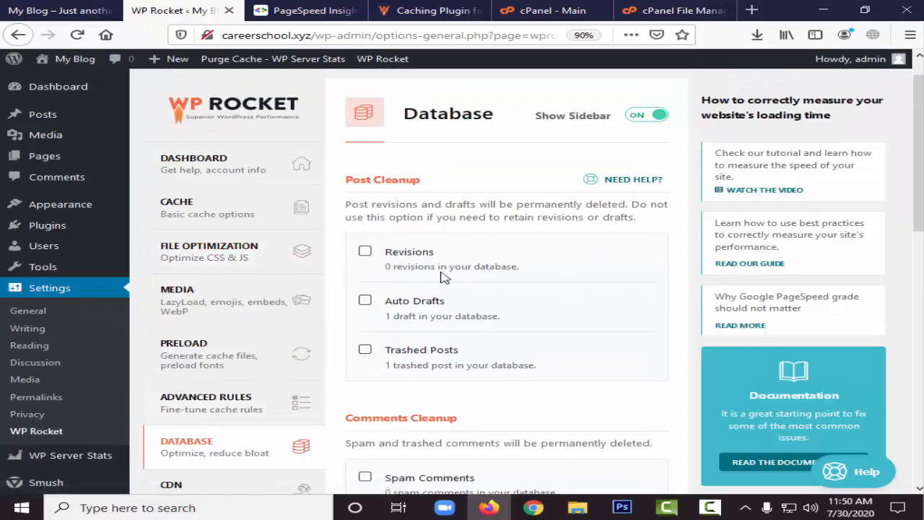
scroll(433, 382, down, 3)
scroll(393, 224, up, 2)
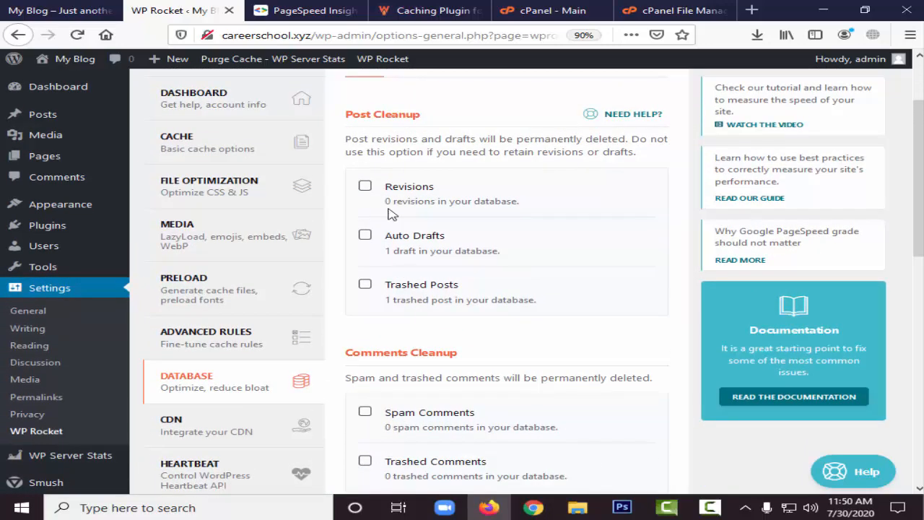
scroll(484, 275, down, 5)
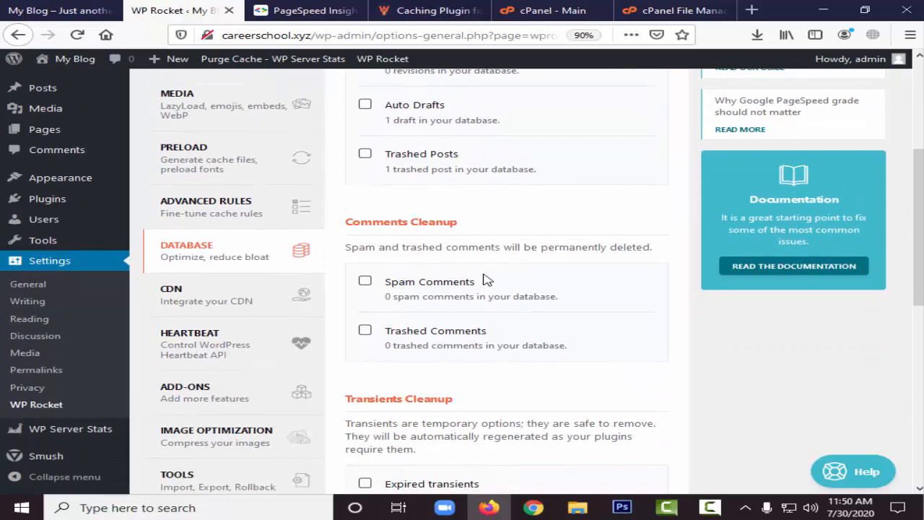
scroll(485, 280, up, 3)
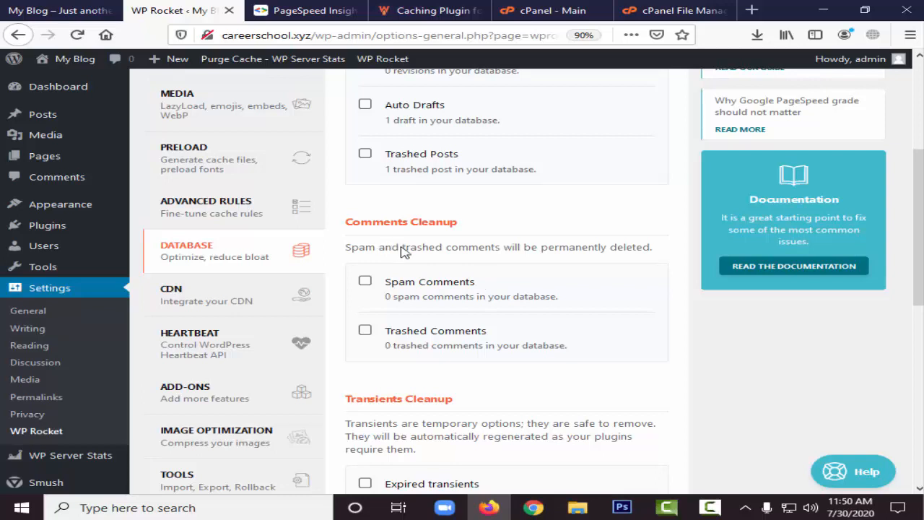
scroll(408, 289, down, 1)
click(365, 216)
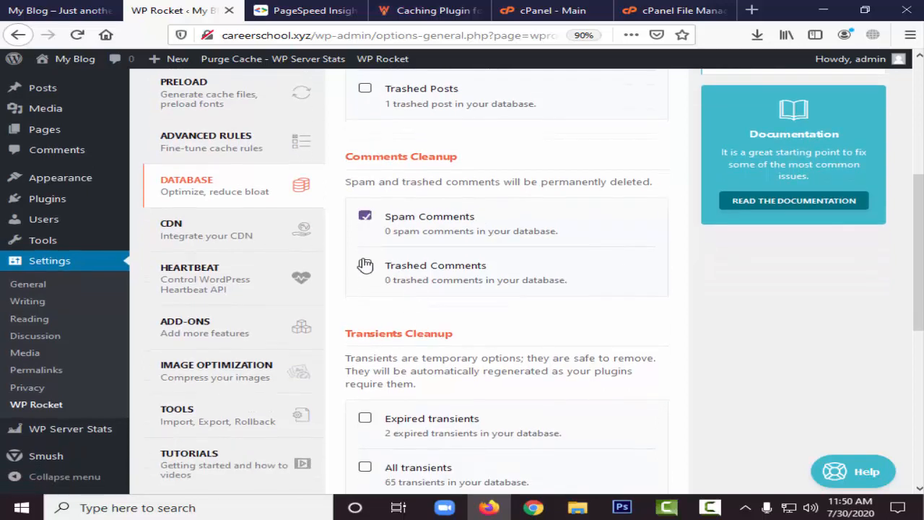
click(366, 265)
click(365, 216)
click(365, 265)
Step: Look over the transients, table optimization and automatic cleanup options in the database settings
scroll(452, 319, down, 1)
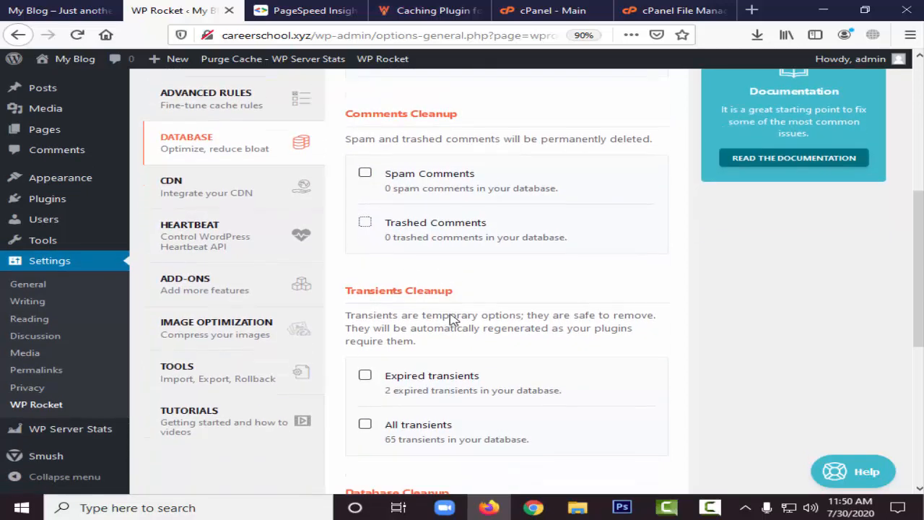
scroll(452, 320, down, 5)
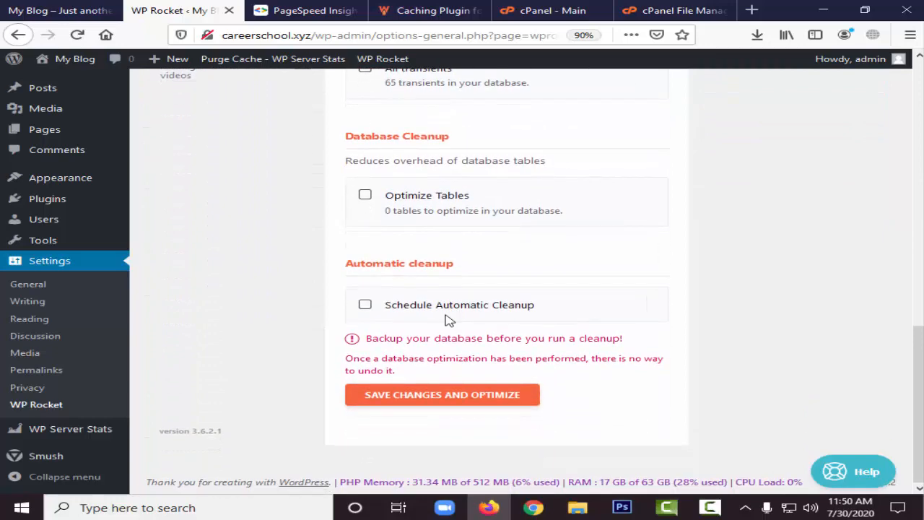
scroll(375, 355, up, 10)
Step: Examine WP Rocket's CDN settings, including the RocketCDN offer and the CNAME options
click(175, 290)
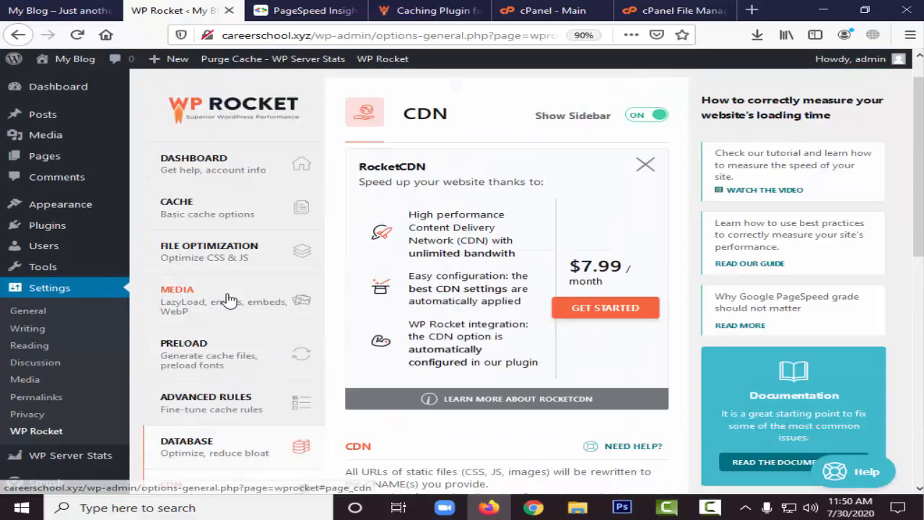
scroll(227, 302, down, 2)
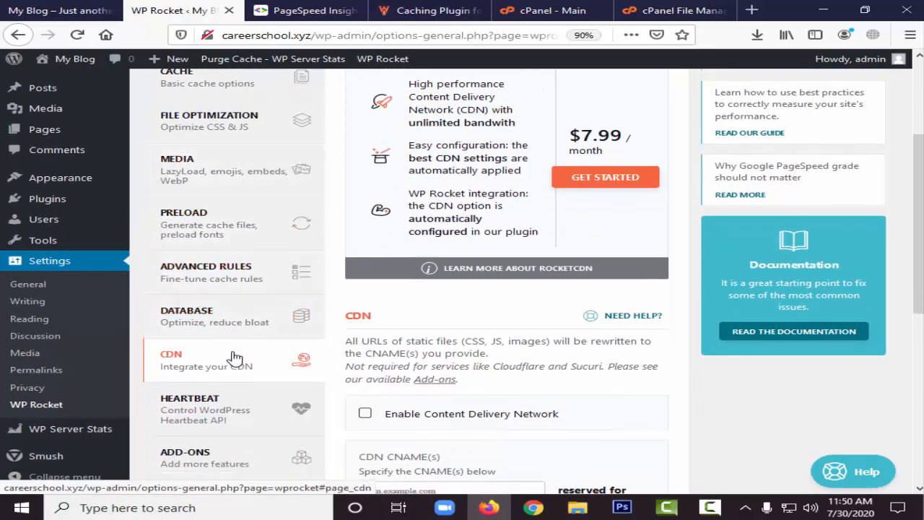
scroll(231, 355, down, 2)
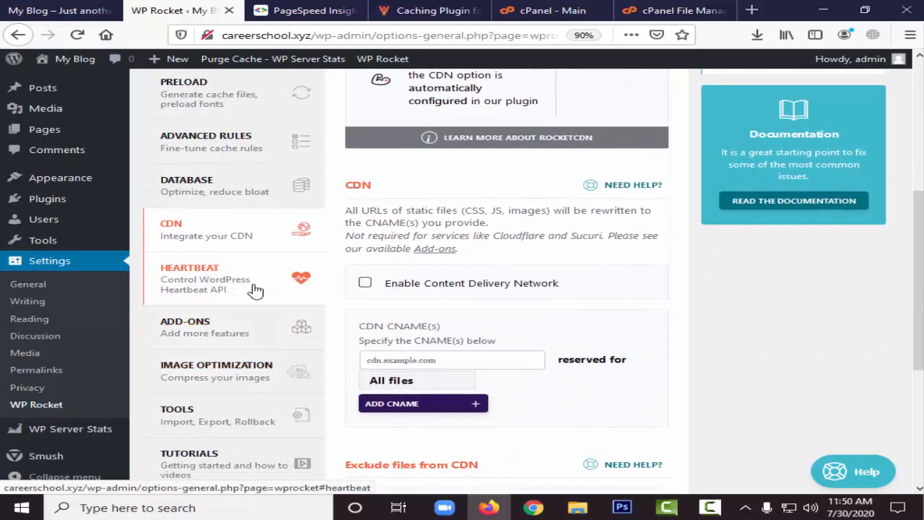
Step: Open WP Rocket's image optimization page and read through the Imagify information and preview
click(240, 382)
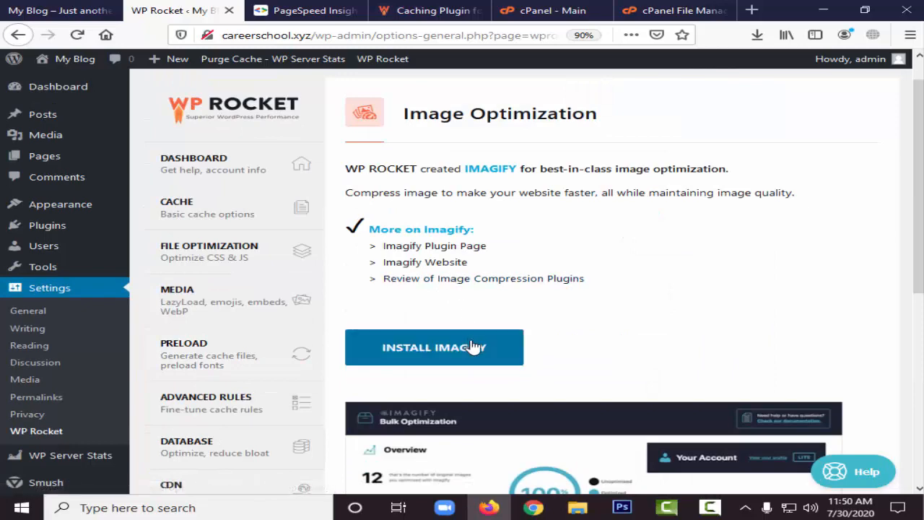
scroll(473, 348, down, 2)
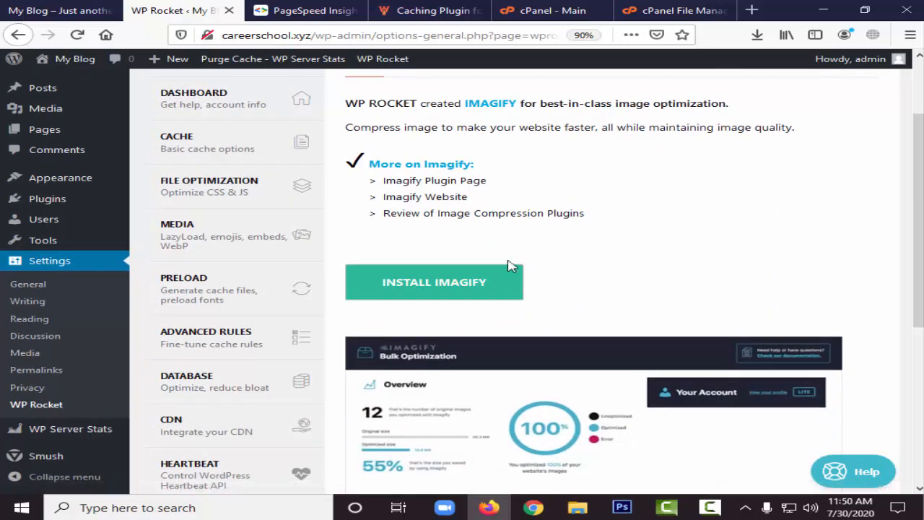
scroll(505, 243, up, 1)
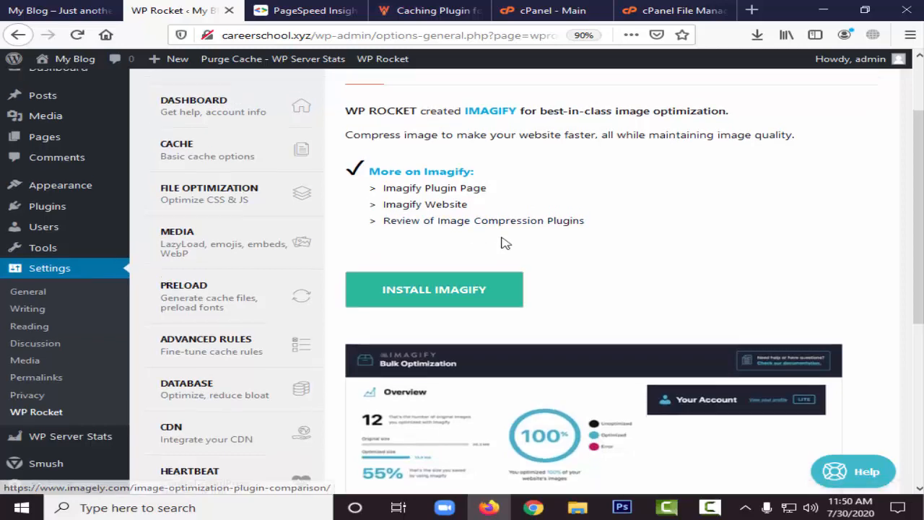
scroll(505, 243, up, 2)
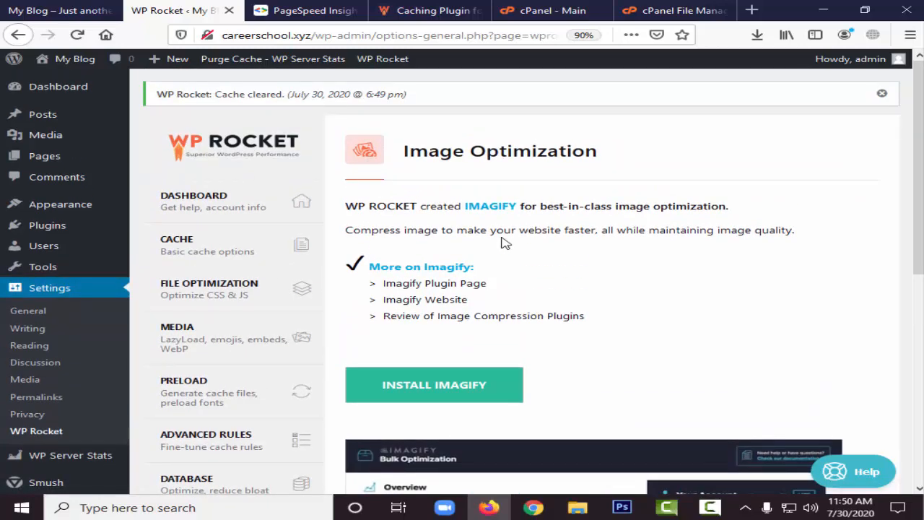
scroll(509, 245, down, 5)
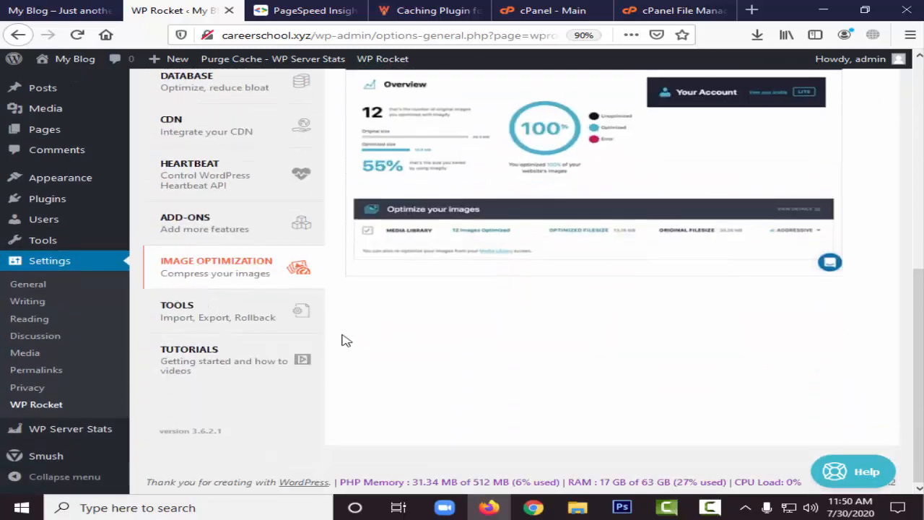
scroll(289, 343, up, 5)
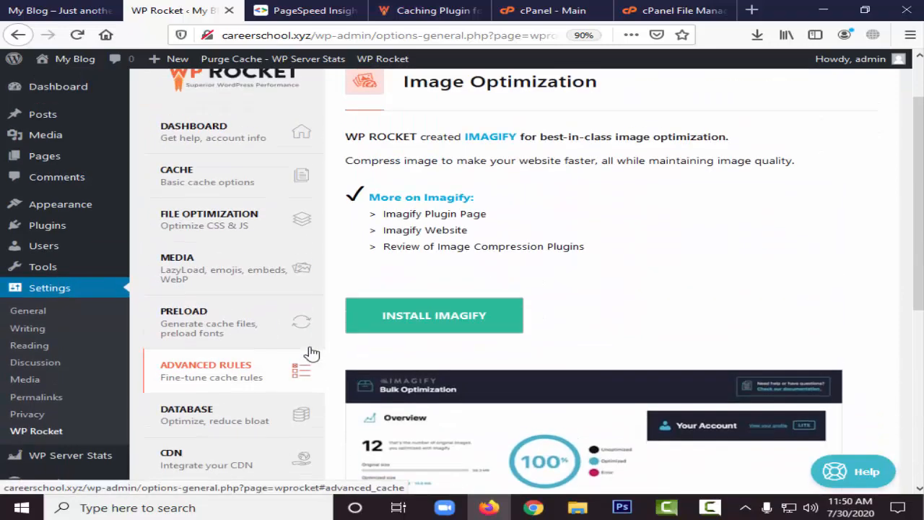
scroll(486, 307, down, 5)
scroll(485, 307, up, 5)
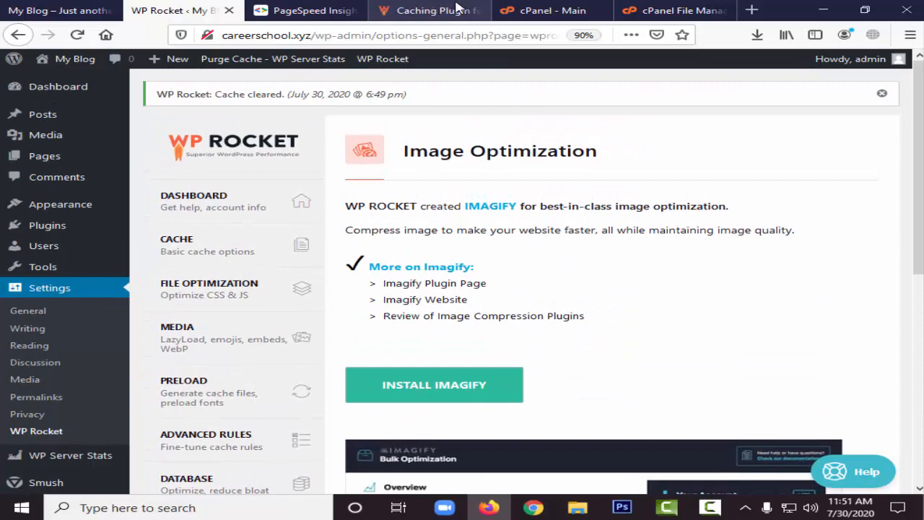
Step: Check the existing PageSpeed Insights report and return to WordPress to clear the WP Rocket cache
click(296, 10)
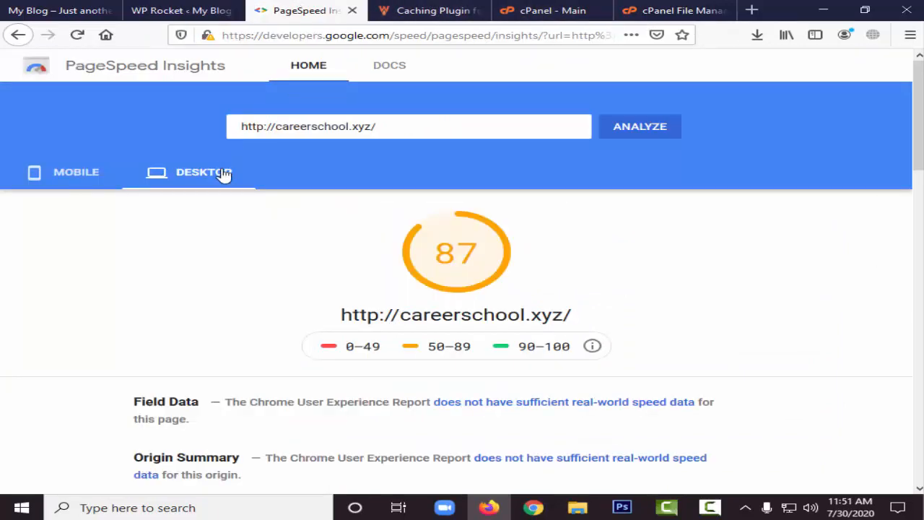
click(180, 10)
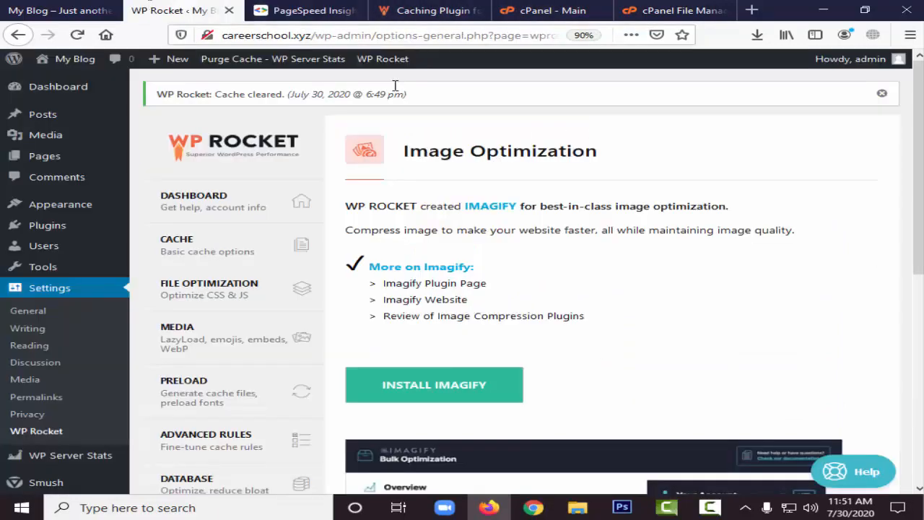
mouse_move(401, 63)
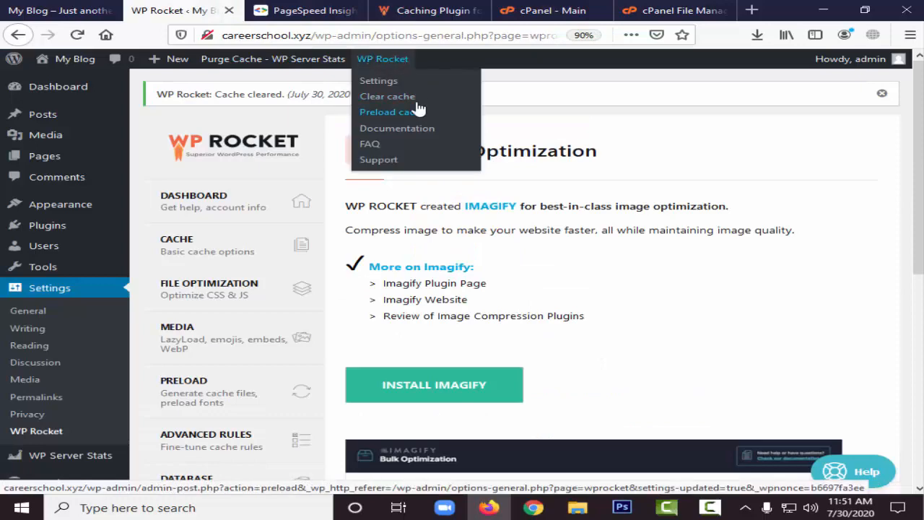
click(406, 96)
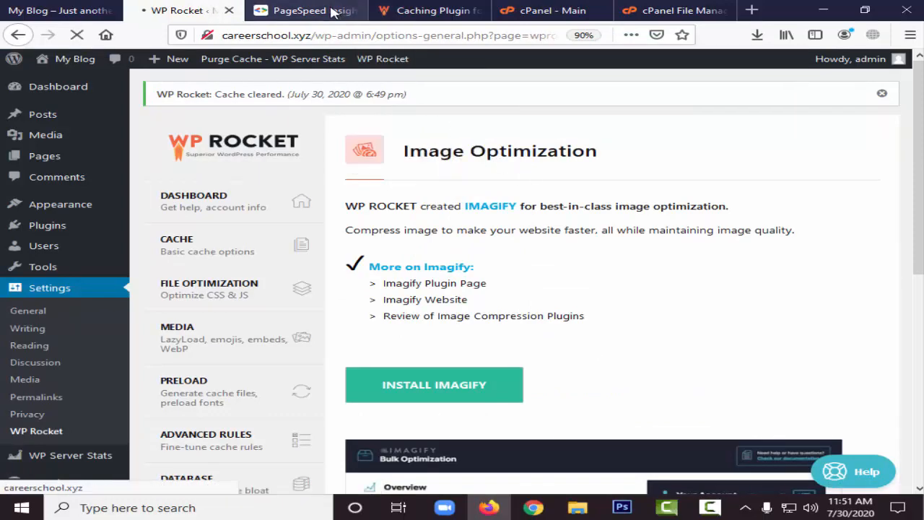
Step: Reload the careerschool.xyz homepage and go back to WP Rocket to check the cache clearing
click(60, 6)
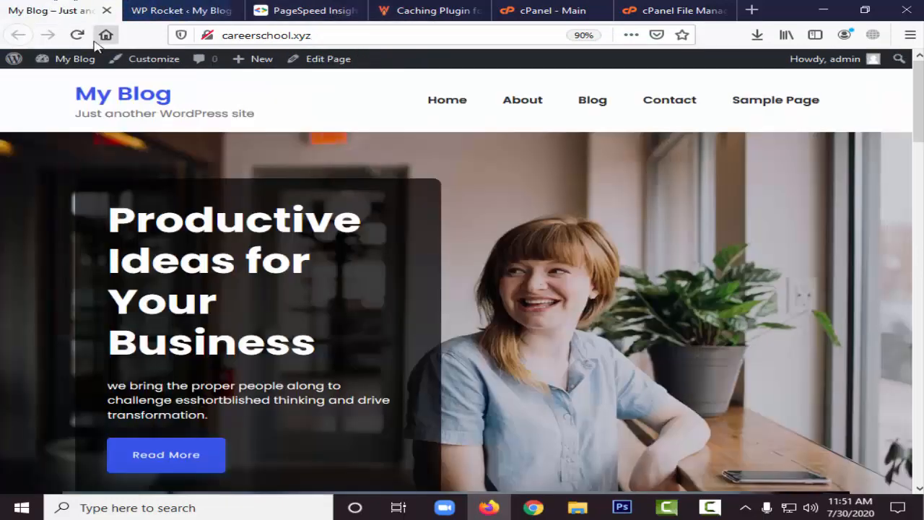
click(105, 35)
click(19, 35)
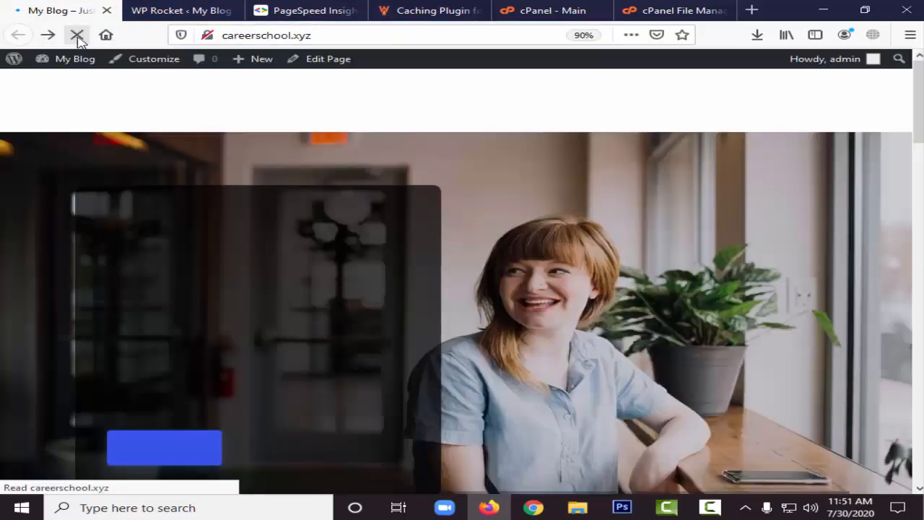
click(78, 35)
click(173, 7)
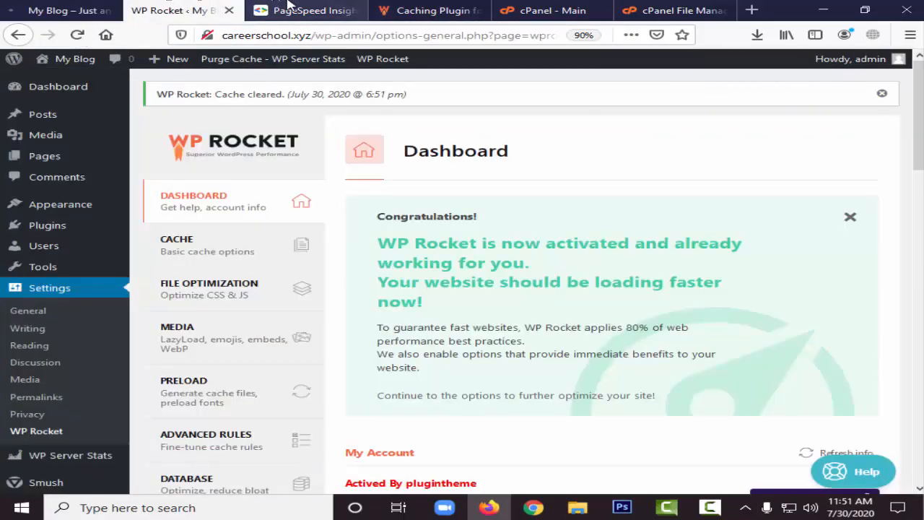
click(307, 8)
click(637, 127)
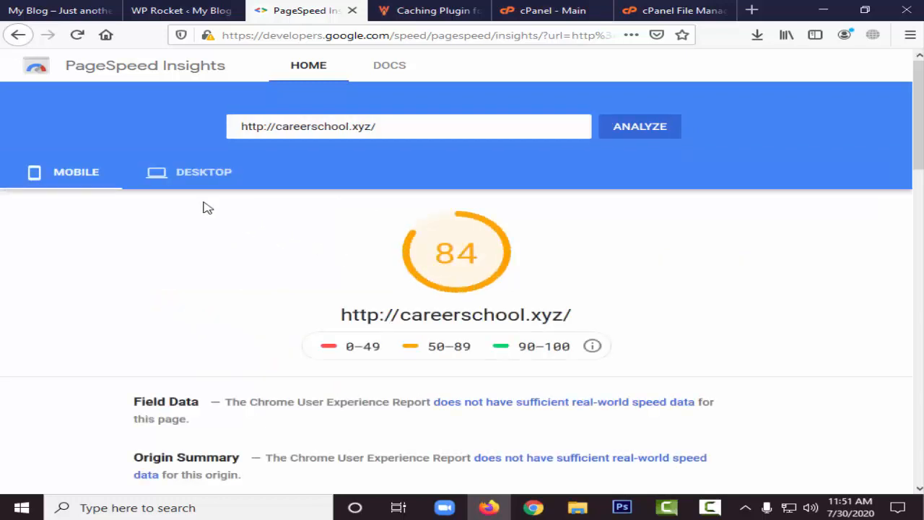
click(187, 181)
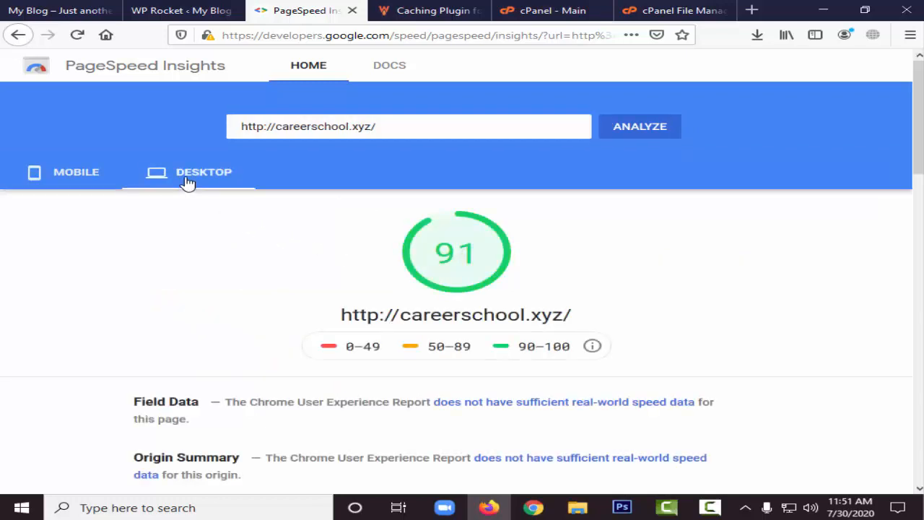
Step: Recheck the mobile result, rerun the PageSpeed analysis of the site and view the new desktop result
click(83, 181)
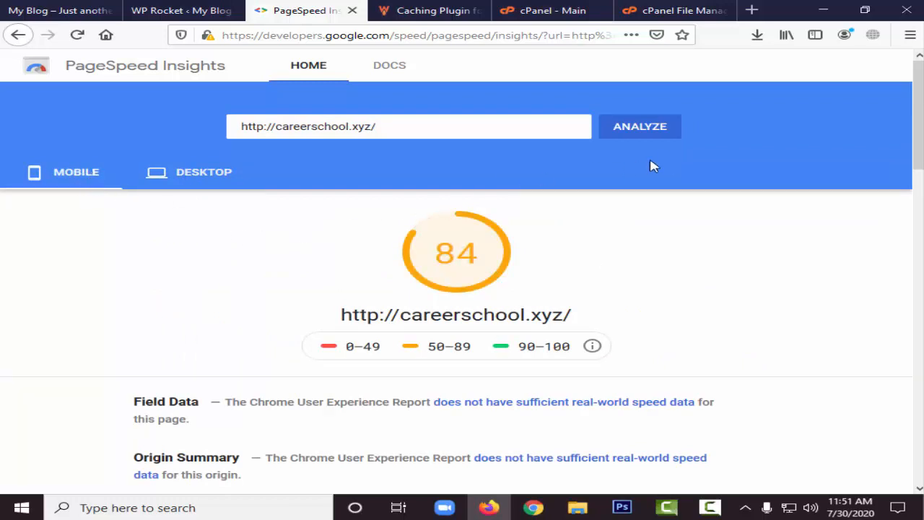
click(647, 133)
click(177, 173)
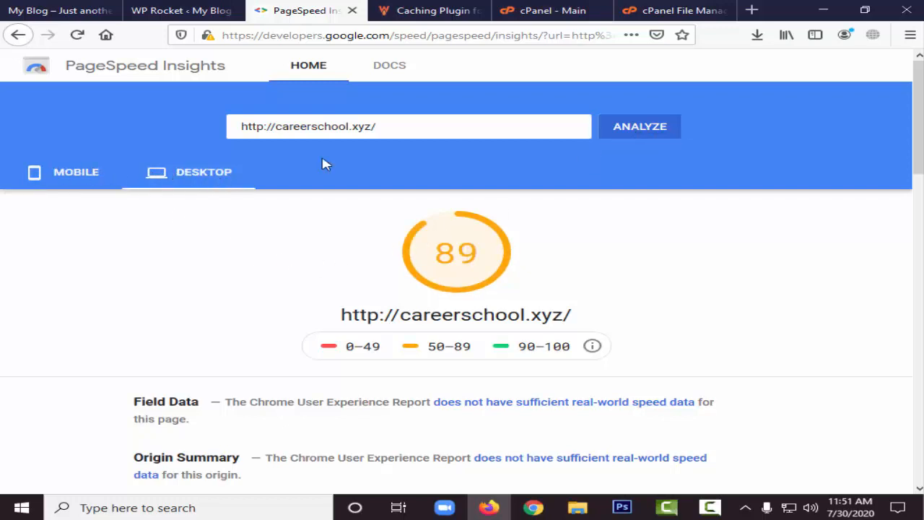
click(639, 122)
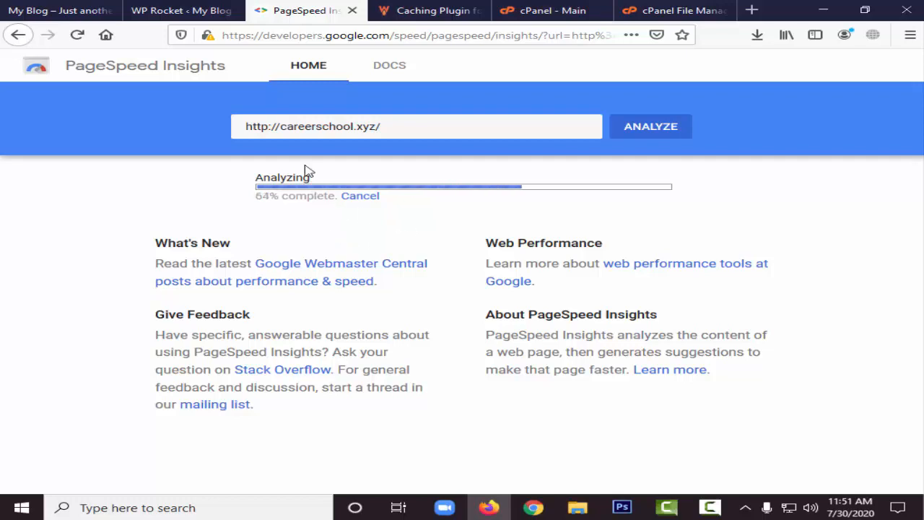
click(214, 7)
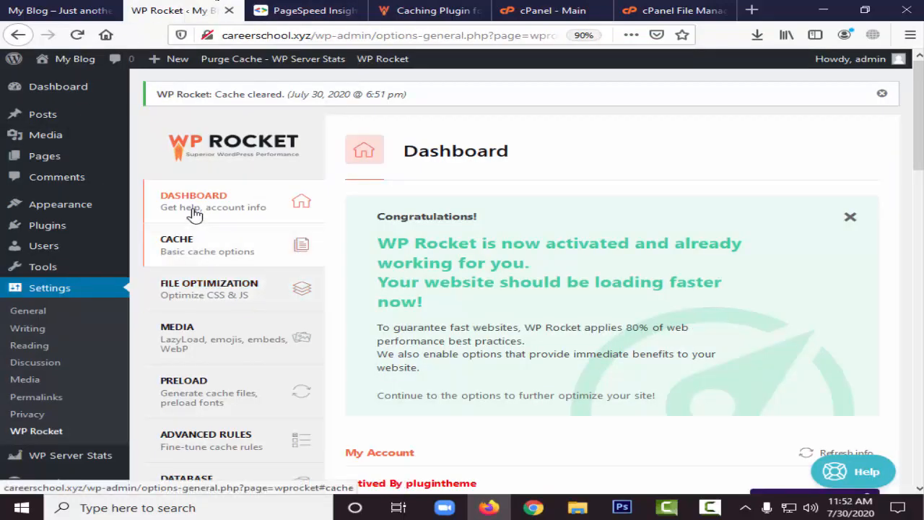
scroll(436, 264, down, 3)
scroll(434, 268, up, 3)
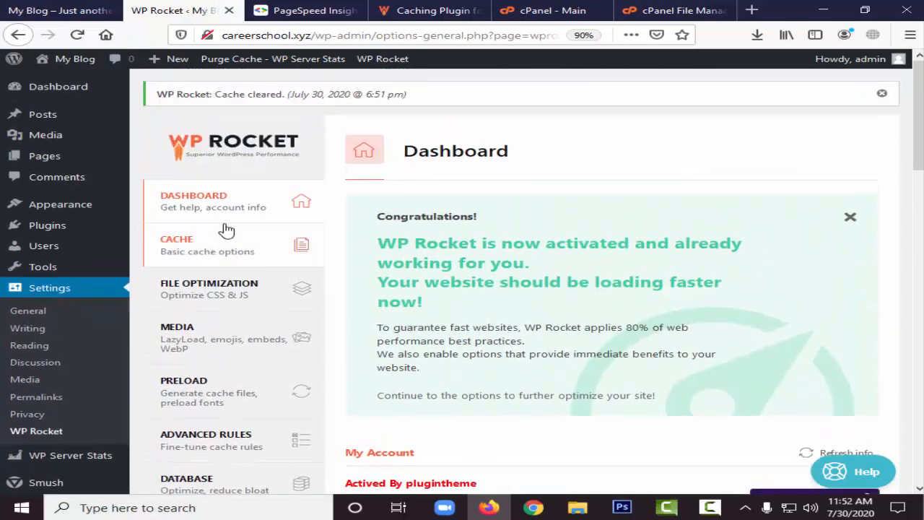
Step: Review WP Rocket's Cache settings, from mobile and user caching down to the cache lifespan
click(210, 252)
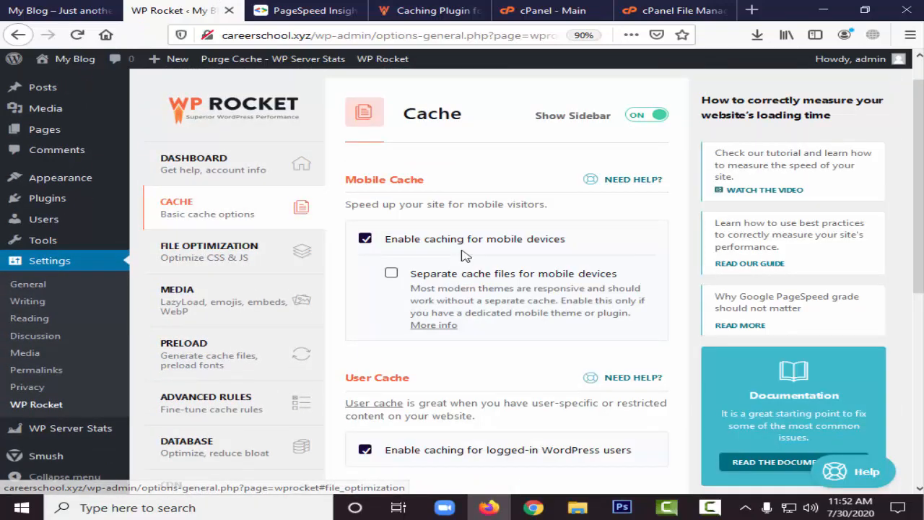
scroll(464, 256, down, 3)
scroll(462, 238, down, 3)
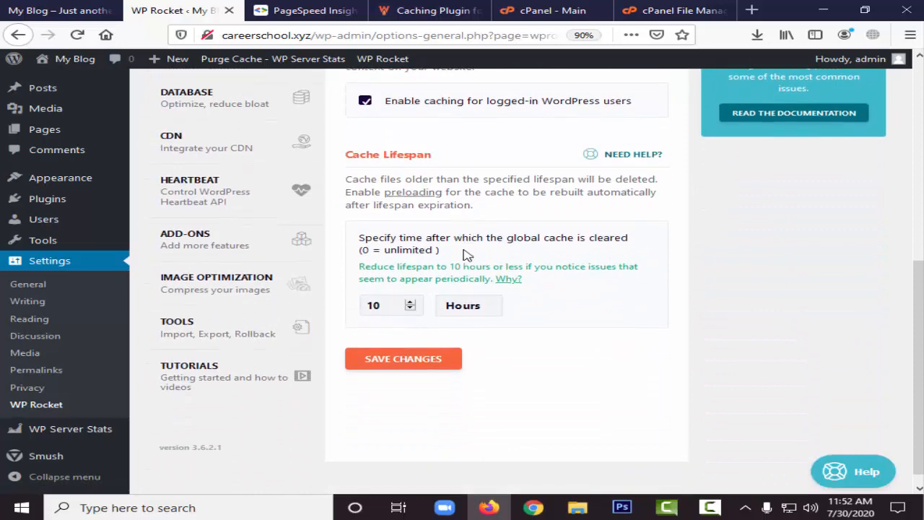
scroll(217, 262, up, 4)
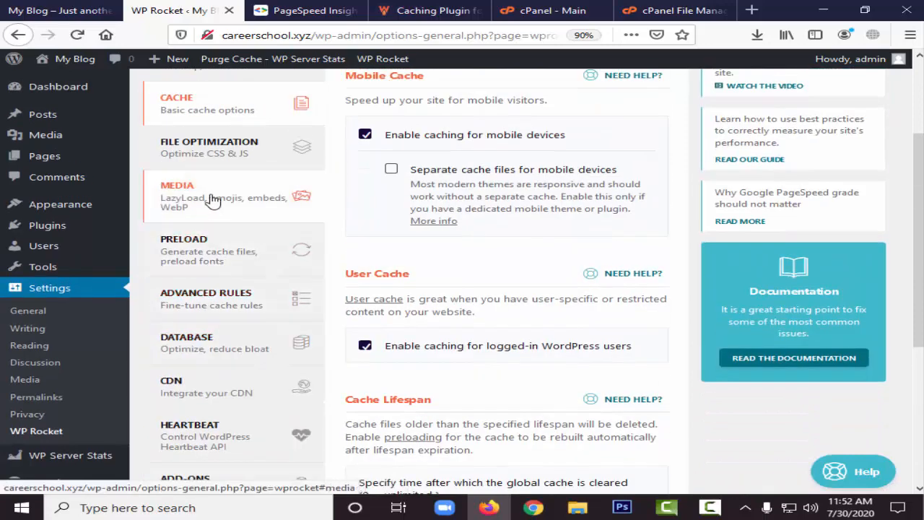
Step: Review WP Rocket's File Optimization settings, covering the basic, CSS and JavaScript file options
scroll(215, 198, up, 2)
click(217, 291)
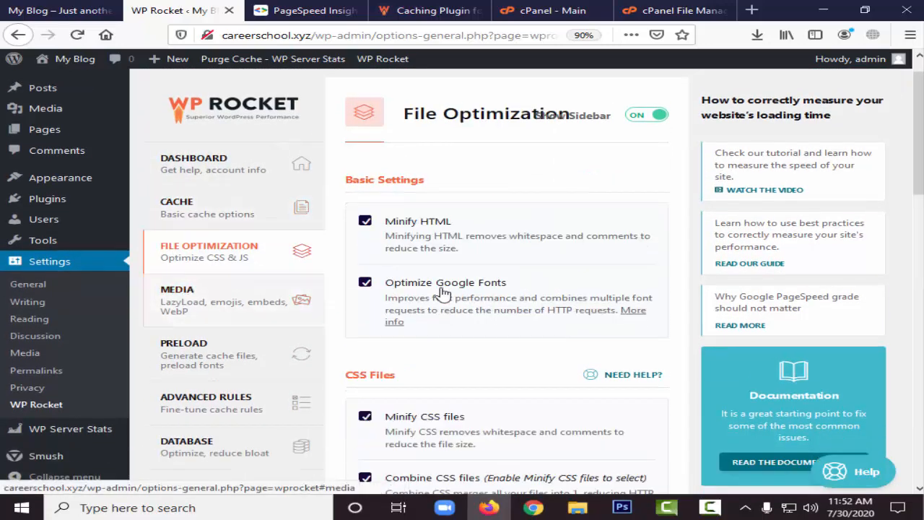
scroll(460, 294, down, 2)
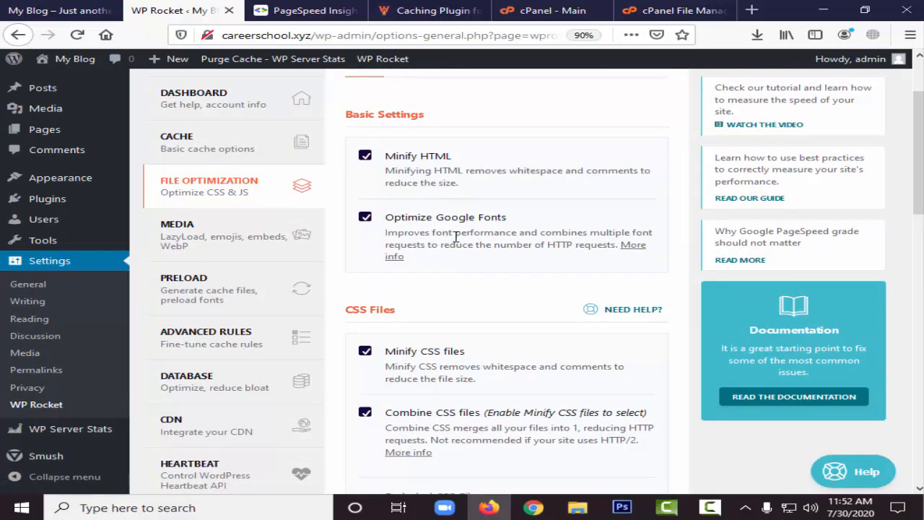
scroll(454, 236, down, 3)
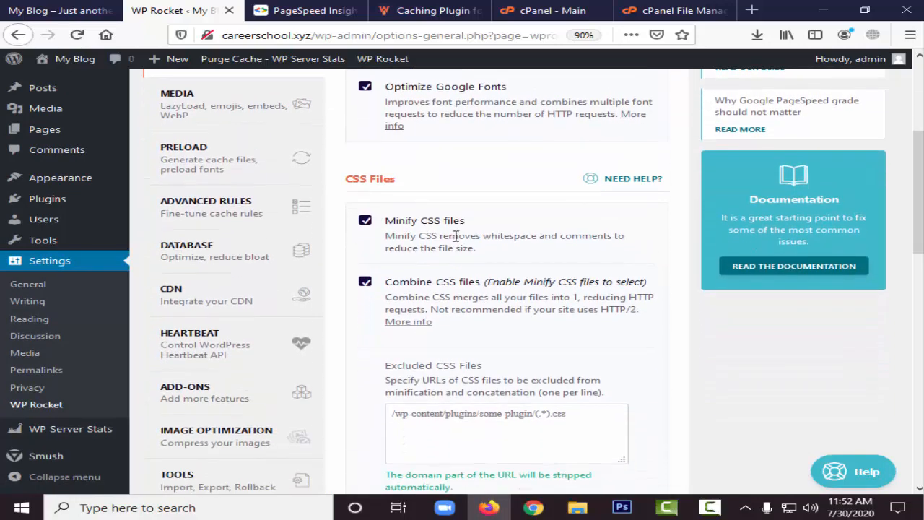
scroll(455, 237, down, 6)
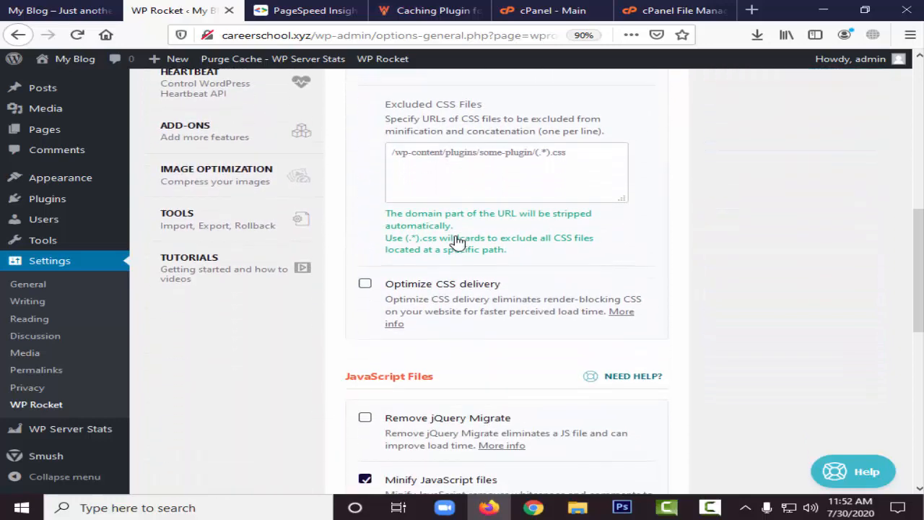
scroll(457, 241, down, 3)
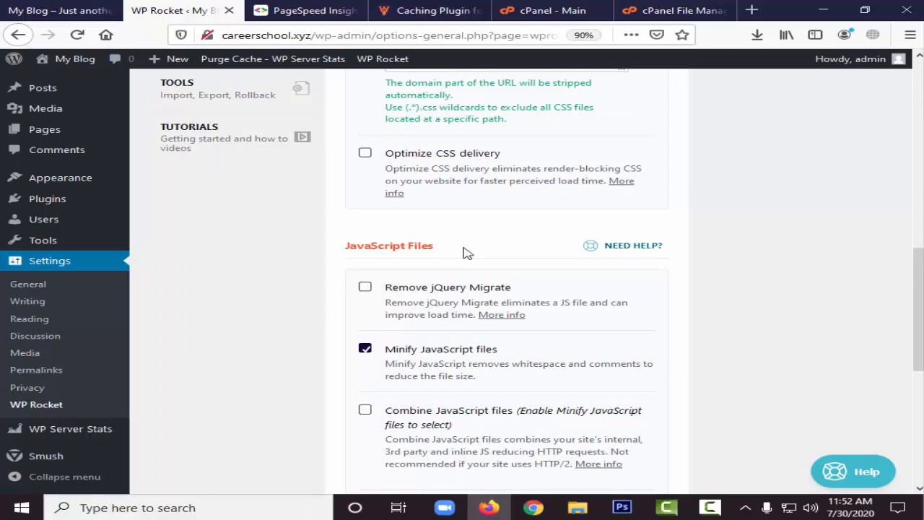
scroll(466, 251, down, 5)
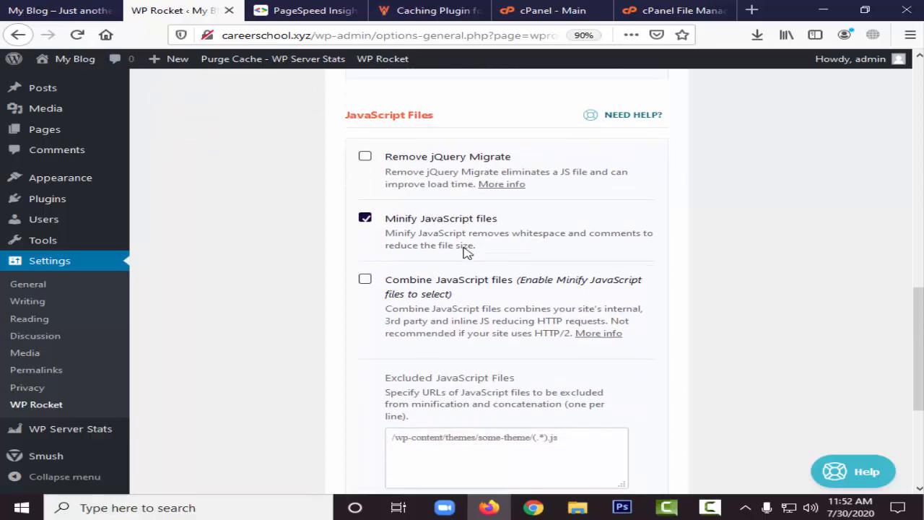
scroll(466, 248, down, 5)
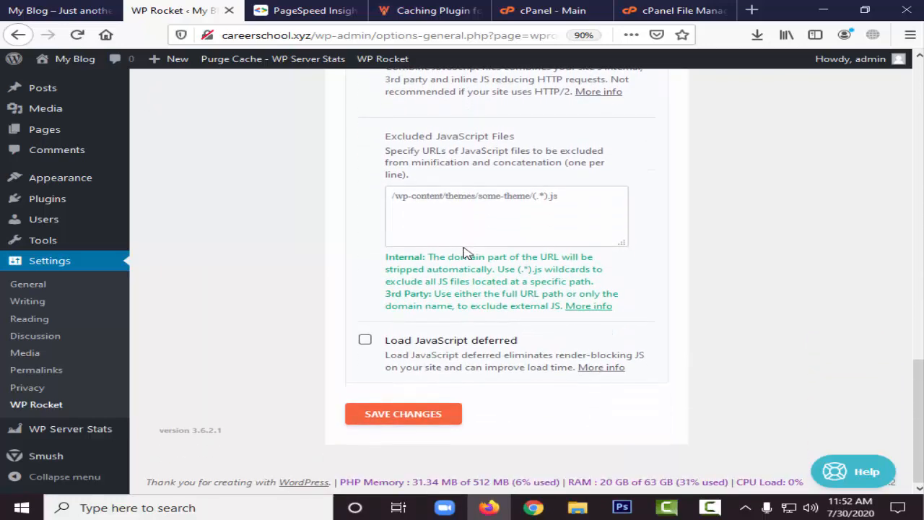
scroll(466, 253, up, 15)
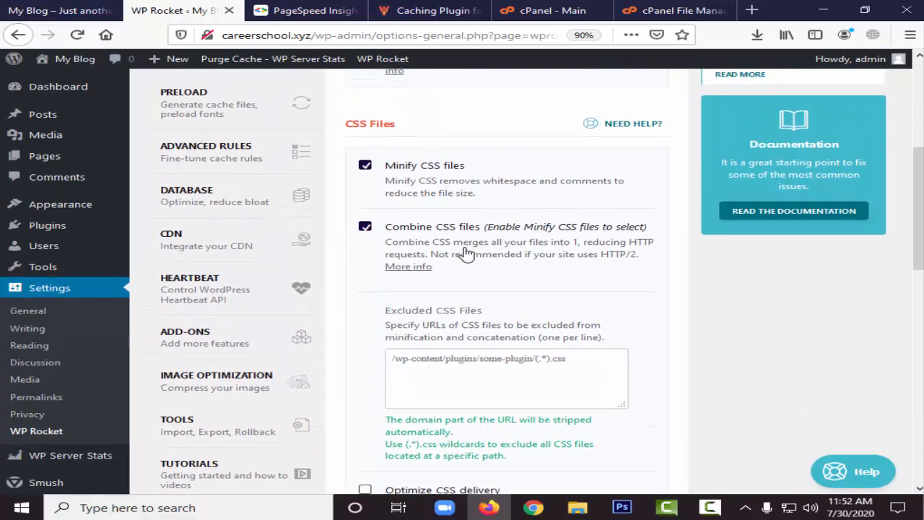
Step: Review WP Rocket's Preload settings for cache preloading, DNS prefetching and fonts
scroll(181, 212, up, 3)
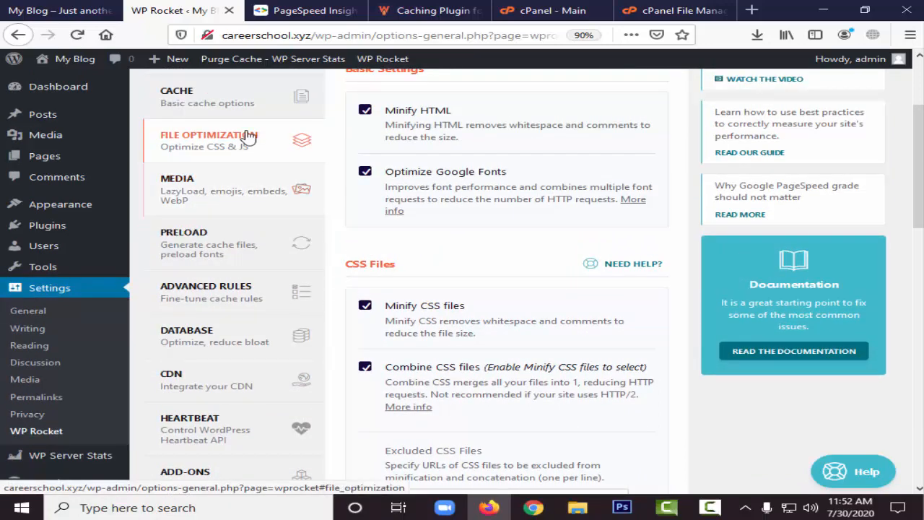
scroll(209, 201, up, 3)
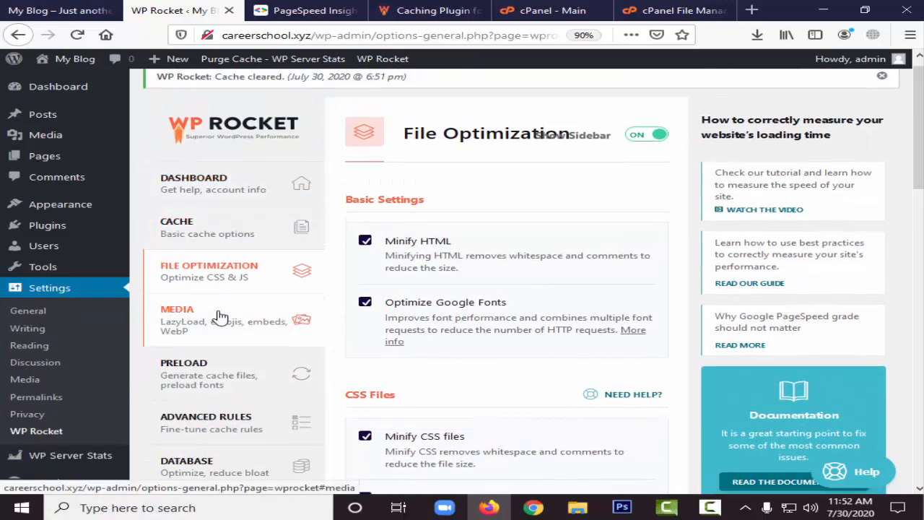
click(241, 368)
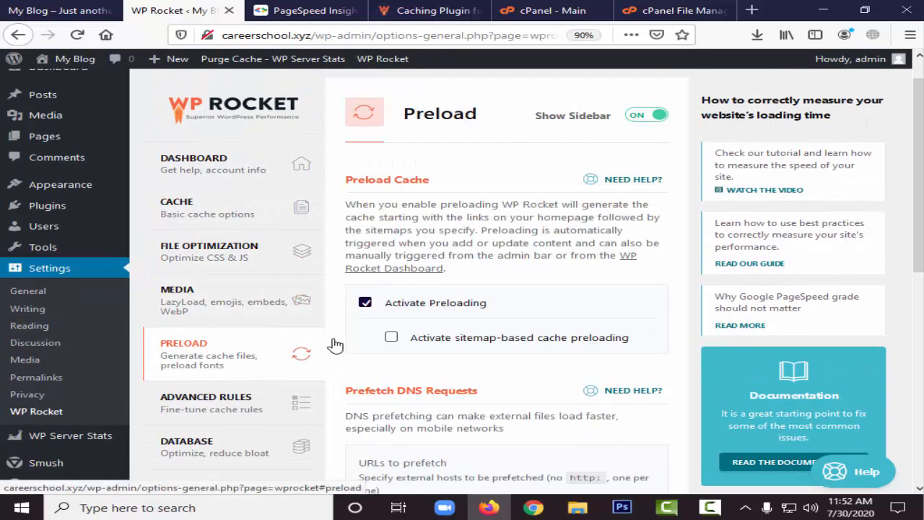
scroll(492, 239, down, 3)
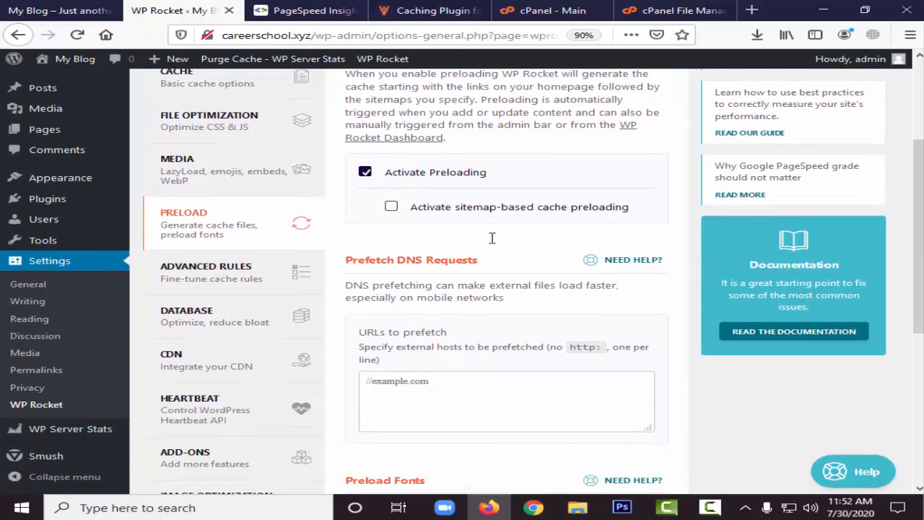
scroll(492, 238, down, 3)
scroll(492, 243, down, 4)
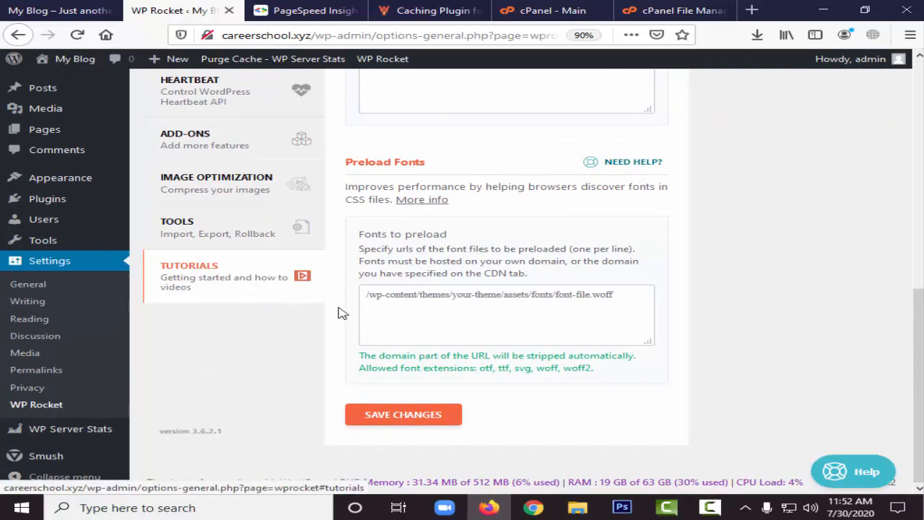
Step: Look through WP Rocket's Advanced Rules, including the never-cache, always-purge and query string sections
scroll(283, 311, up, 9)
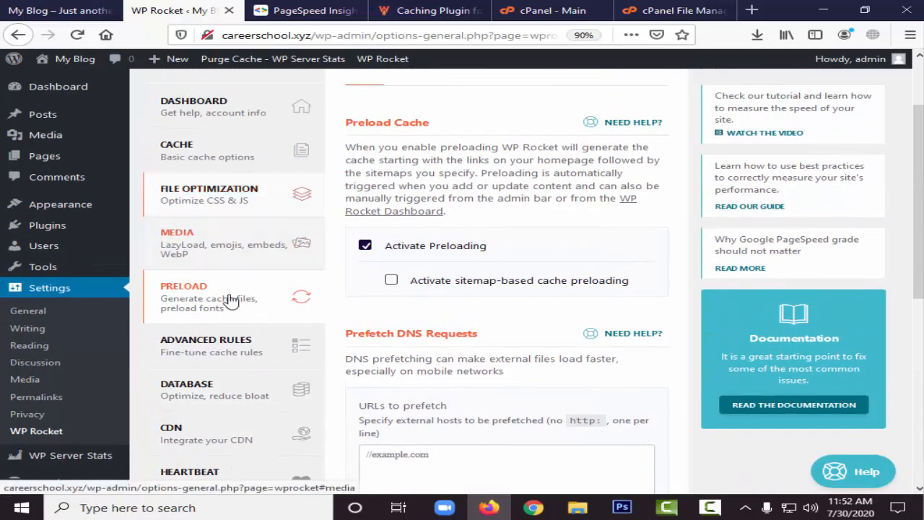
click(236, 354)
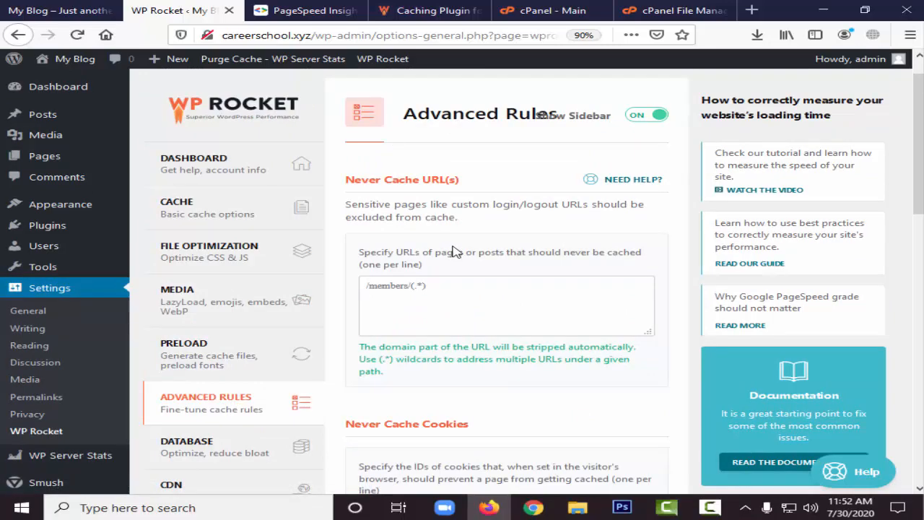
scroll(453, 250, down, 10)
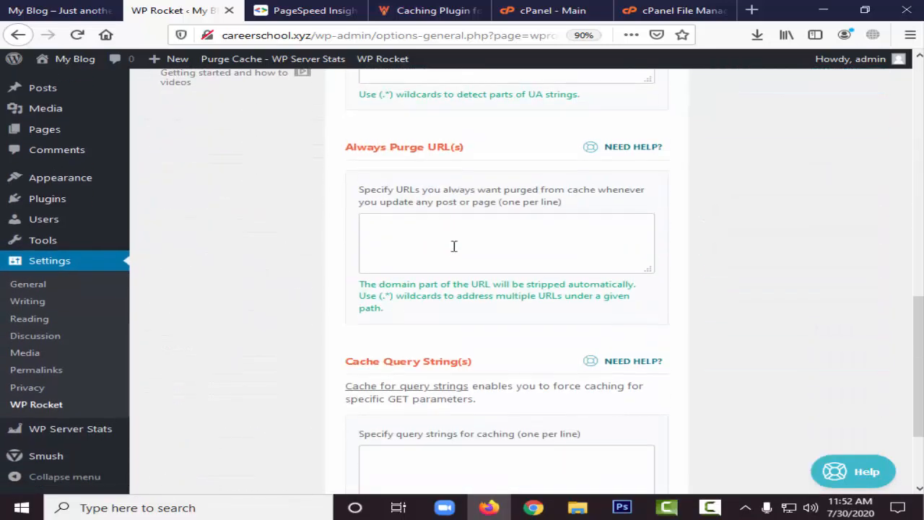
scroll(454, 246, down, 3)
Step: Review WP Rocket's Database settings for post, comment, transient, table and automatic cleanup
scroll(457, 250, up, 10)
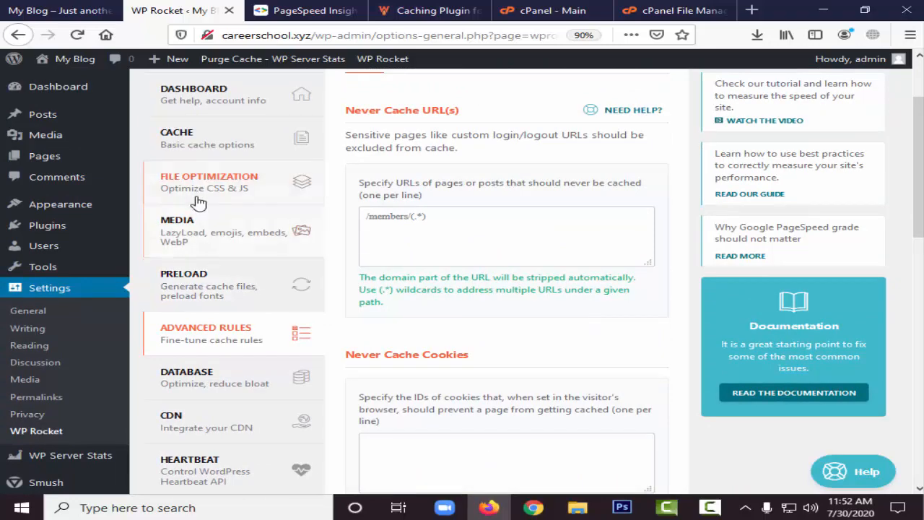
click(224, 386)
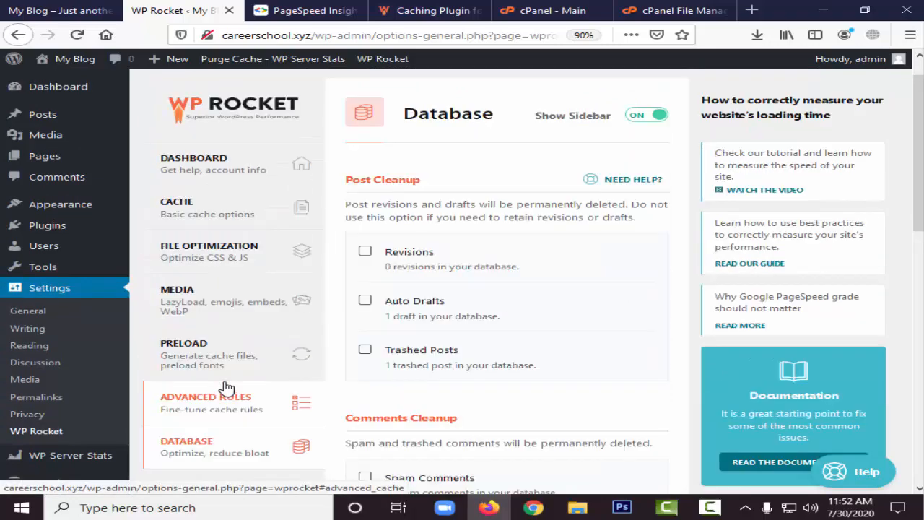
scroll(516, 284, down, 5)
scroll(517, 285, up, 2)
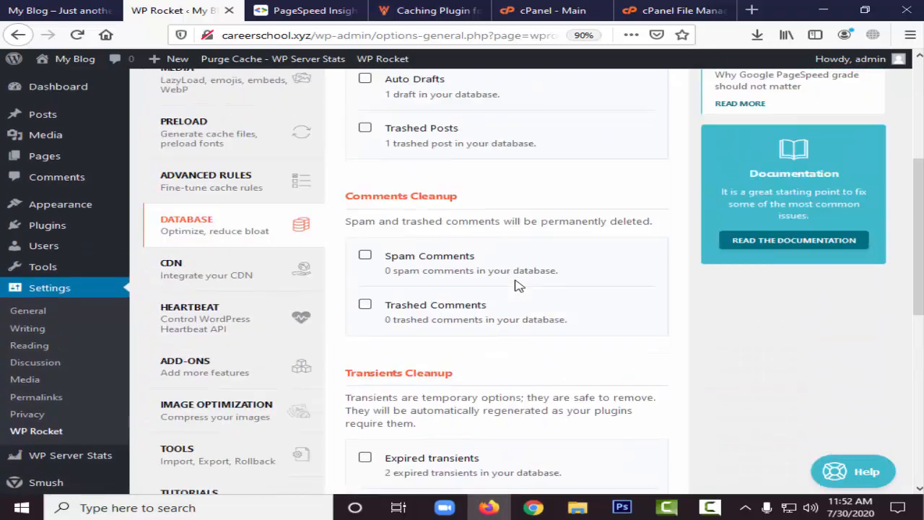
scroll(515, 284, up, 1)
scroll(517, 285, down, 7)
scroll(517, 285, up, 2)
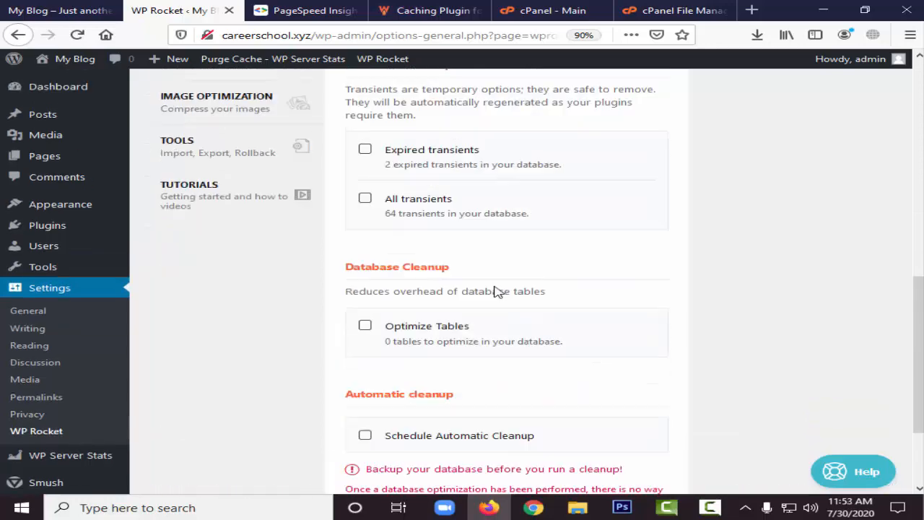
Step: Review WP Rocket's Heartbeat settings for controlling and reducing Heartbeat API activity
scroll(496, 291, up, 4)
click(216, 342)
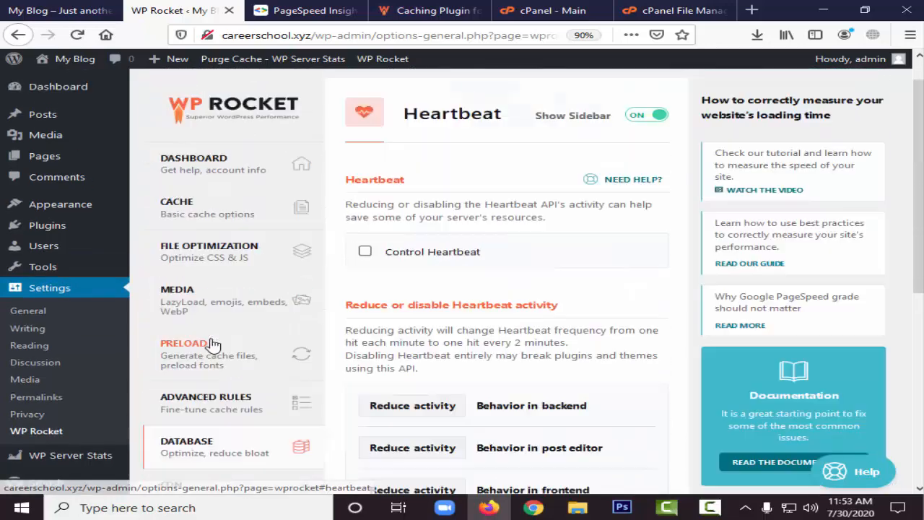
click(213, 344)
scroll(310, 296, down, 5)
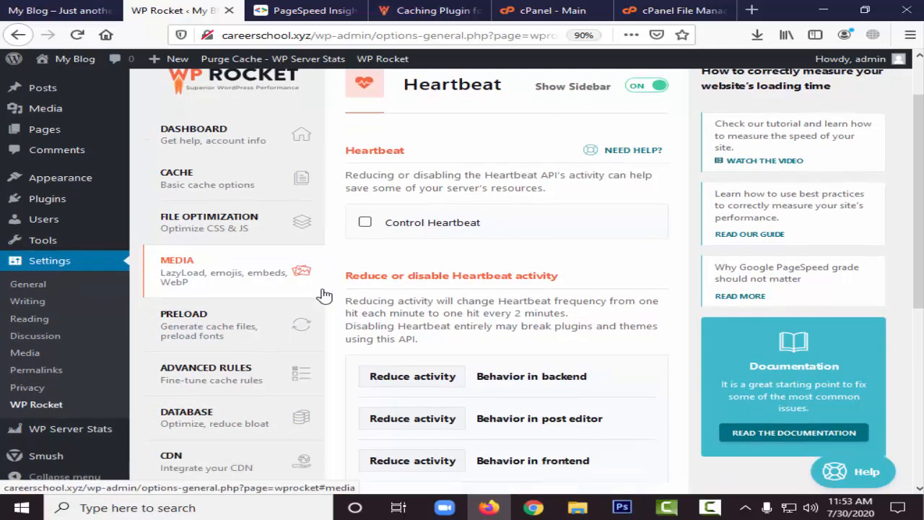
scroll(234, 274, up, 2)
Step: Look through WP Rocket's Add-ons, including Google Tracking, Facebook Pixel and Varnish
scroll(235, 281, down, 5)
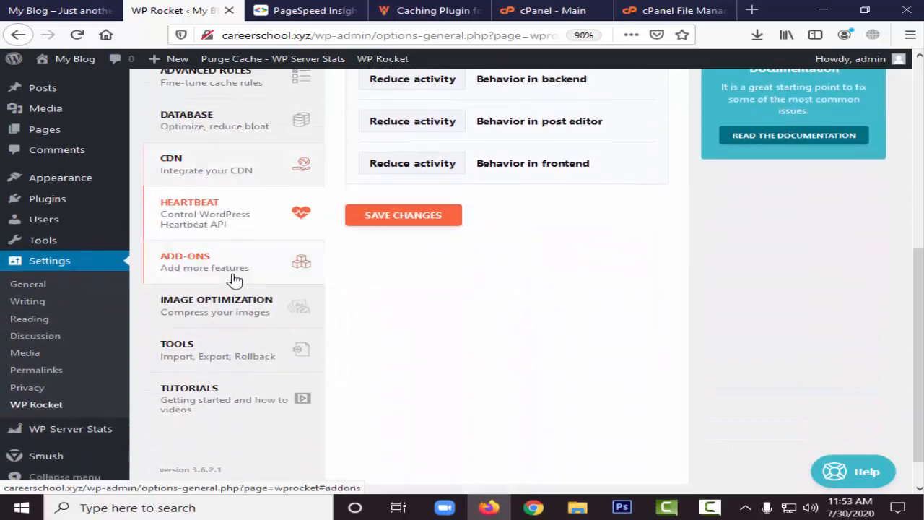
click(236, 280)
scroll(412, 295, down, 5)
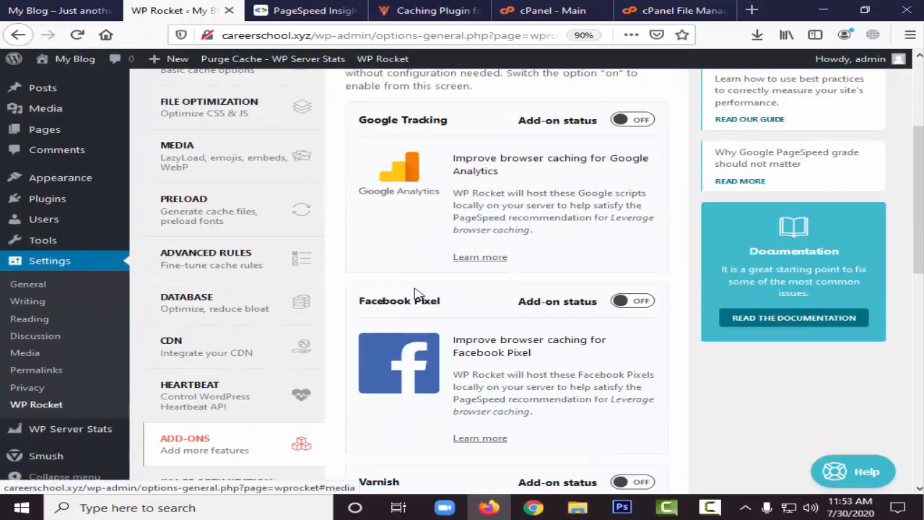
scroll(204, 249, down, 5)
Step: View WP Rocket's Tools page and return to File Optimization to recheck the basic and CSS file options
scroll(205, 248, up, 4)
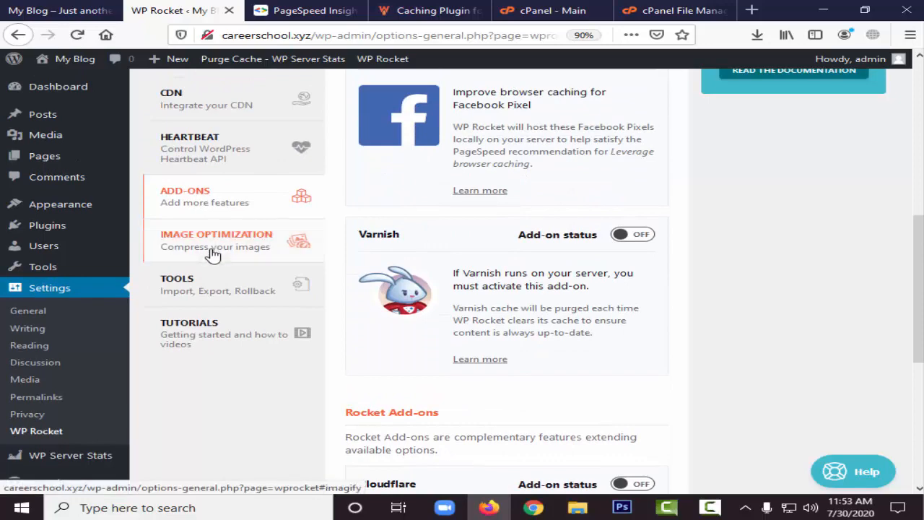
click(224, 300)
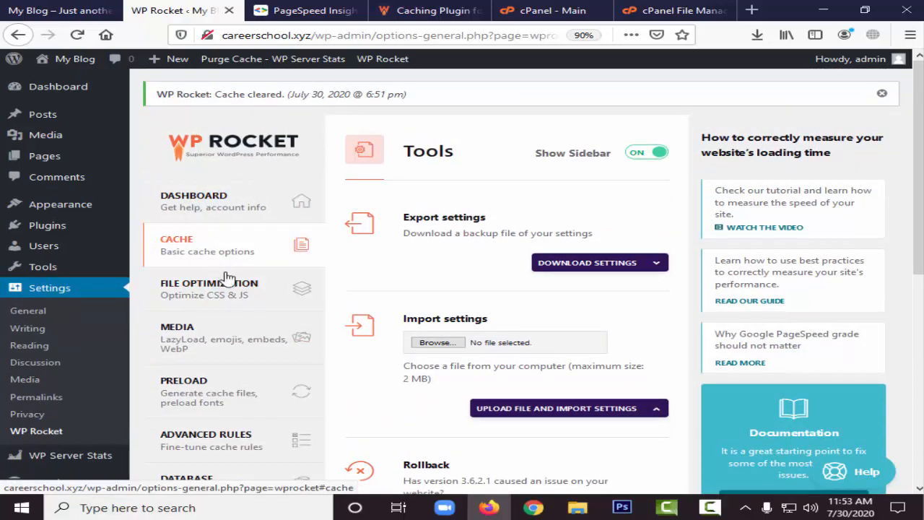
click(221, 293)
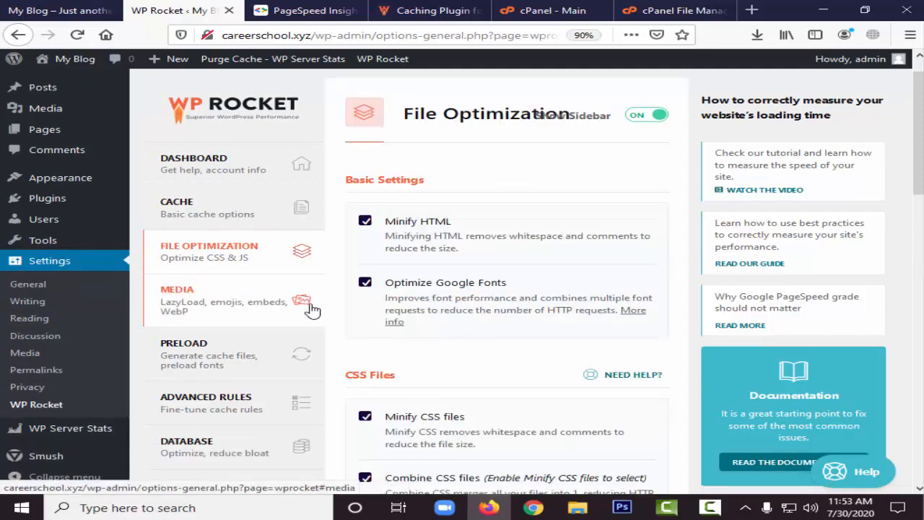
scroll(447, 285, down, 2)
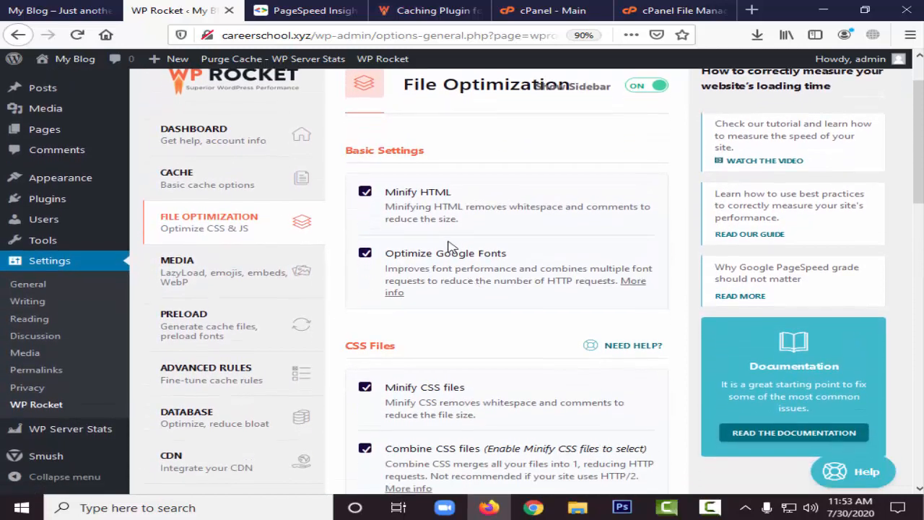
scroll(448, 245, down, 5)
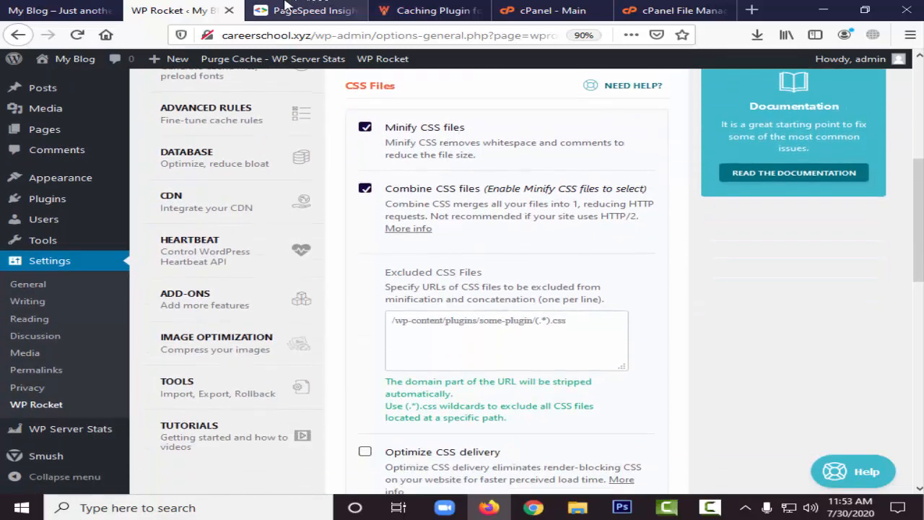
Step: Check the site's desktop score in PageSpeed Insights and return to the WP Rocket settings
click(288, 7)
click(188, 179)
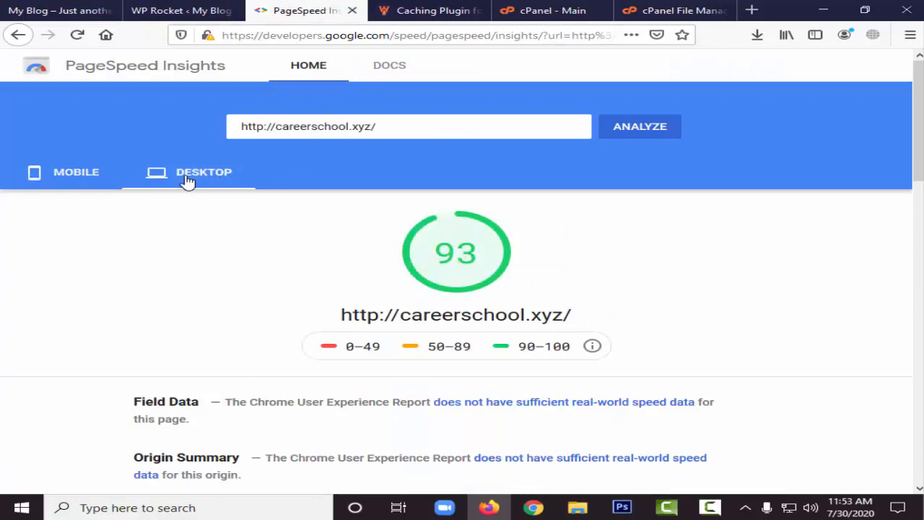
click(184, 9)
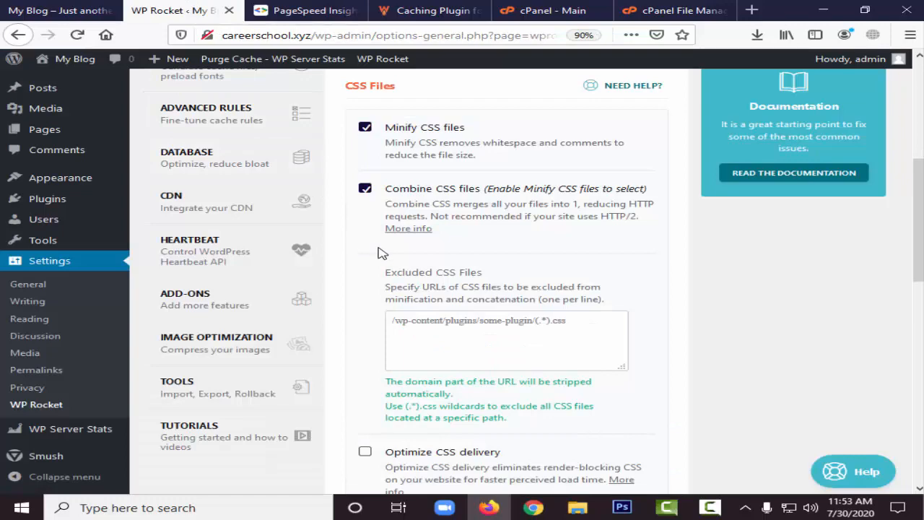
Step: Enable Optimize CSS delivery in the CSS Files section of WP Rocket's File Optimization settings
scroll(383, 253, down, 2)
scroll(394, 249, up, 4)
scroll(520, 253, up, 2)
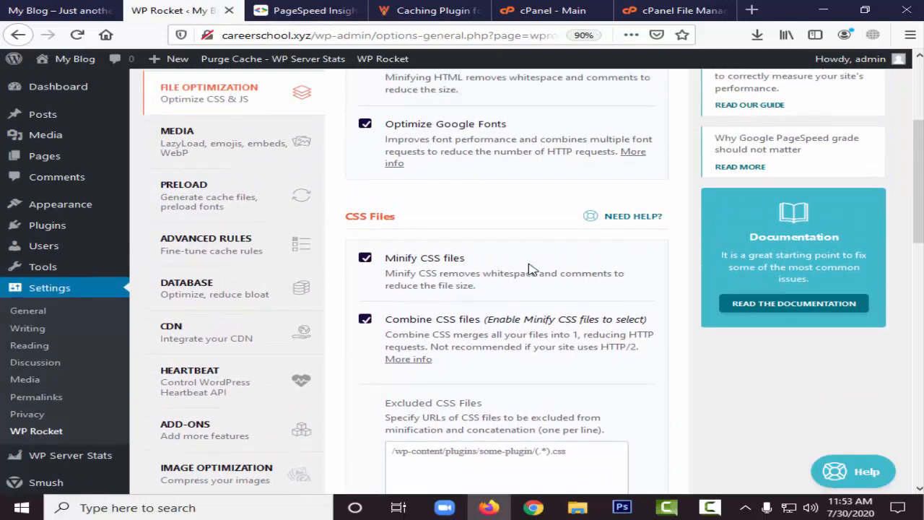
scroll(533, 268, down, 2)
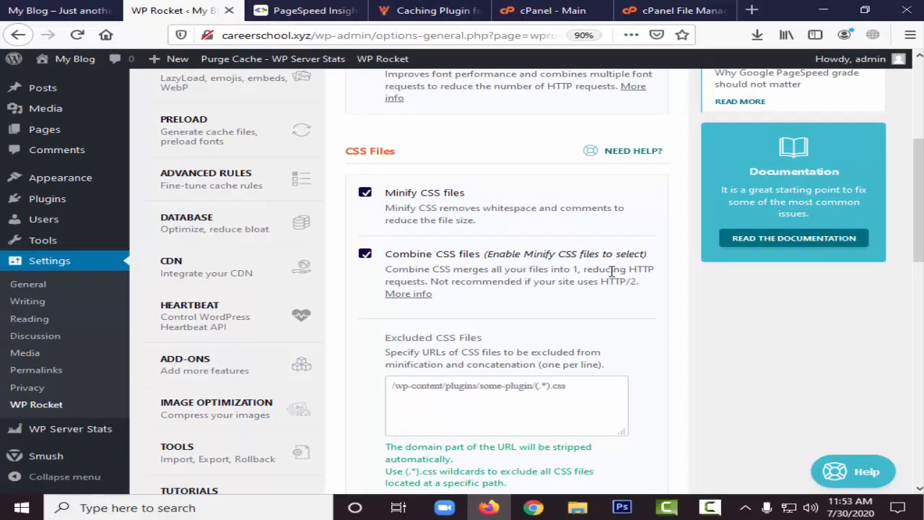
scroll(622, 271, up, 4)
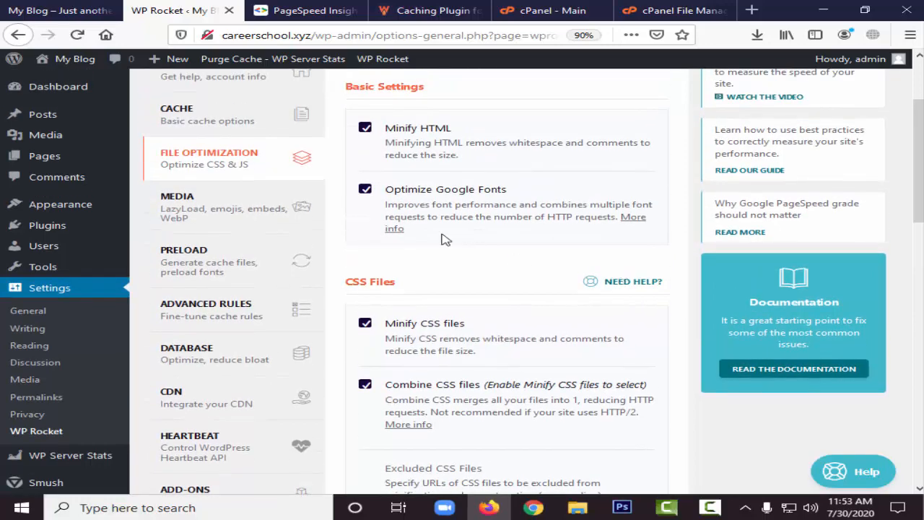
scroll(497, 218, up, 4)
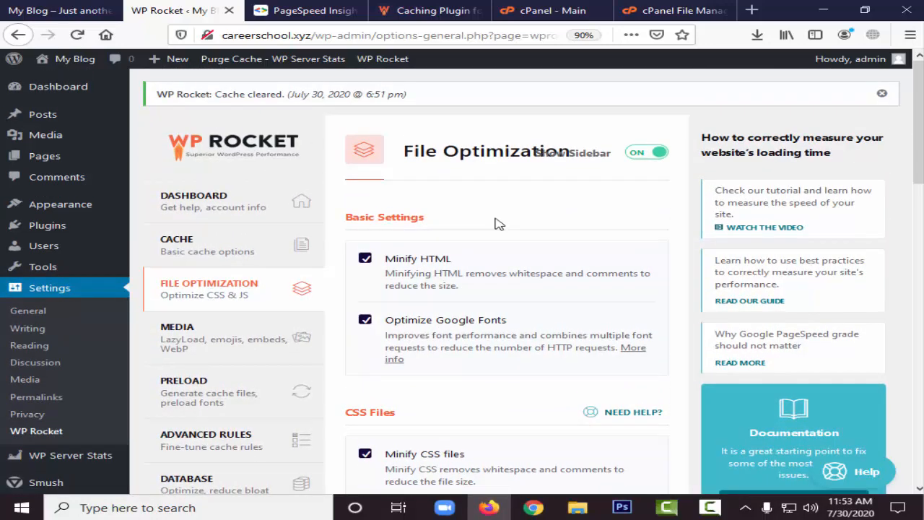
scroll(499, 223, down, 14)
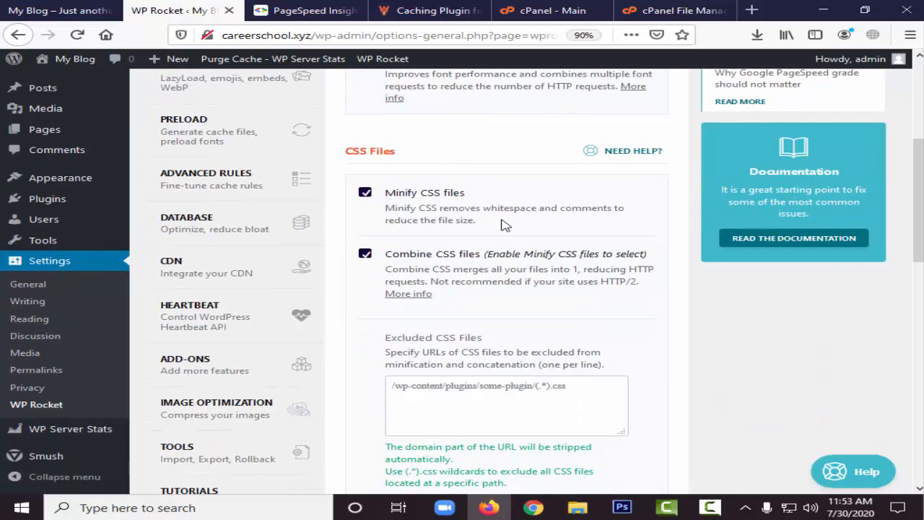
scroll(506, 224, down, 4)
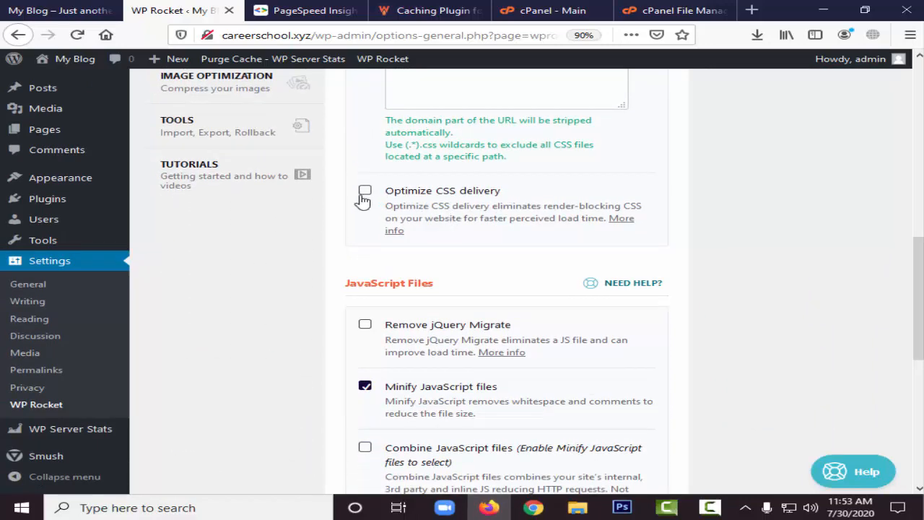
click(364, 192)
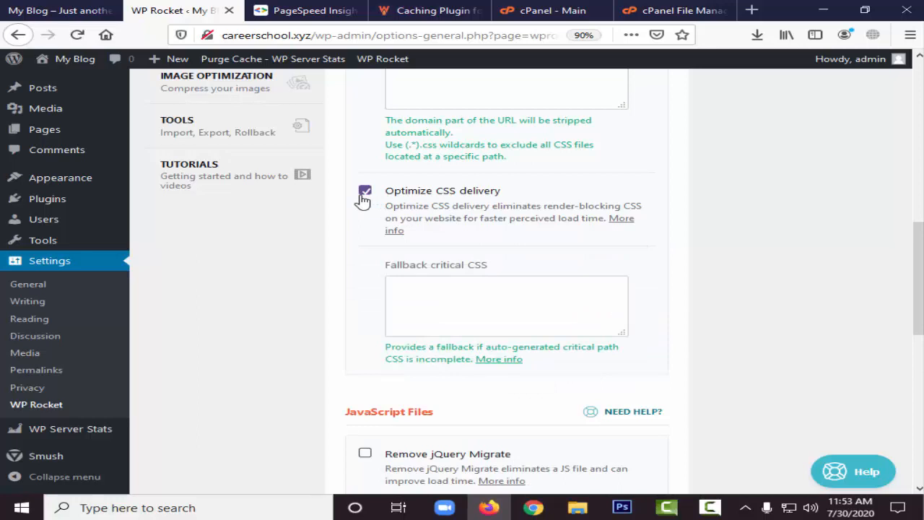
Step: Enable Combine JavaScript files in the JavaScript Files section and confirm its activation
scroll(363, 200, down, 6)
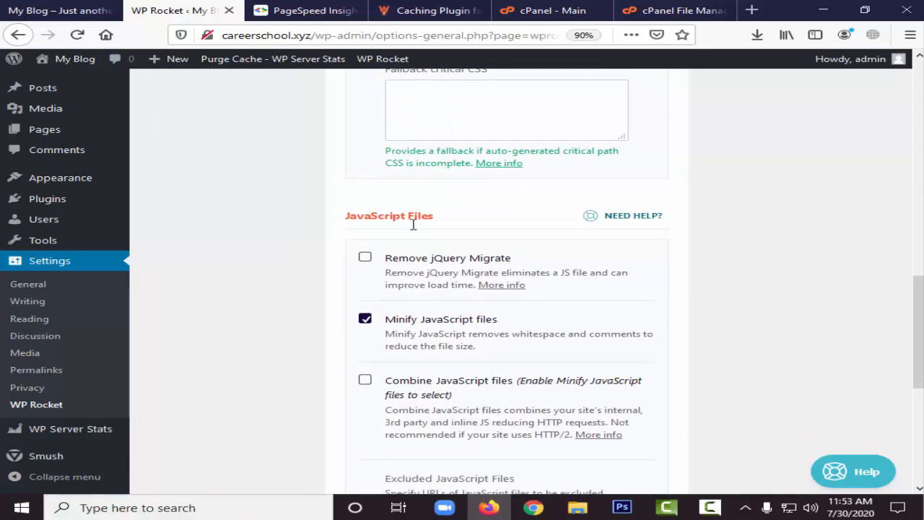
scroll(438, 244, down, 2)
scroll(438, 243, down, 2)
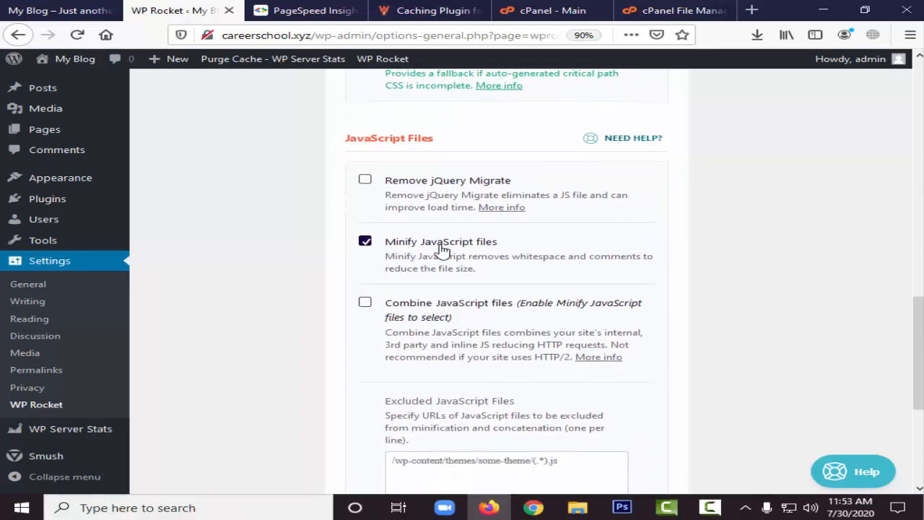
click(367, 251)
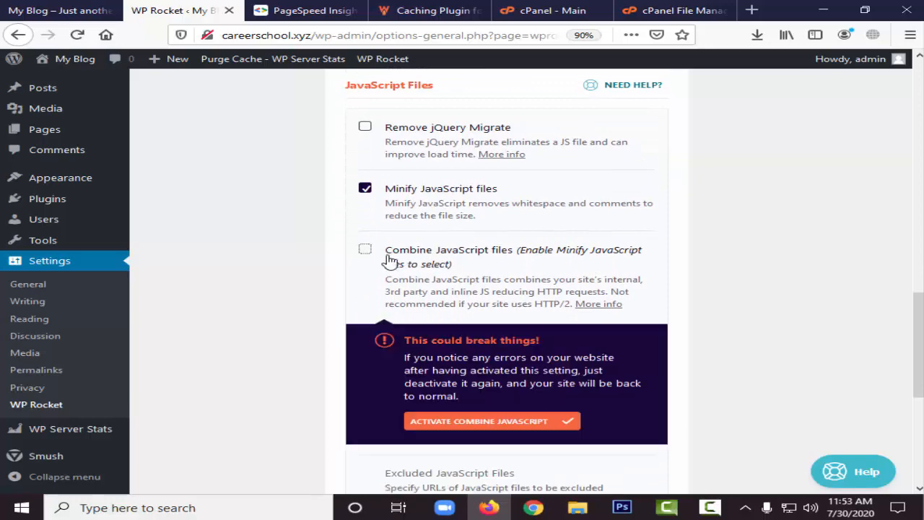
scroll(453, 259, down, 6)
click(465, 229)
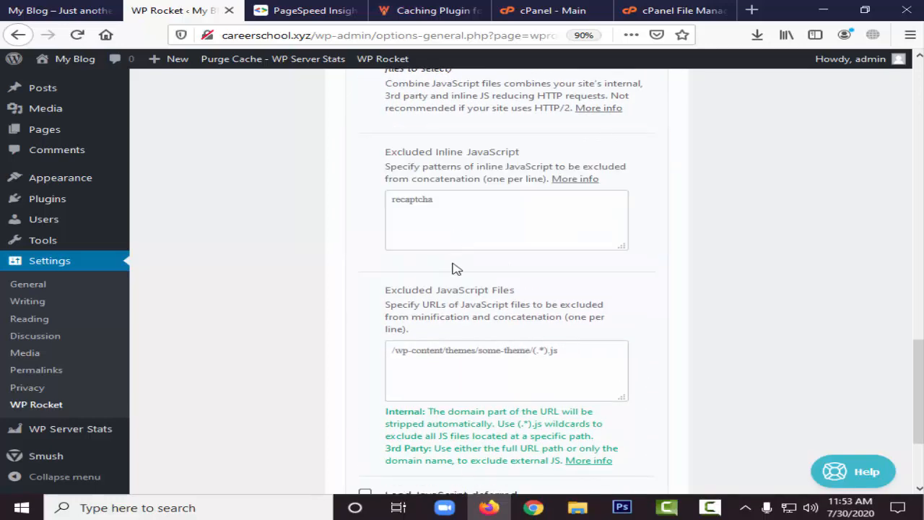
Step: Save the File Optimization changes and clear the WP Rocket cache
scroll(455, 268, down, 5)
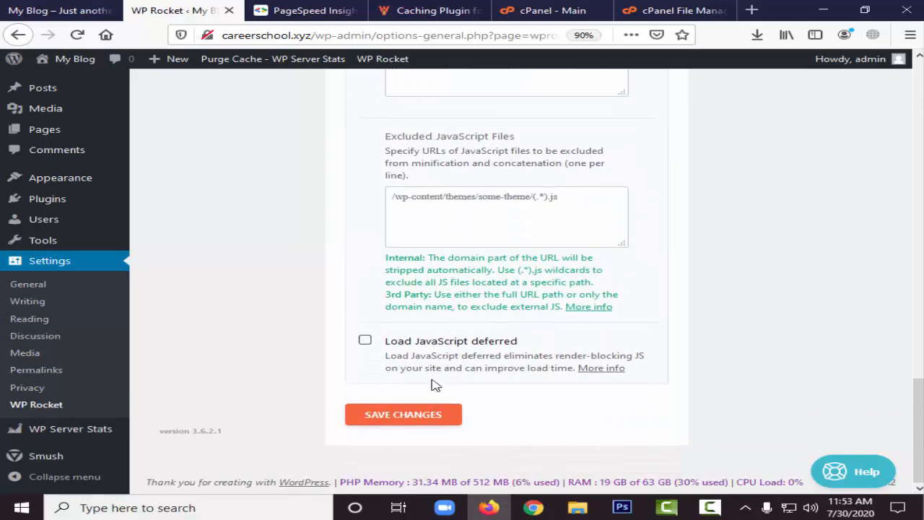
click(416, 426)
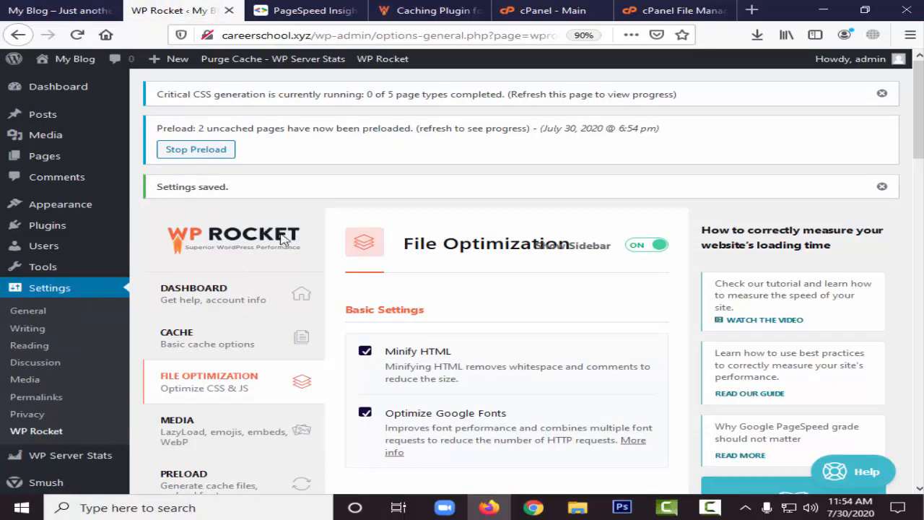
mouse_move(382, 58)
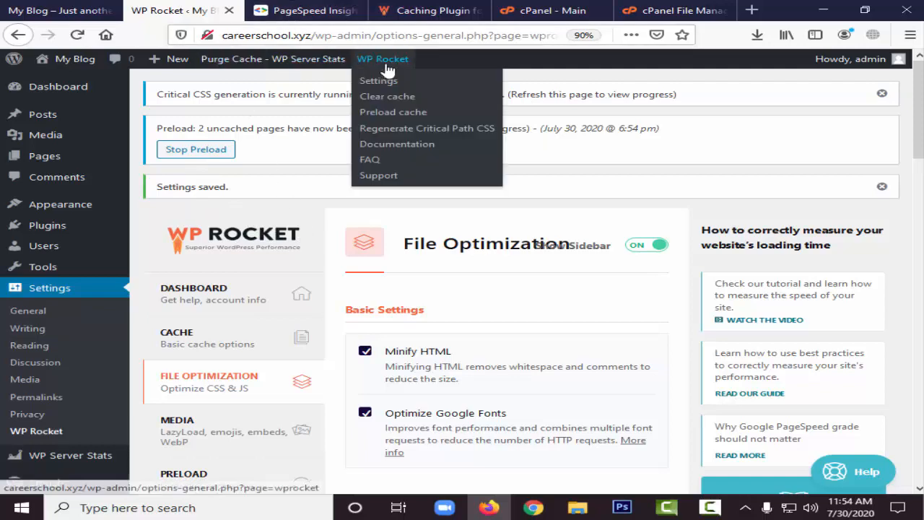
click(421, 101)
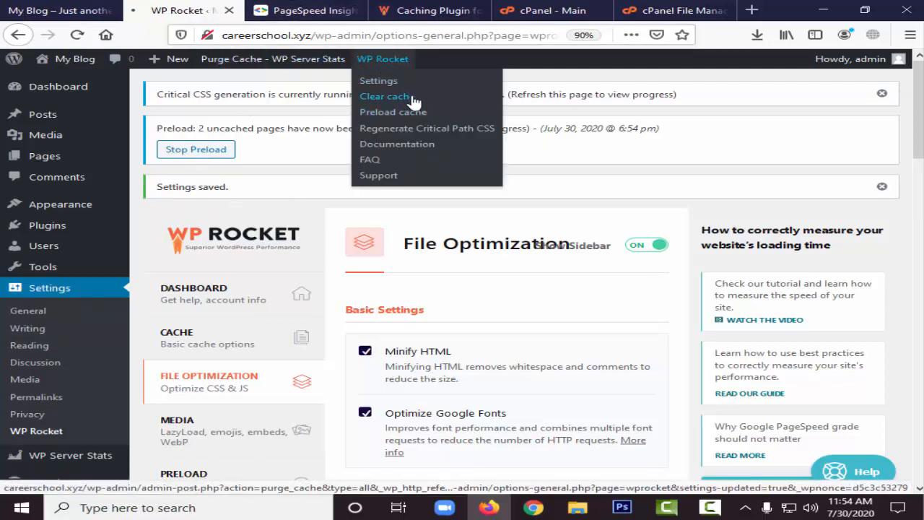
scroll(305, 299, down, 3)
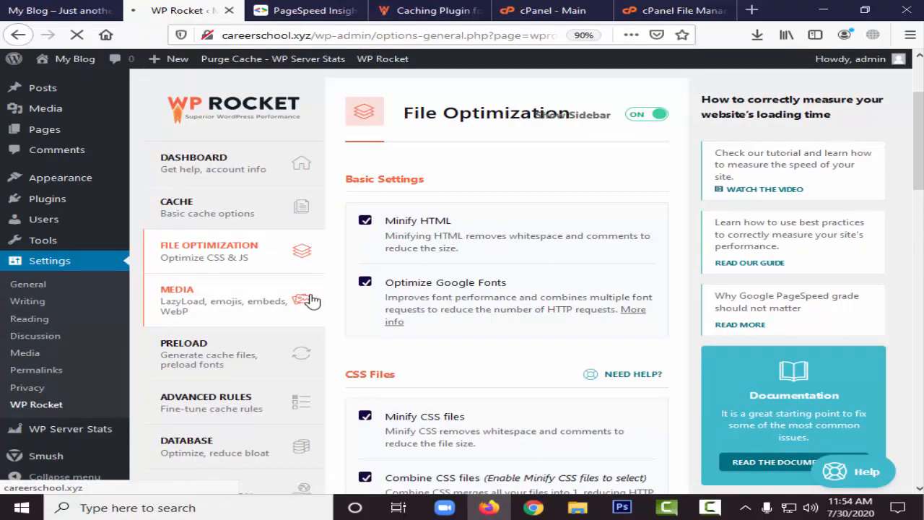
scroll(433, 292, down, 5)
scroll(433, 293, down, 5)
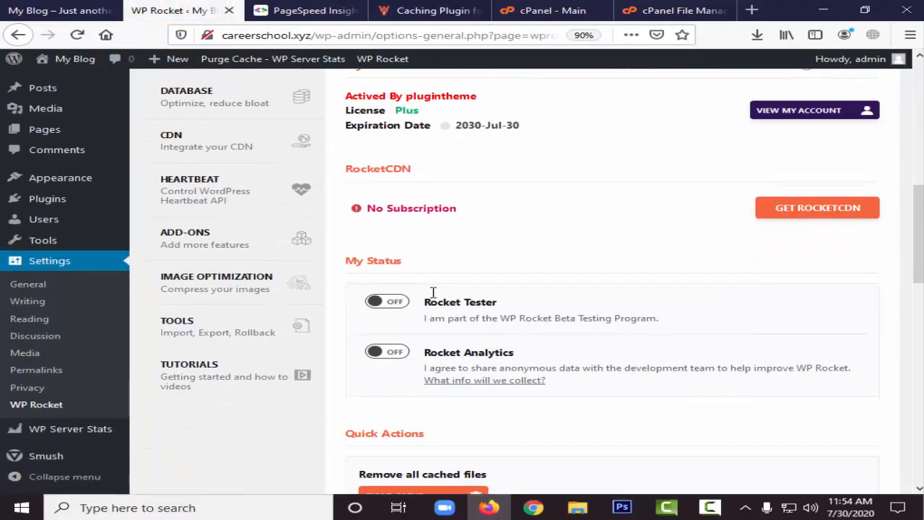
scroll(436, 296, up, 10)
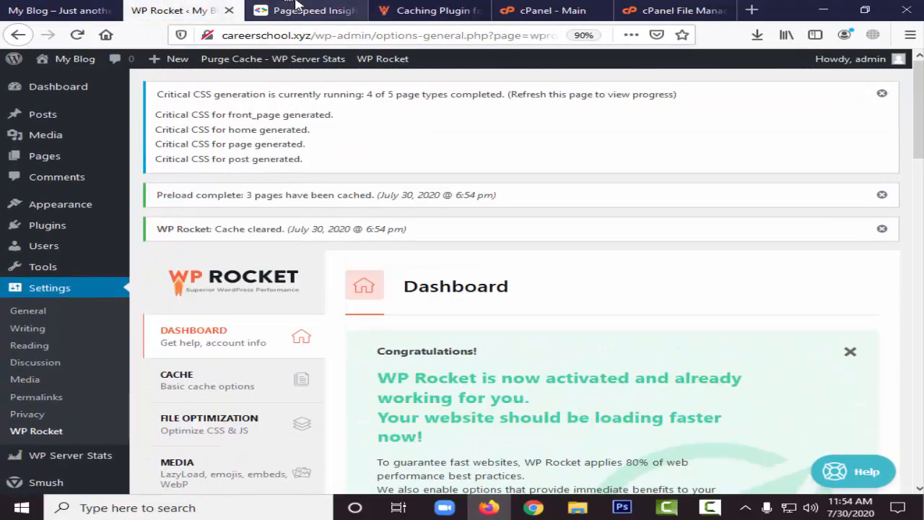
click(299, 10)
click(641, 135)
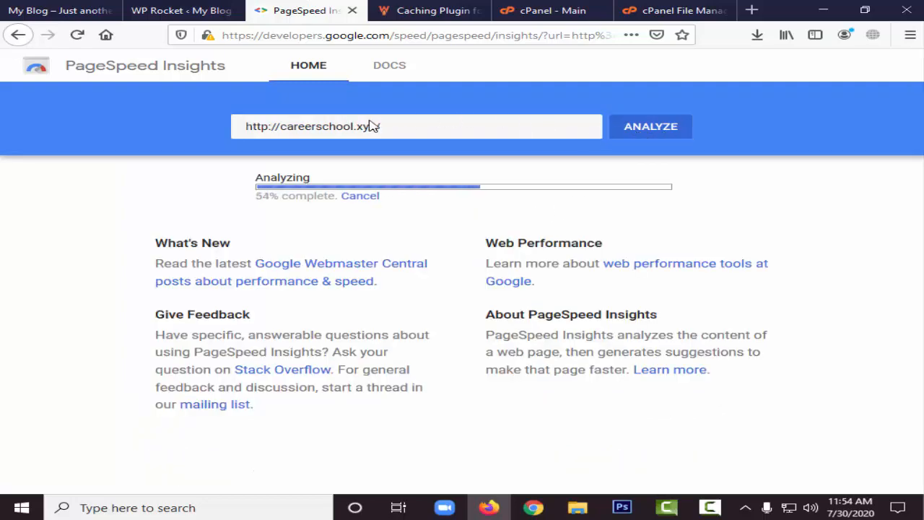
Step: Return to WP Rocket and look over its Dashboard page while the analysis runs
click(180, 10)
scroll(321, 241, down, 3)
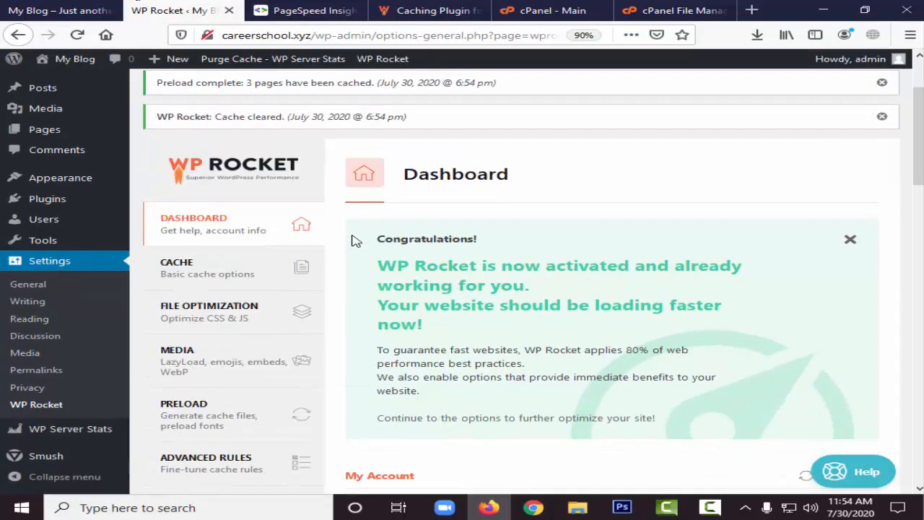
scroll(256, 264, down, 5)
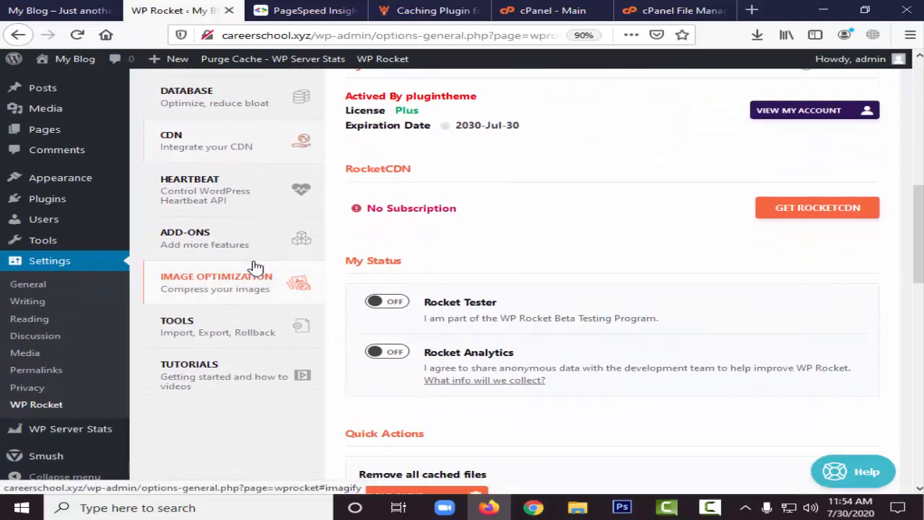
scroll(245, 309, down, 8)
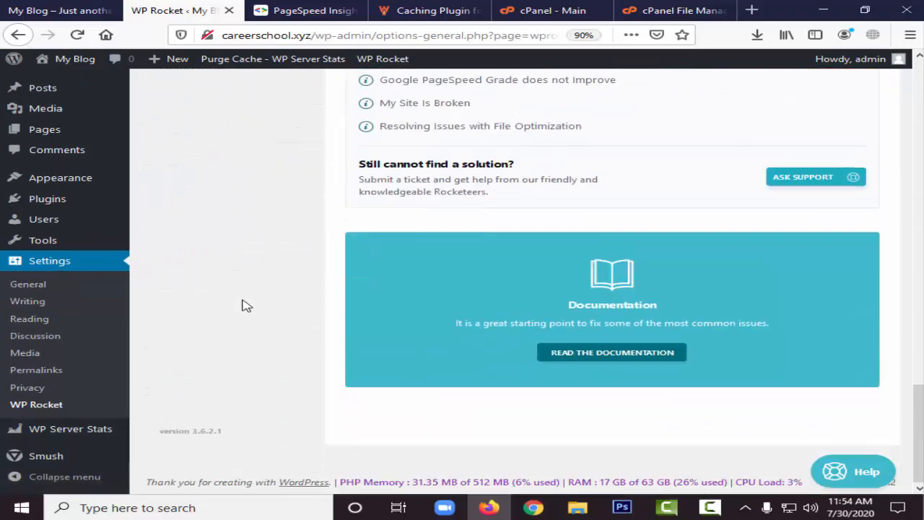
scroll(246, 306, up, 5)
scroll(246, 303, up, 10)
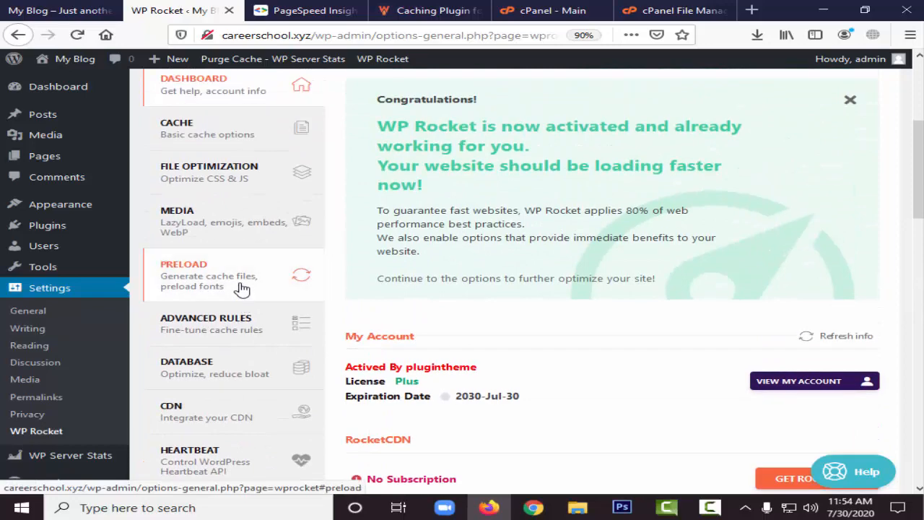
Step: Review WP Rocket's Preload settings for cache preloading, DNS prefetching and font preloading
scroll(238, 281, down, 3)
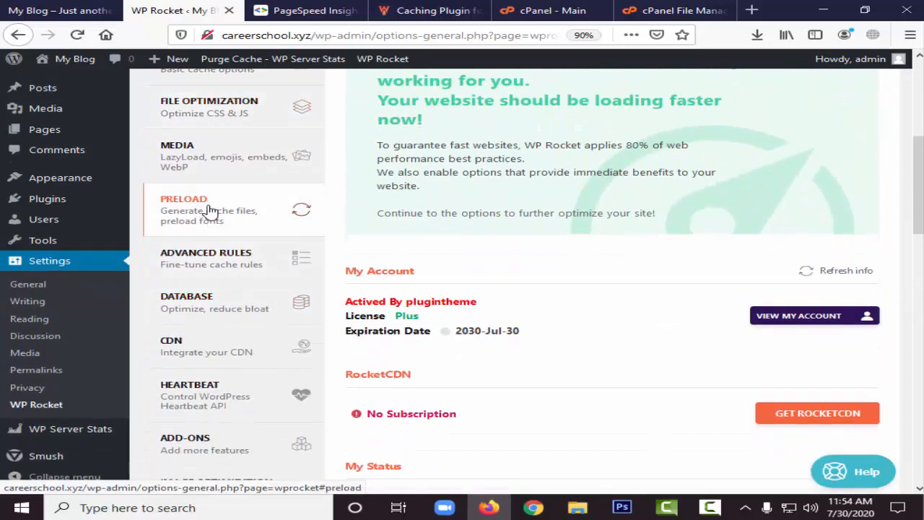
click(229, 213)
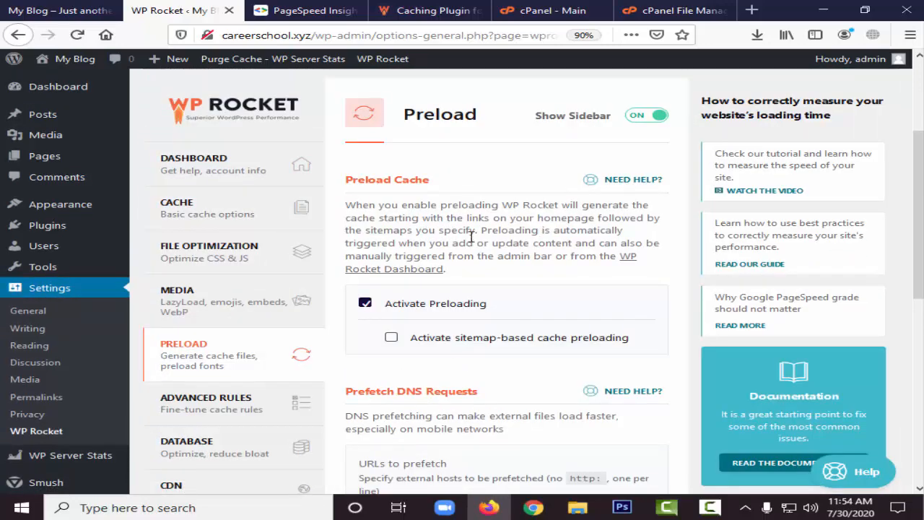
scroll(480, 246, down, 9)
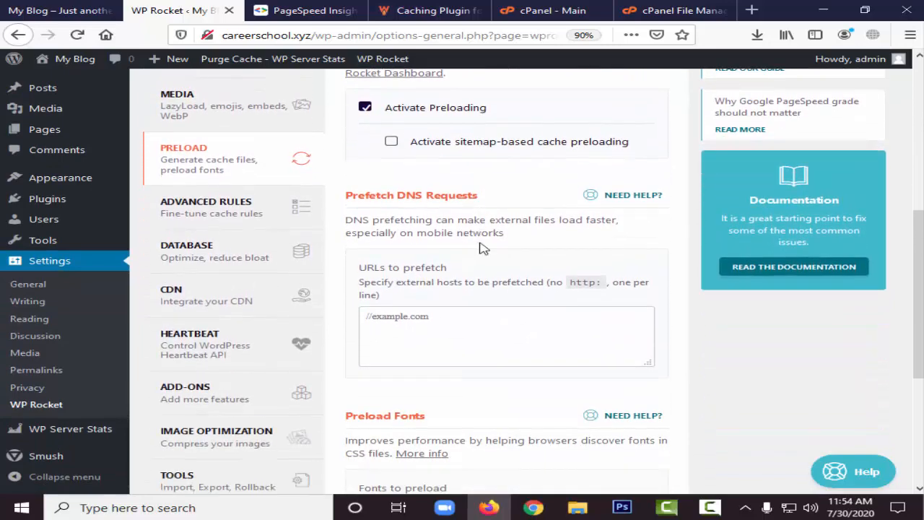
scroll(480, 245, down, 2)
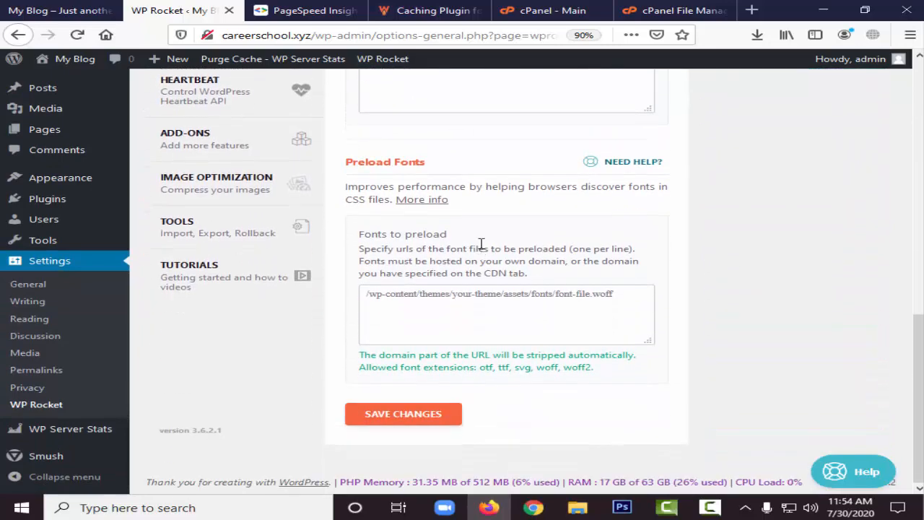
scroll(481, 245, up, 4)
scroll(480, 243, up, 2)
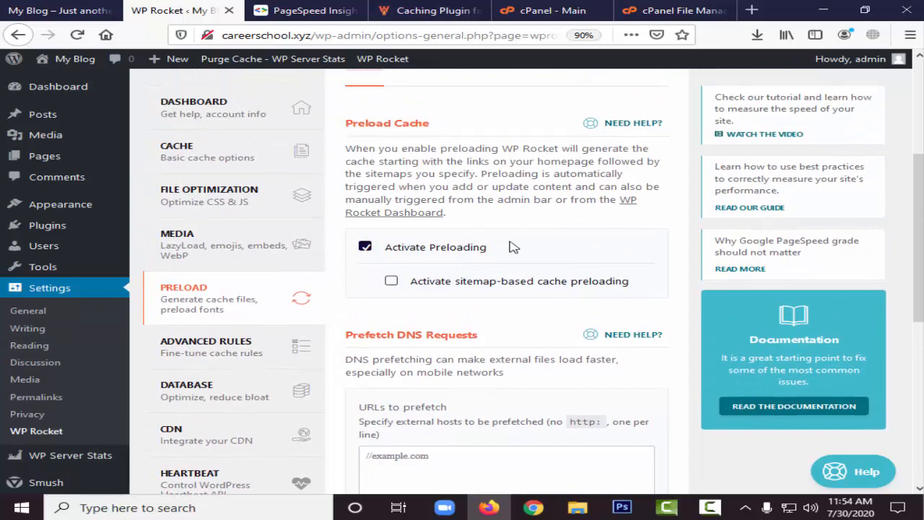
scroll(511, 247, up, 4)
scroll(221, 288, down, 1)
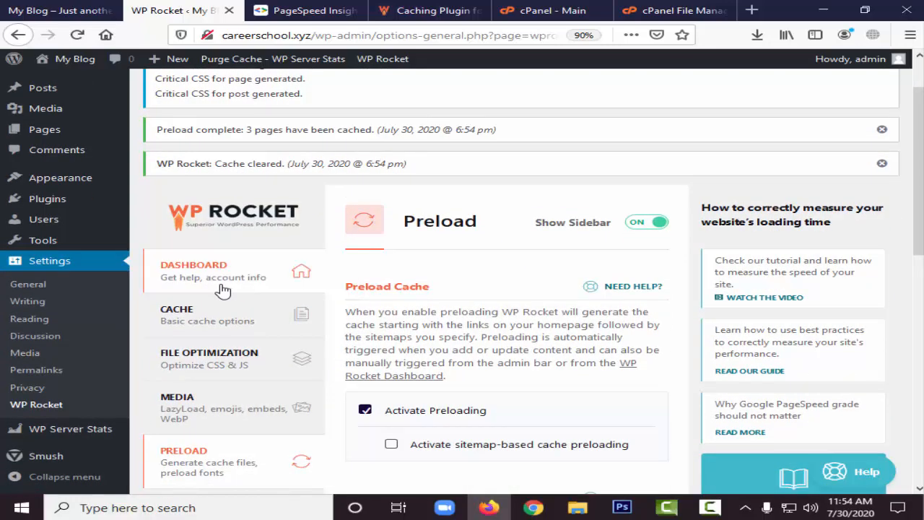
Step: Examine the Quick Actions, Getting Started and Frequently Asked Questions sections of WP Rocket's Dashboard
click(221, 288)
scroll(264, 277, down, 10)
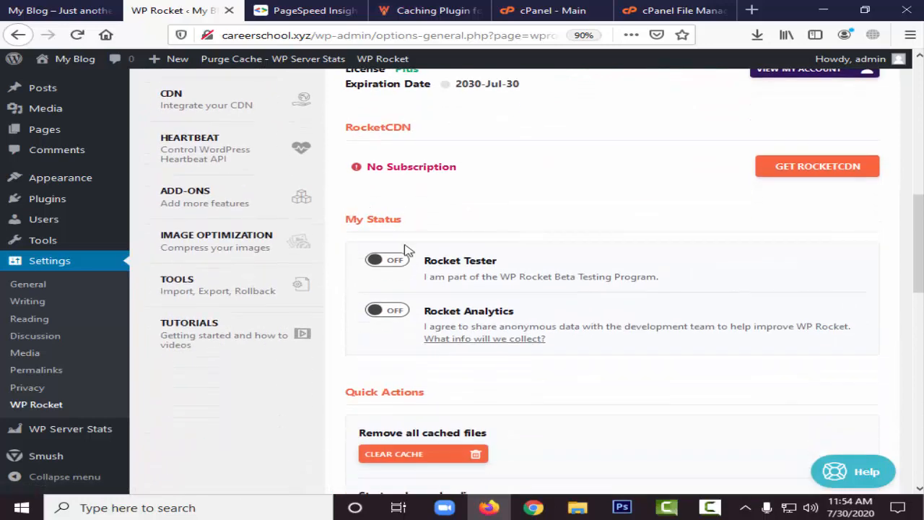
scroll(406, 245, down, 1)
scroll(408, 250, up, 2)
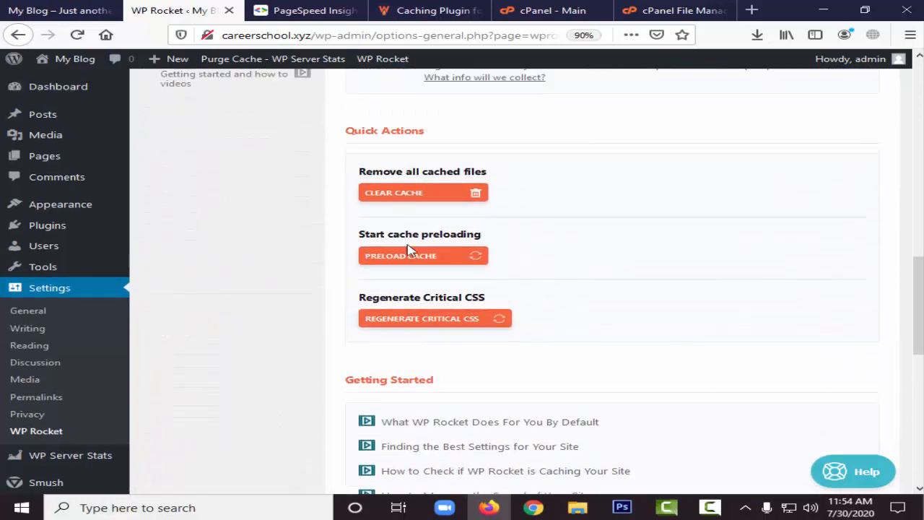
scroll(429, 252, down, 7)
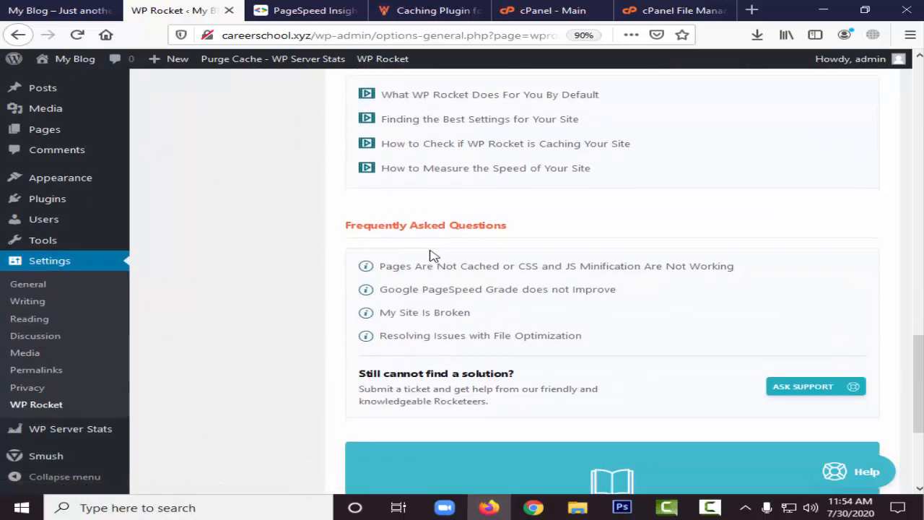
scroll(429, 260, down, 1)
scroll(423, 288, up, 15)
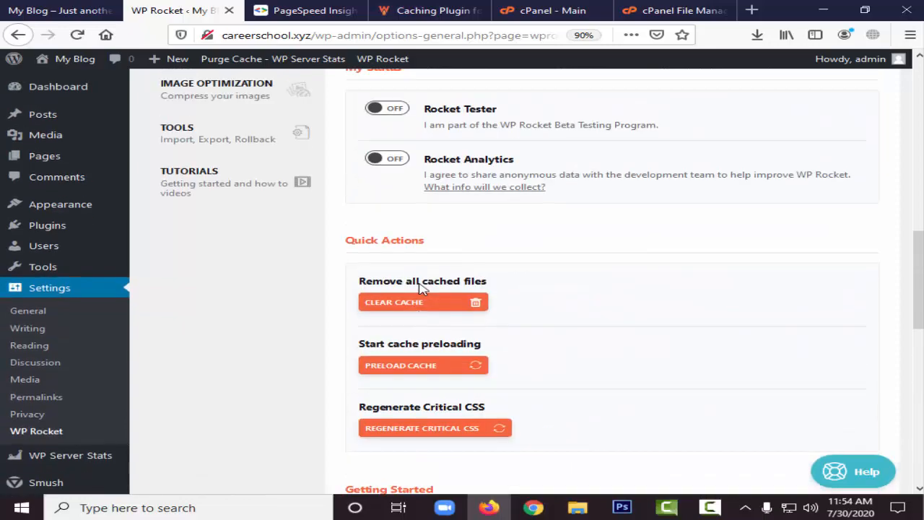
Step: Review WP Rocket's Cache settings for mobile caching, logged-in user caching and cache lifespan
scroll(242, 256, up, 3)
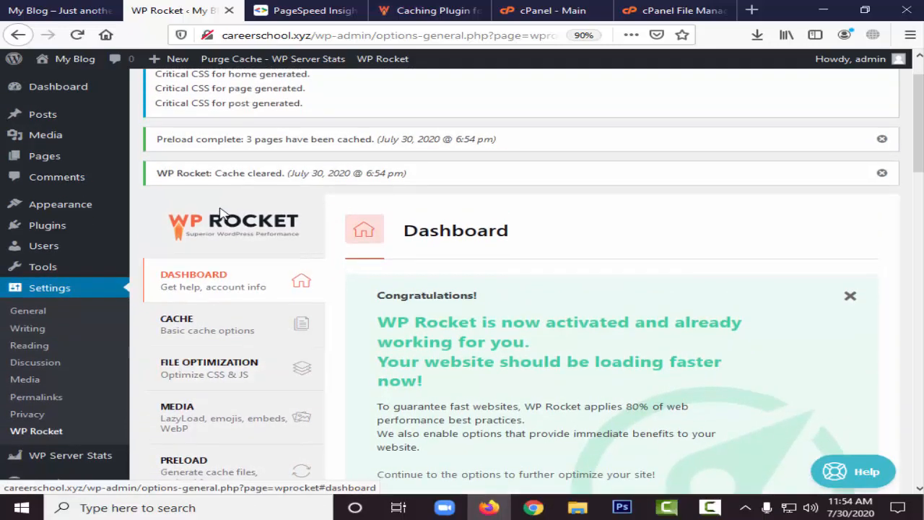
click(231, 324)
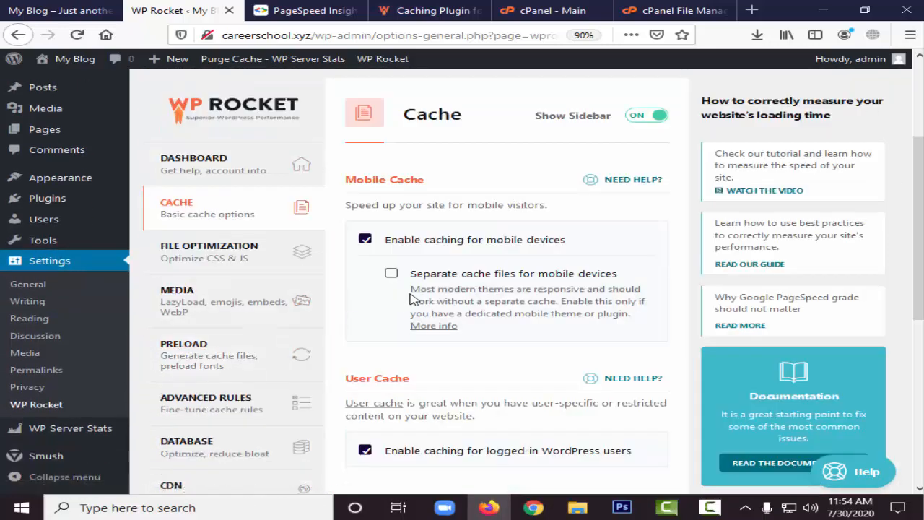
scroll(526, 248, down, 2)
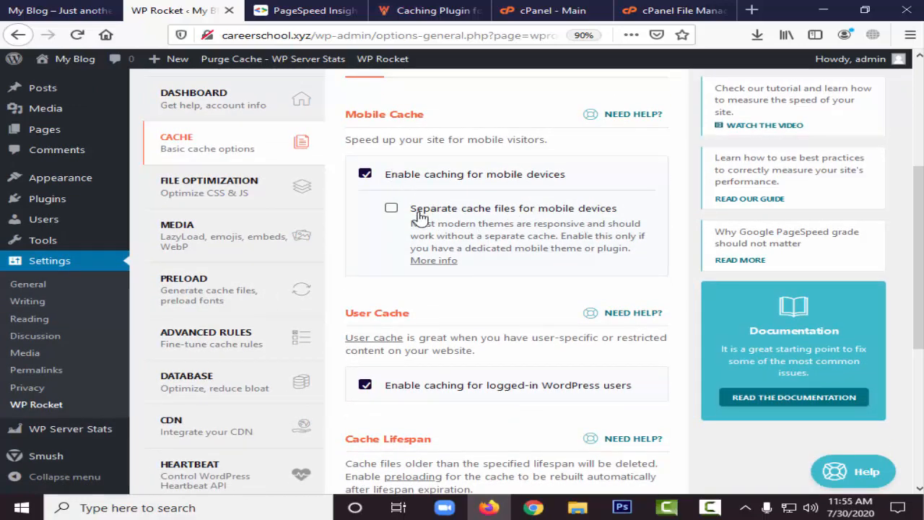
scroll(420, 217, down, 3)
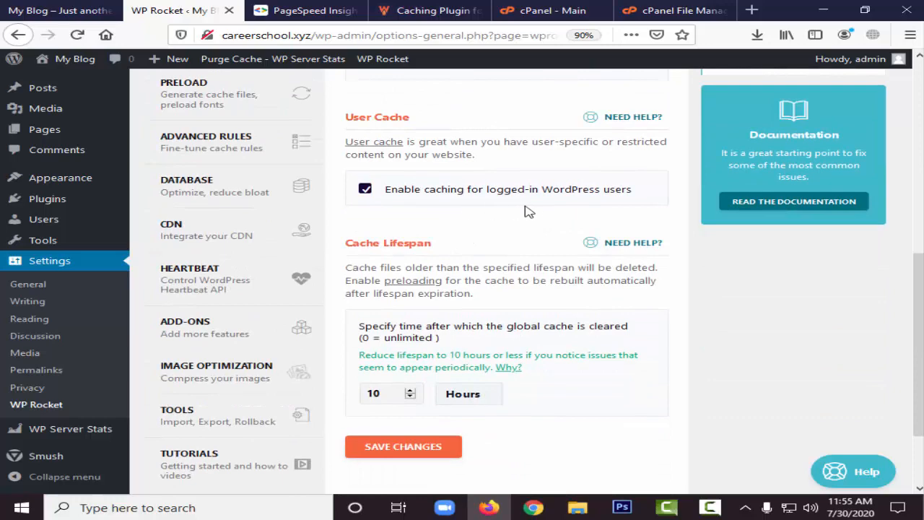
scroll(557, 220, down, 2)
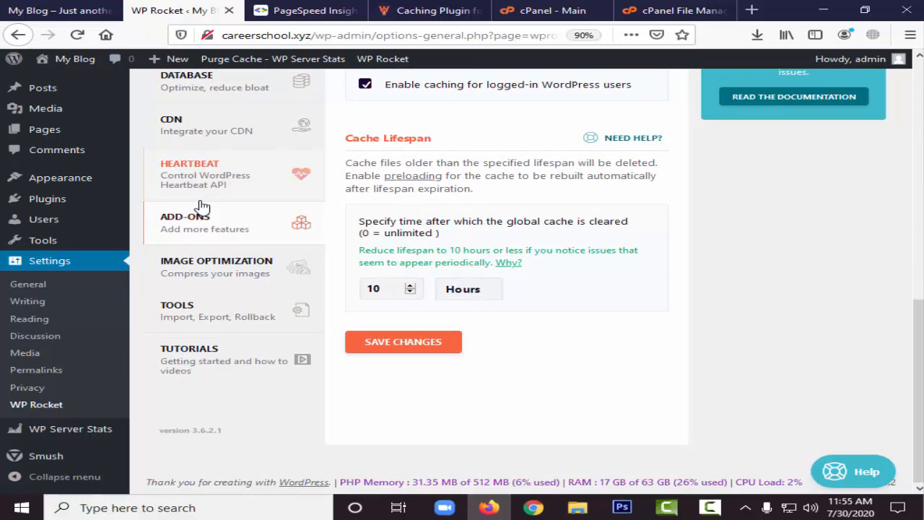
Step: Look through WP Rocket's File Optimization settings, covering the basic, CSS and JavaScript file options
scroll(217, 210, up, 5)
click(238, 222)
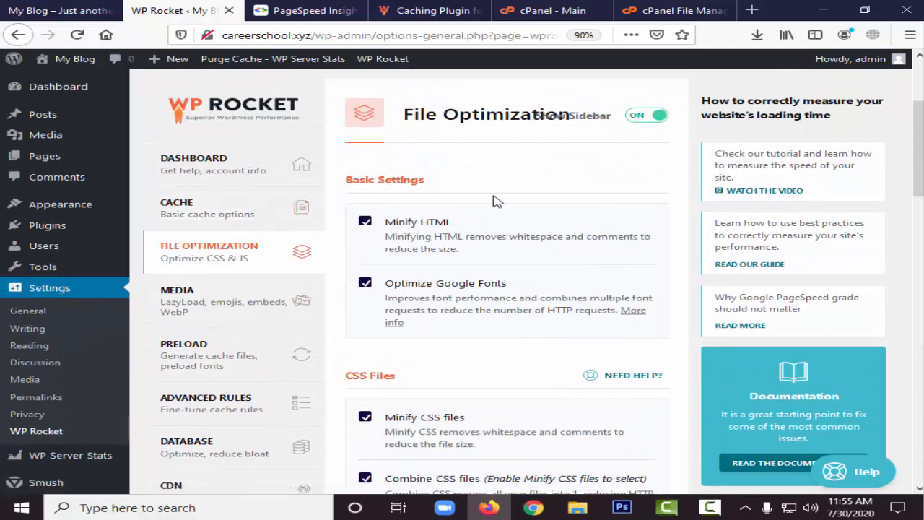
scroll(497, 206, down, 1)
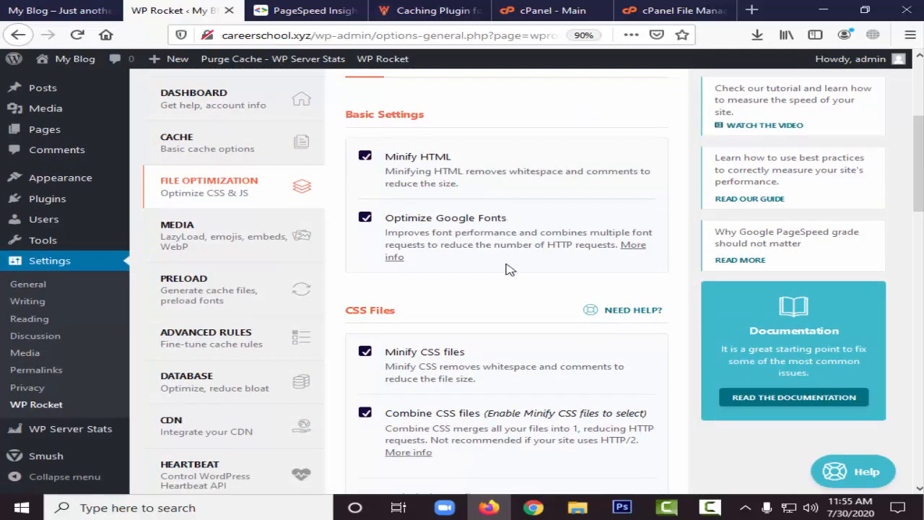
scroll(510, 269, down, 3)
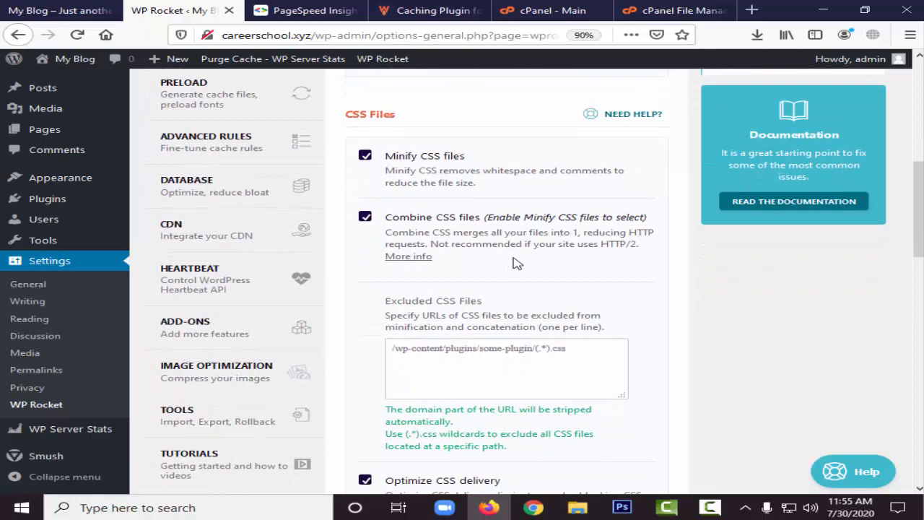
scroll(517, 264, down, 4)
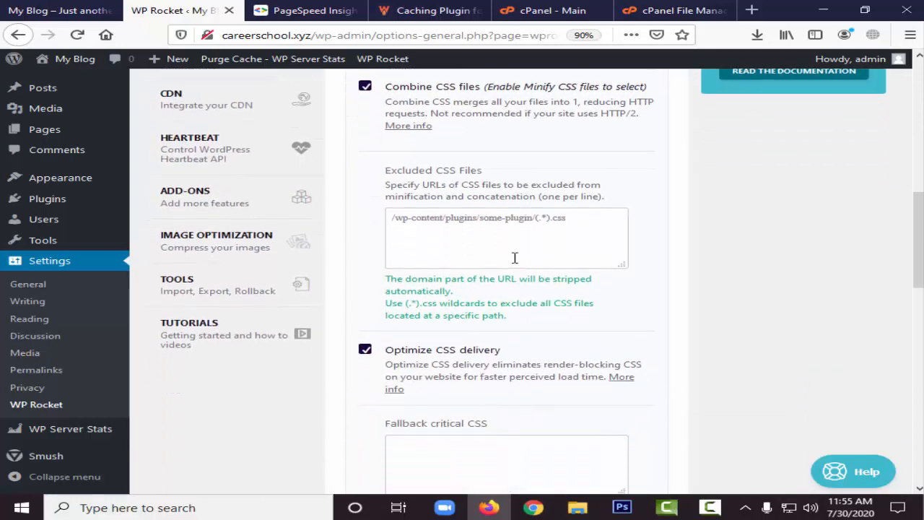
scroll(433, 268, down, 4)
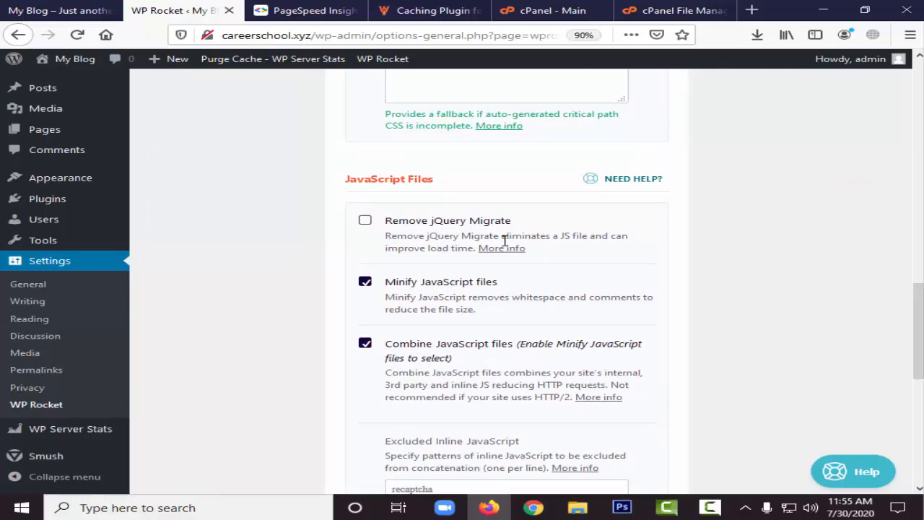
scroll(504, 240, down, 7)
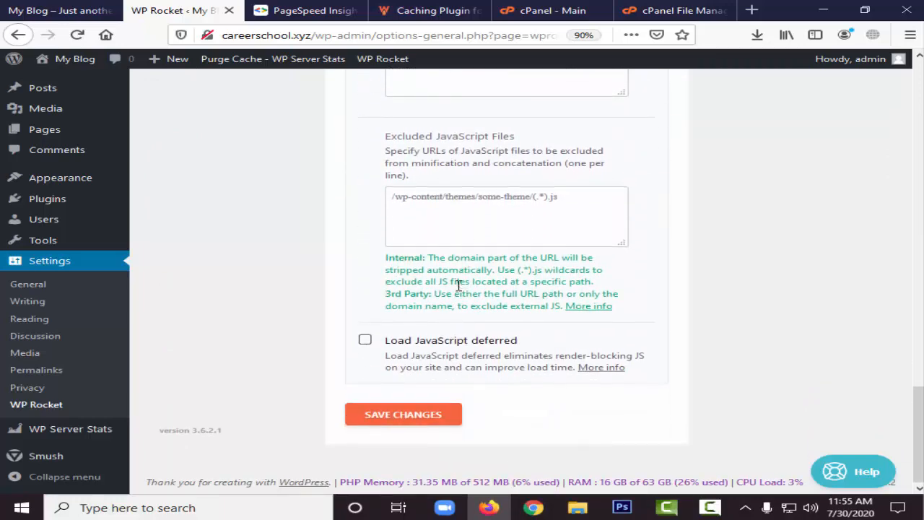
scroll(310, 275, up, 10)
click(285, 9)
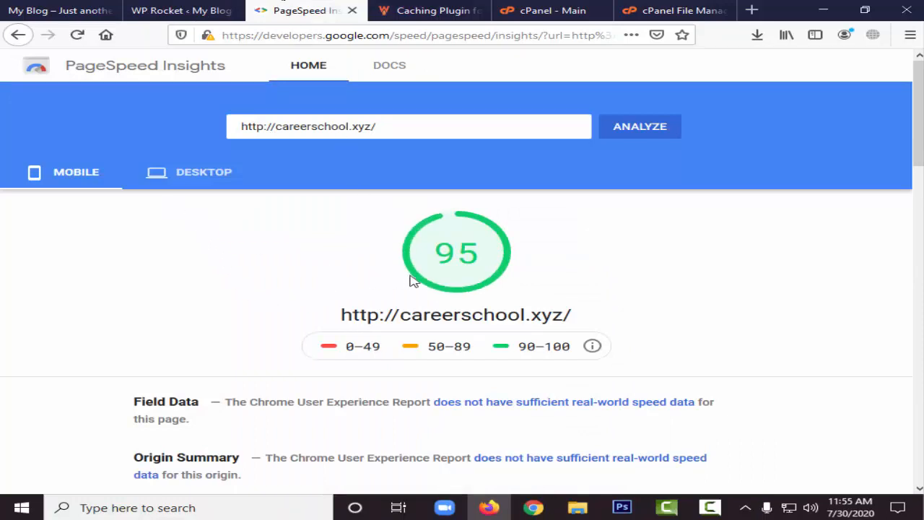
click(208, 183)
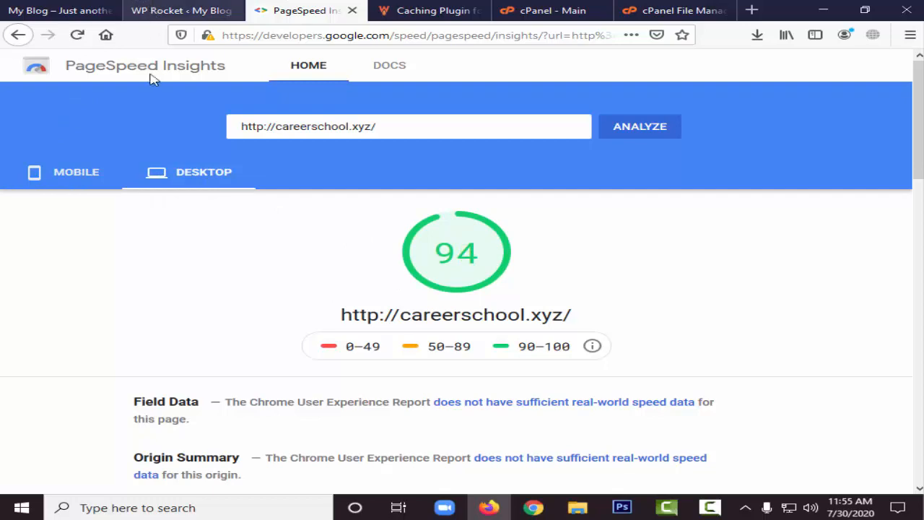
click(640, 136)
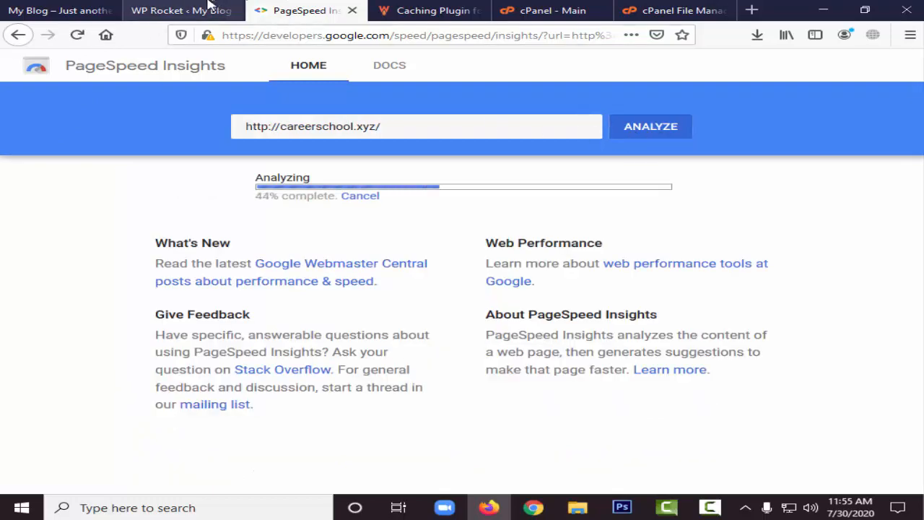
Step: Return to WP Rocket and review its Media settings for LazyLoad, emoji, embeds and WebP compatibility
click(181, 10)
scroll(375, 289, up, 2)
scroll(233, 272, up, 5)
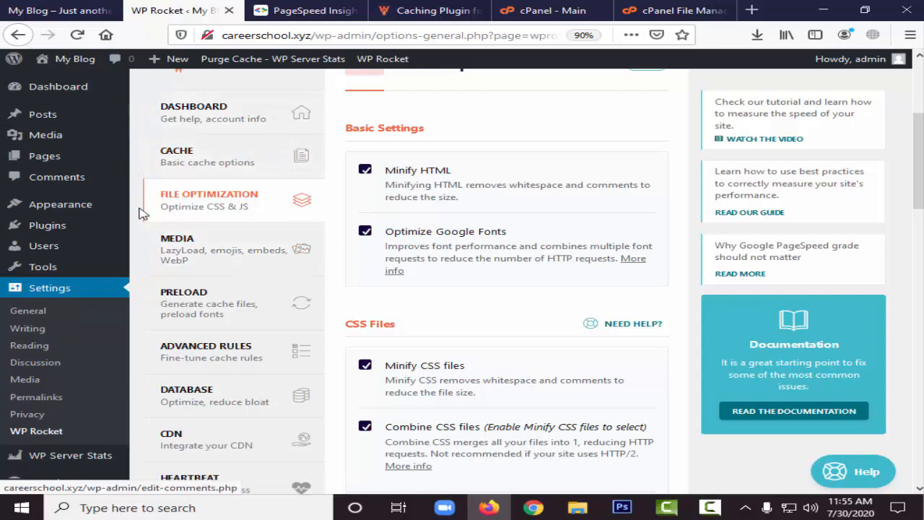
click(221, 262)
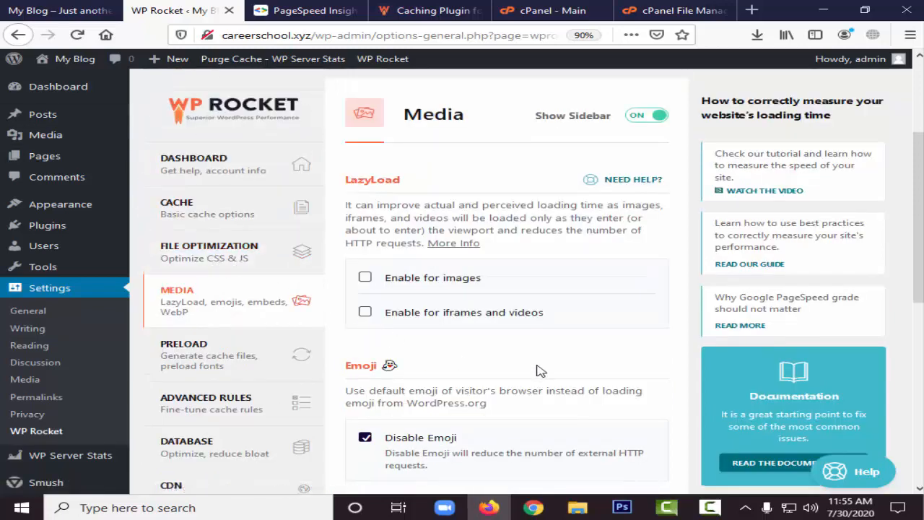
scroll(439, 324, down, 3)
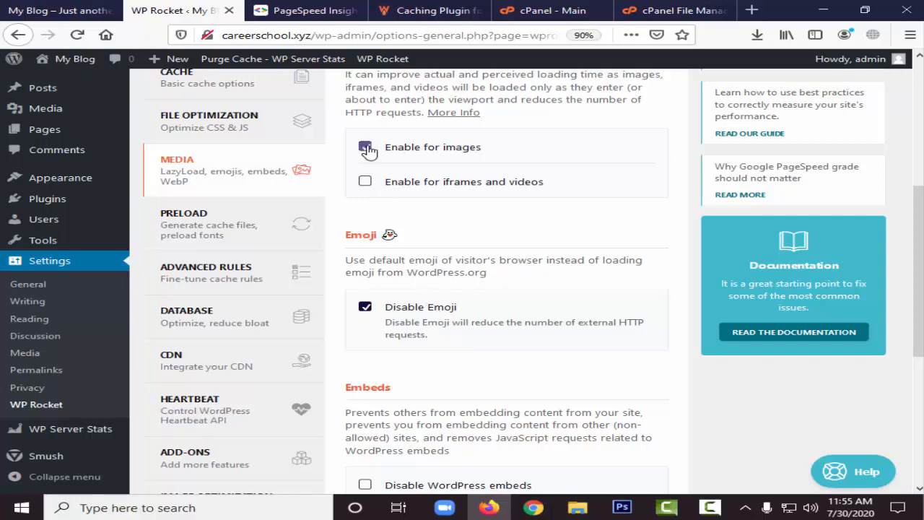
scroll(375, 168, down, 3)
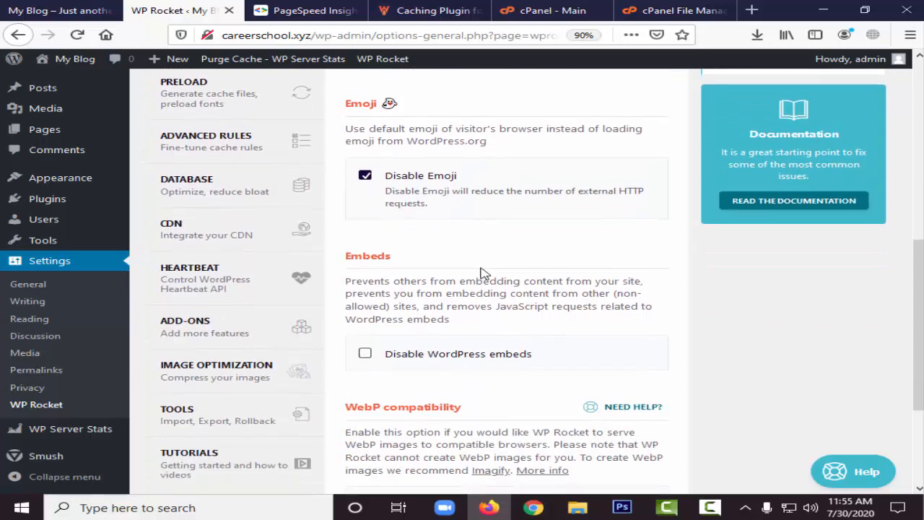
scroll(484, 274, down, 3)
scroll(484, 274, down, 1)
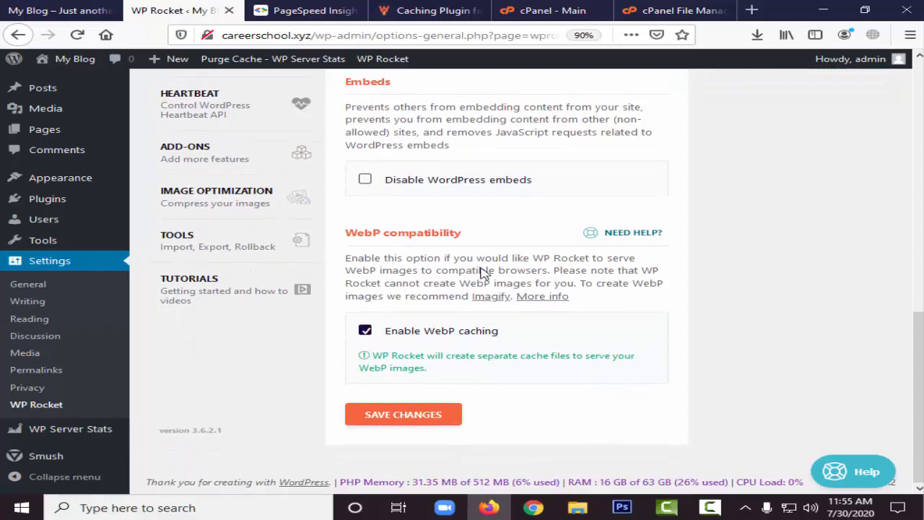
scroll(472, 286, up, 13)
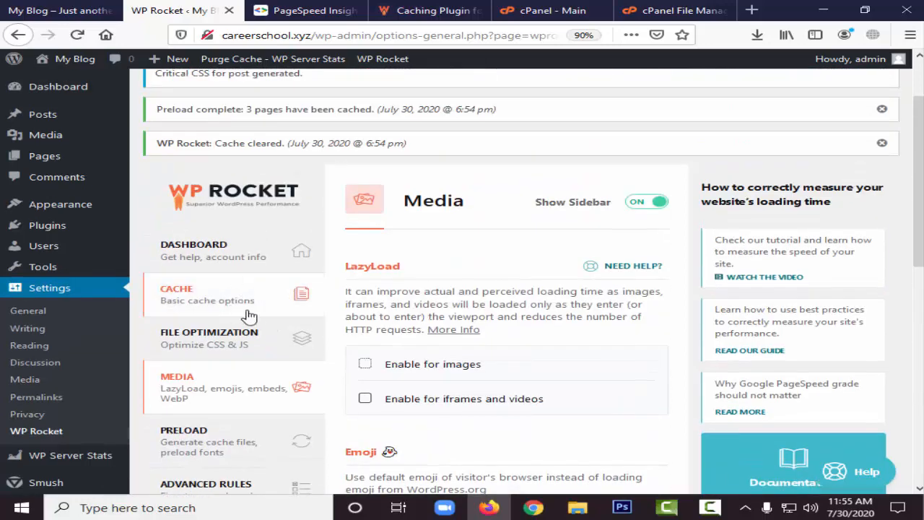
Step: Go over WP Rocket's Preload settings for cache preloading, DNS prefetch requests and font preloading
scroll(253, 318, down, 2)
scroll(252, 318, down, 1)
click(208, 320)
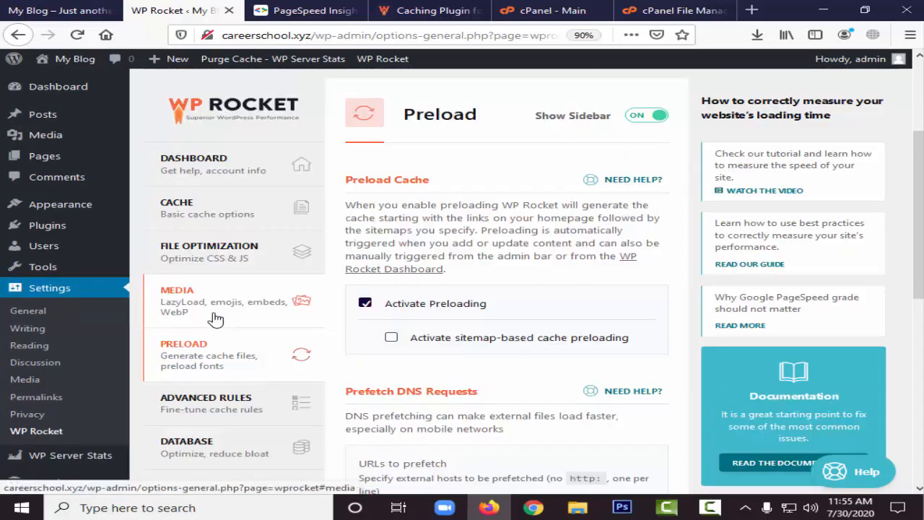
scroll(462, 289, down, 3)
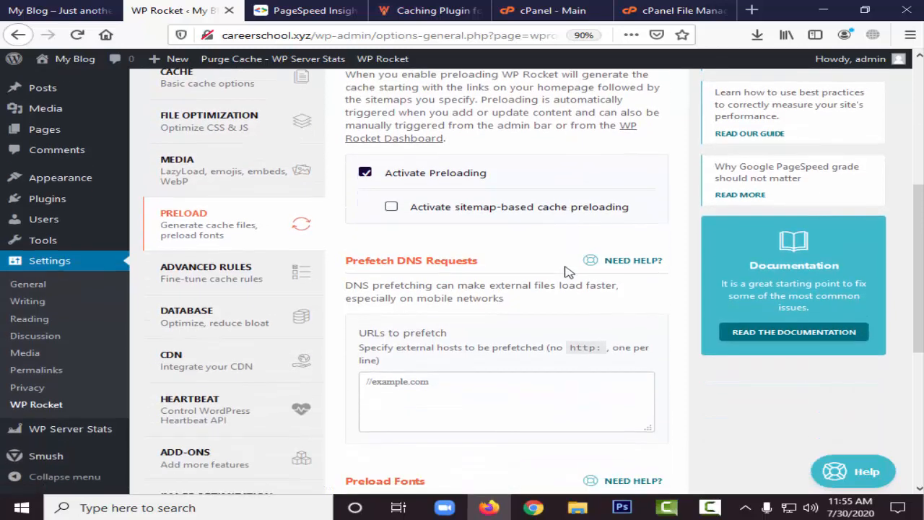
scroll(567, 271, down, 4)
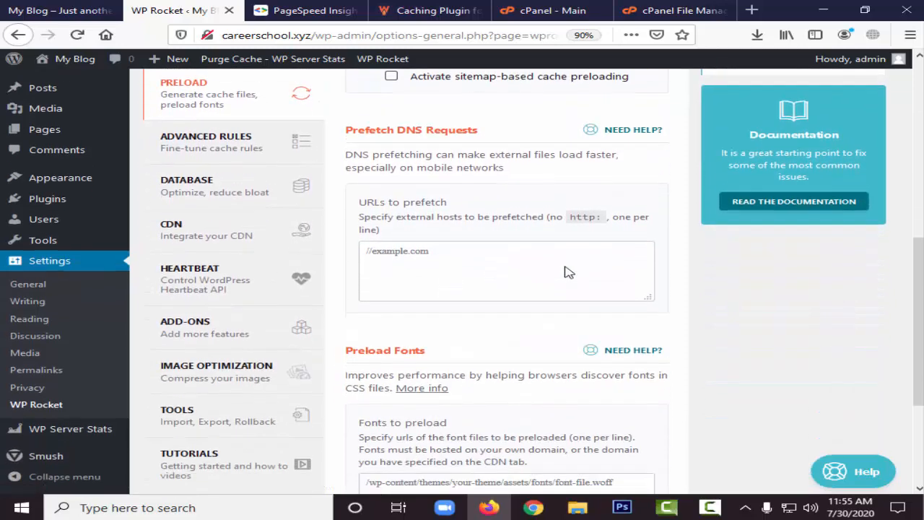
scroll(567, 269, down, 3)
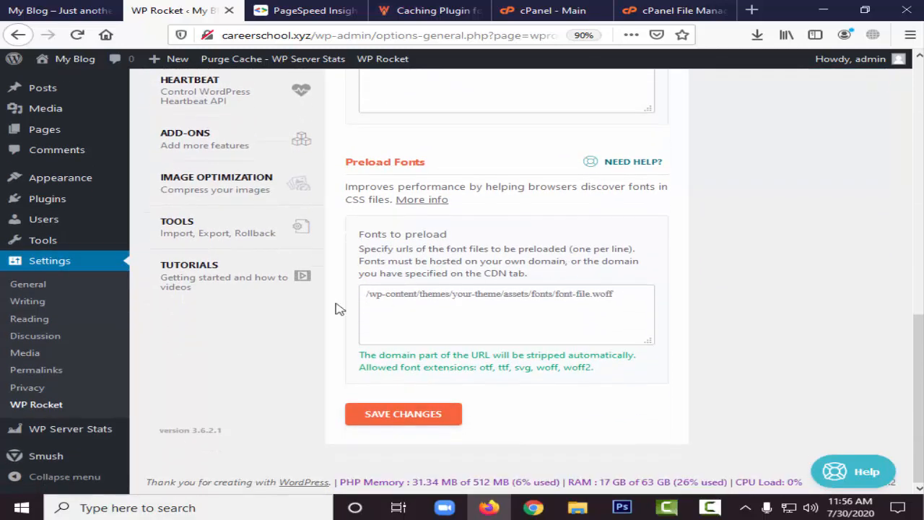
Step: Review WP Rocket's Advanced Rules settings, from never-cached URLs and cookies down to cache query strings
scroll(217, 303, up, 6)
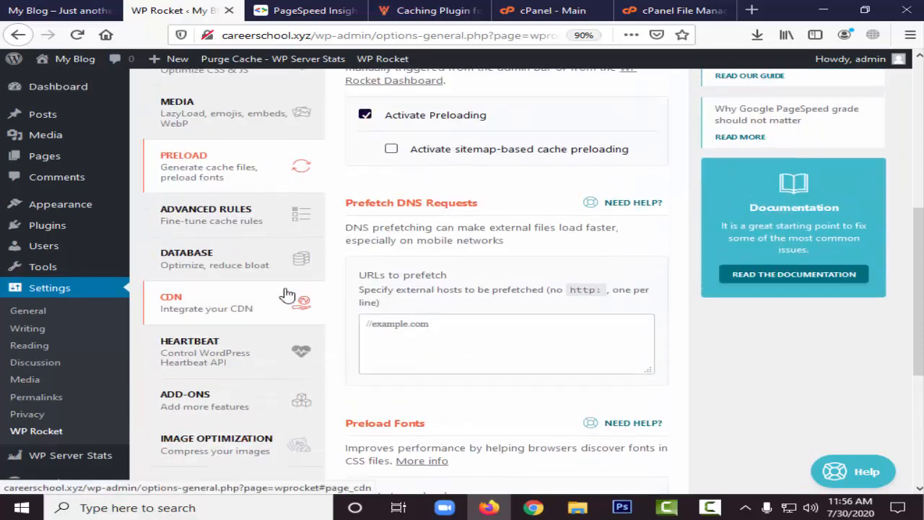
click(217, 227)
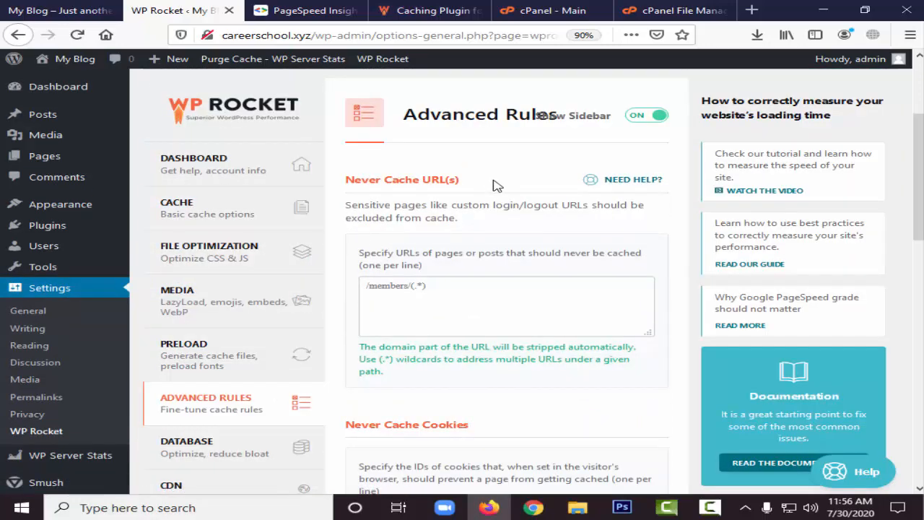
scroll(499, 187, down, 5)
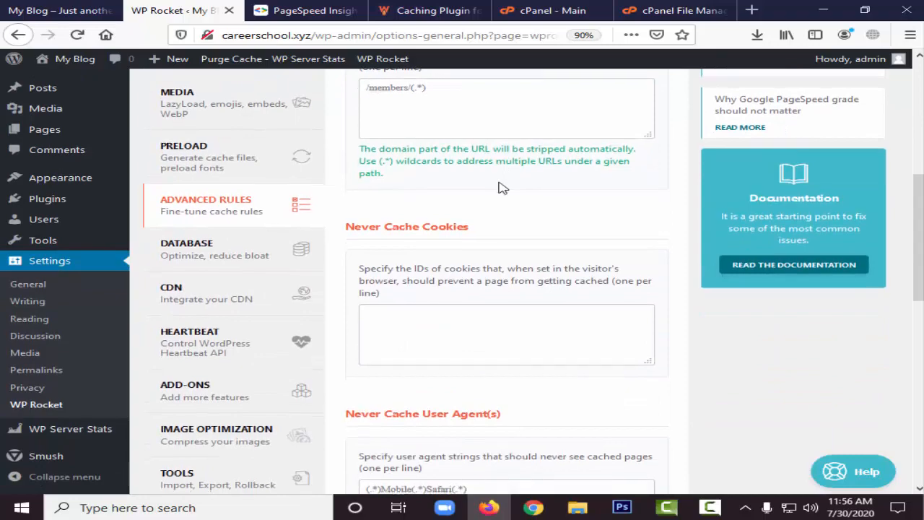
scroll(503, 187, down, 3)
scroll(503, 188, down, 3)
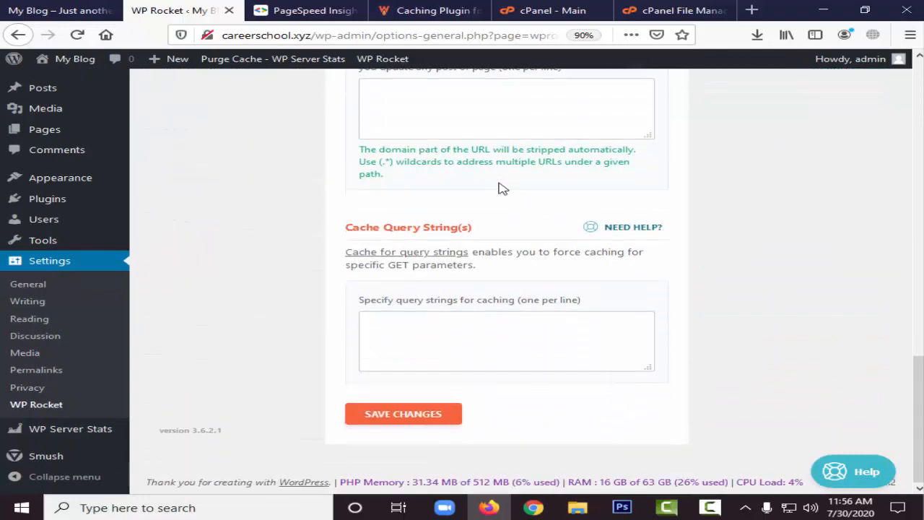
scroll(433, 231, up, 10)
scroll(274, 296, down, 4)
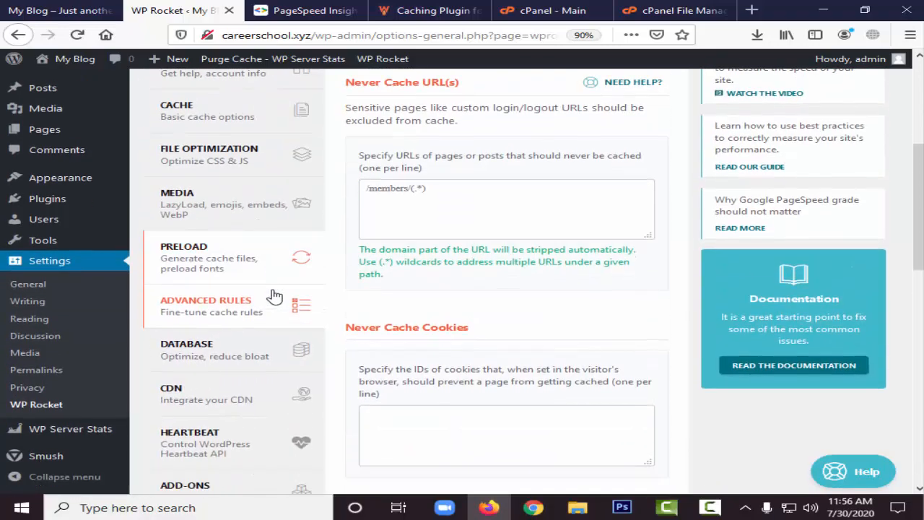
Step: Look over WP Rocket's Database settings for post, comments and transients cleanup
click(211, 179)
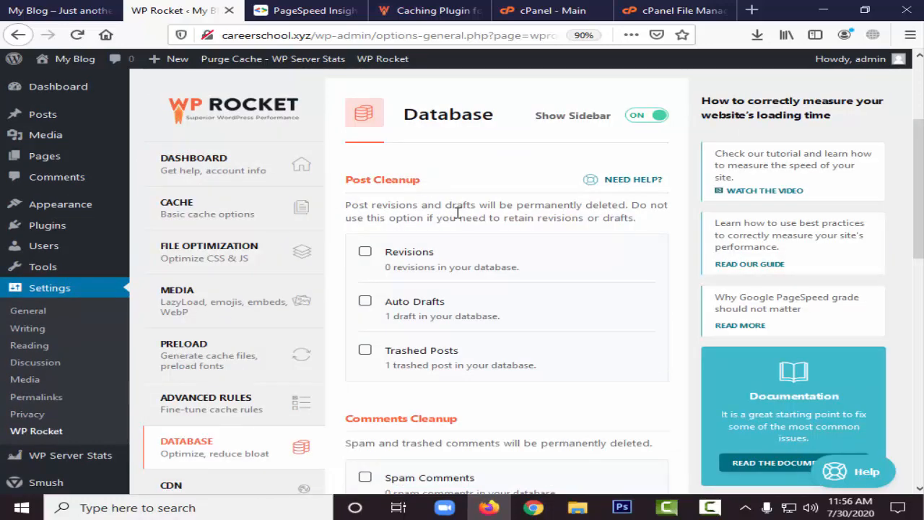
scroll(299, 288, down, 4)
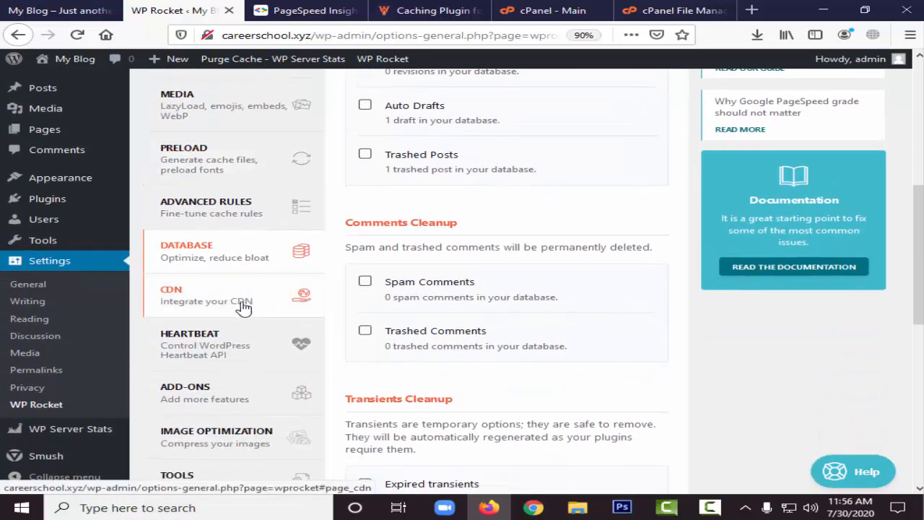
scroll(262, 313, down, 2)
click(323, 13)
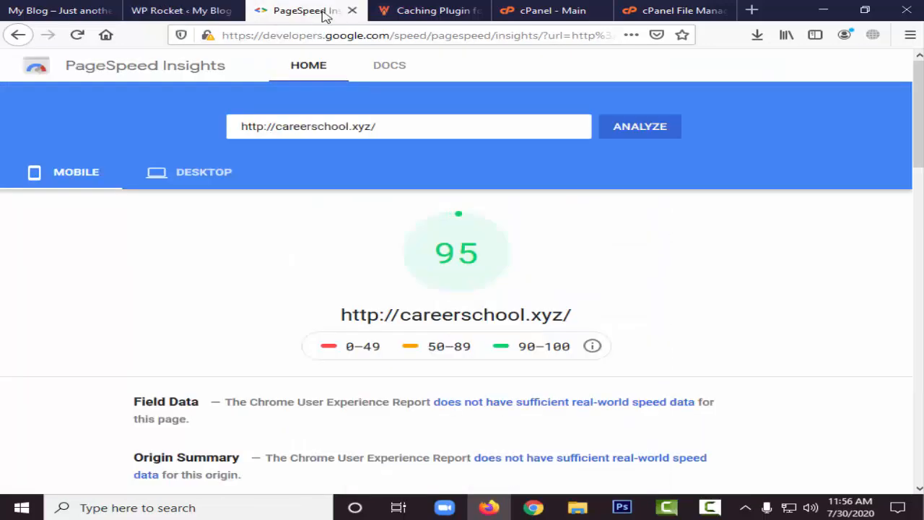
click(183, 176)
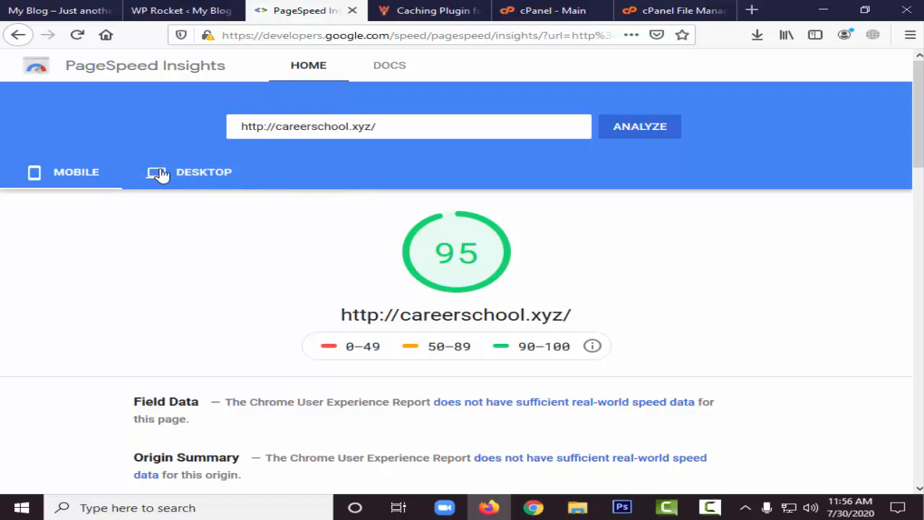
Step: View the blog's front page, and return to the Database settings in WP Rocket
click(96, 8)
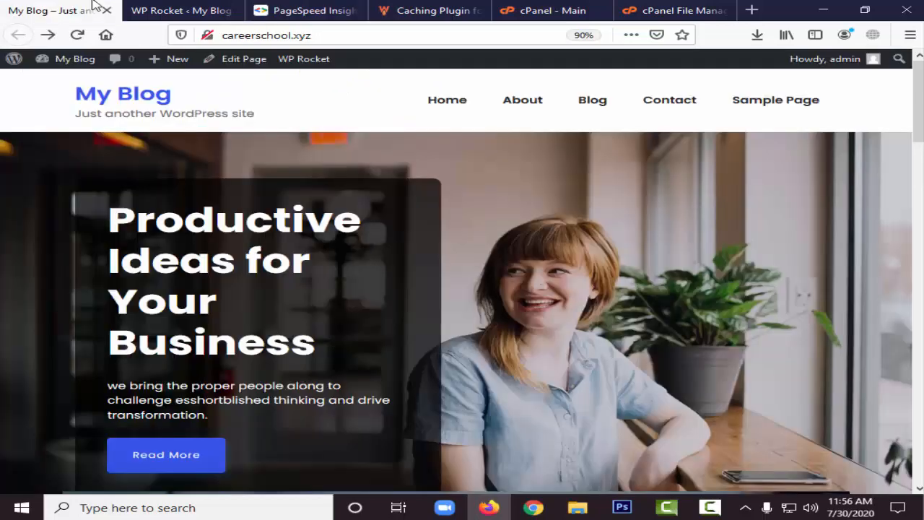
click(165, 9)
scroll(247, 227, up, 10)
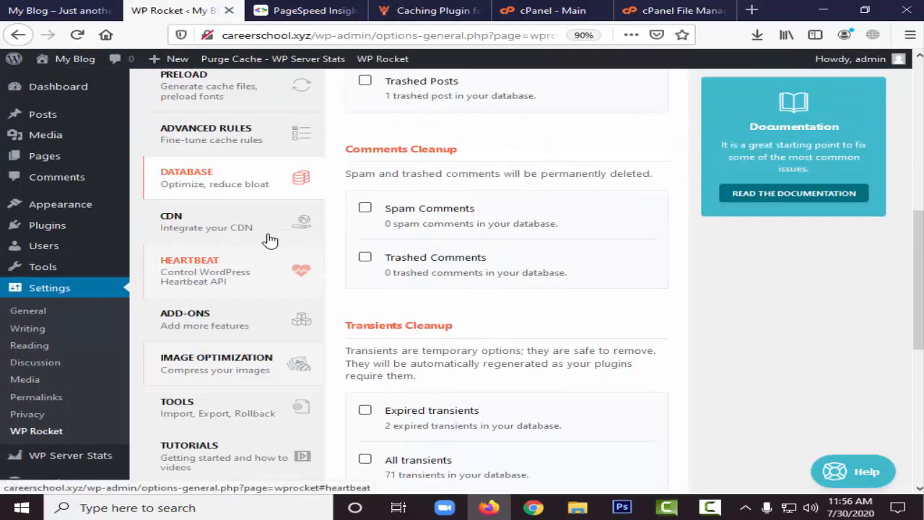
Step: Open WP Rocket's File Optimization settings and review the basic and CSS file options, down to Optimize CSS delivery
scroll(238, 280, up, 3)
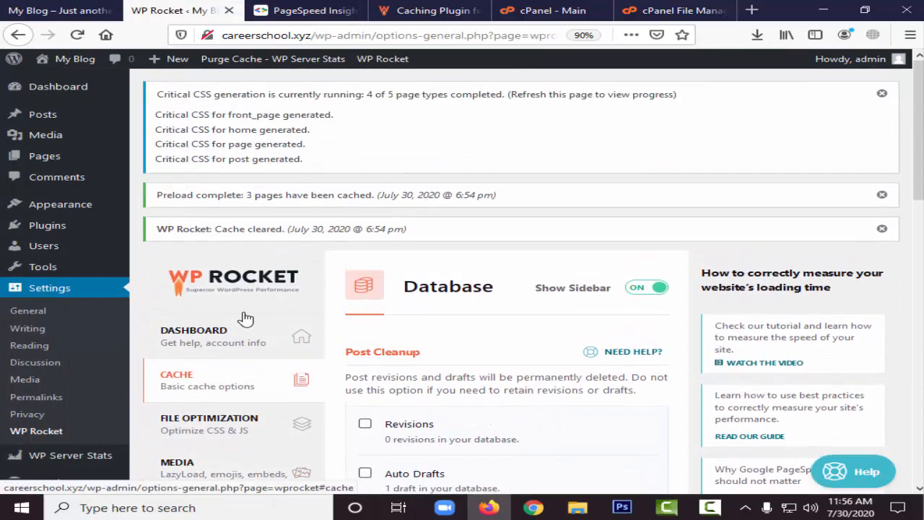
scroll(258, 301, down, 1)
scroll(257, 301, down, 3)
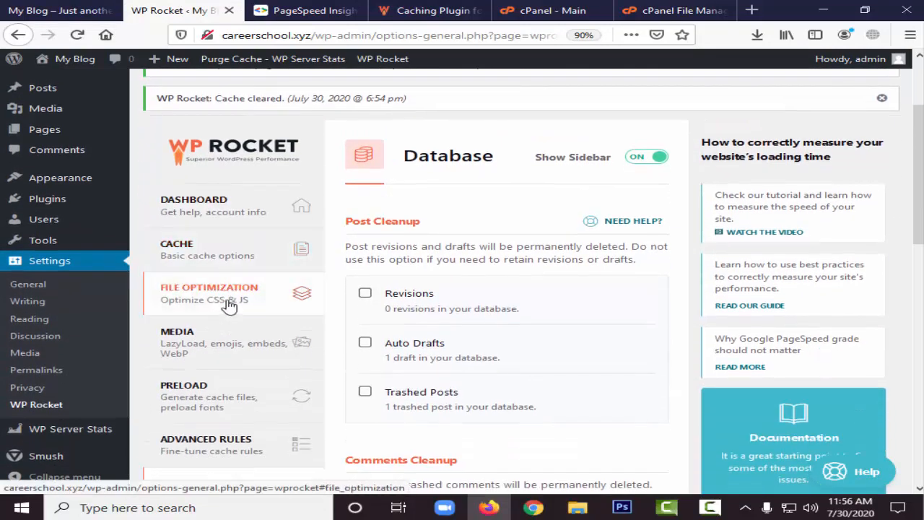
click(228, 303)
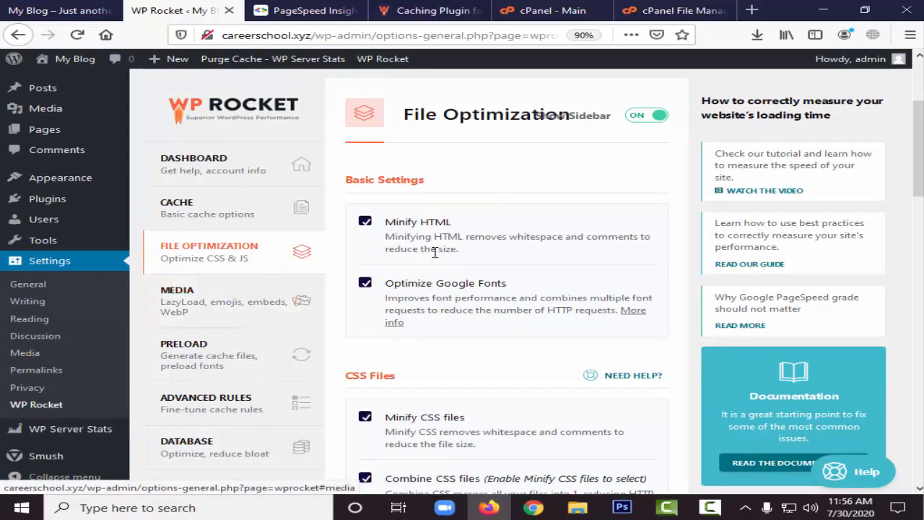
scroll(381, 247, up, 2)
scroll(390, 264, down, 4)
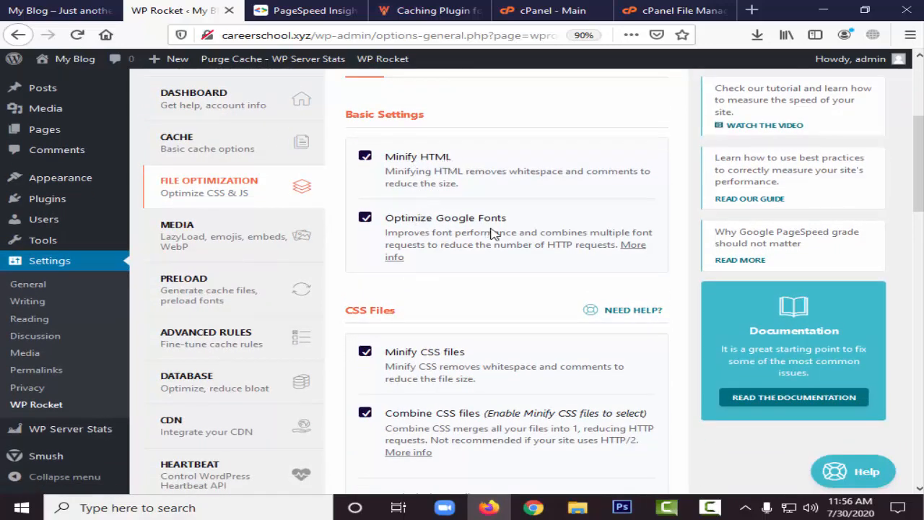
scroll(493, 233, down, 4)
scroll(396, 267, down, 6)
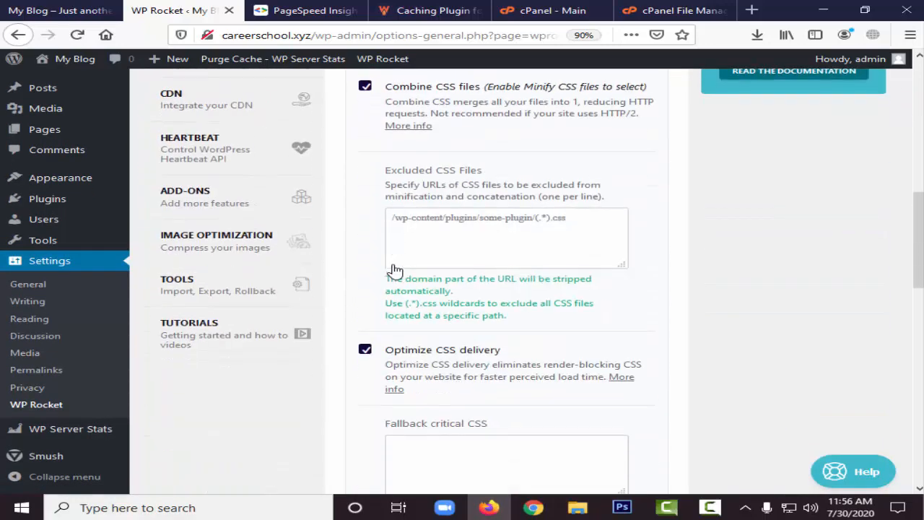
scroll(444, 310, down, 1)
scroll(462, 329, up, 3)
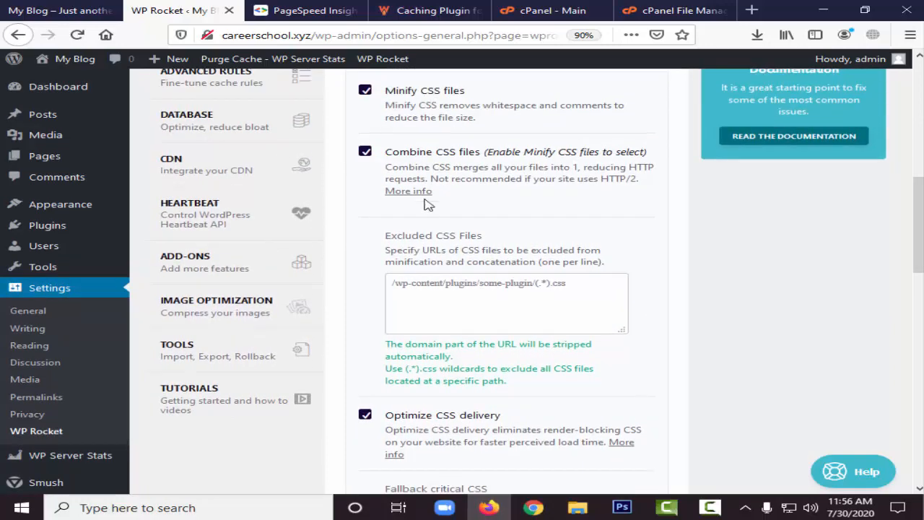
scroll(404, 159, up, 2)
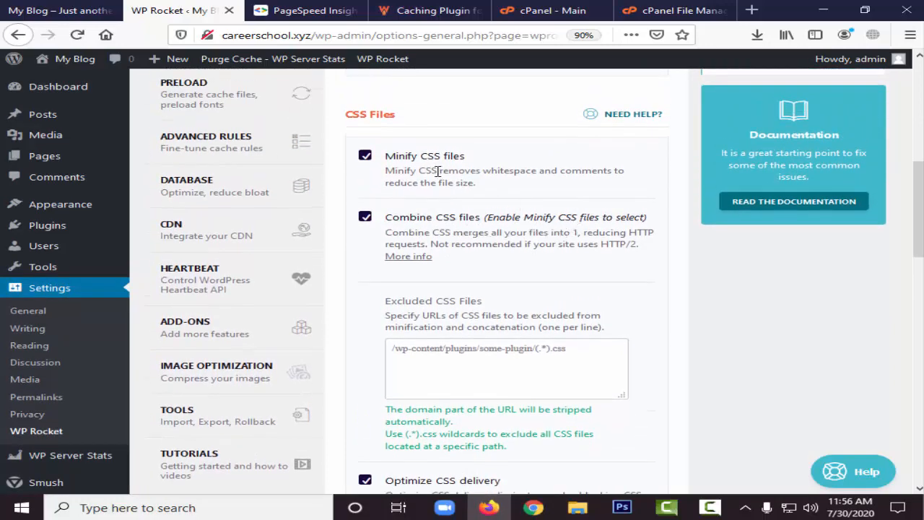
scroll(509, 214, down, 5)
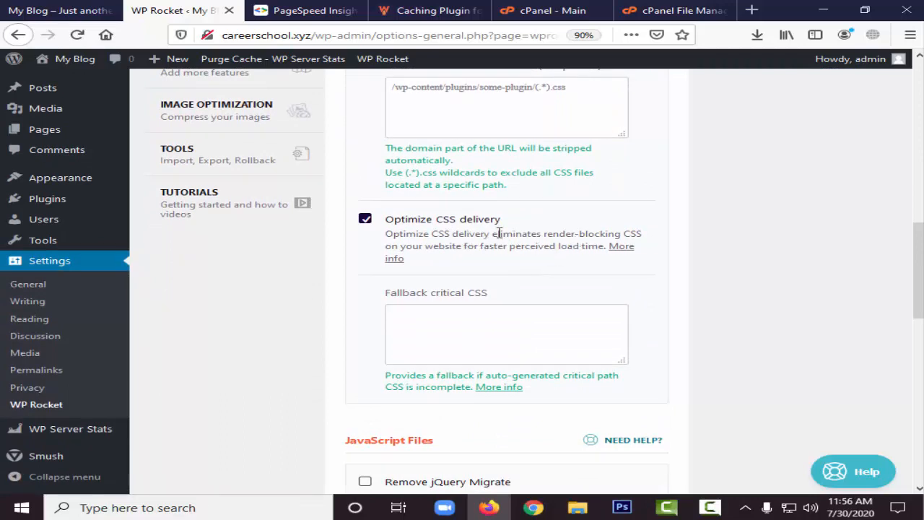
drag(517, 229, 556, 233)
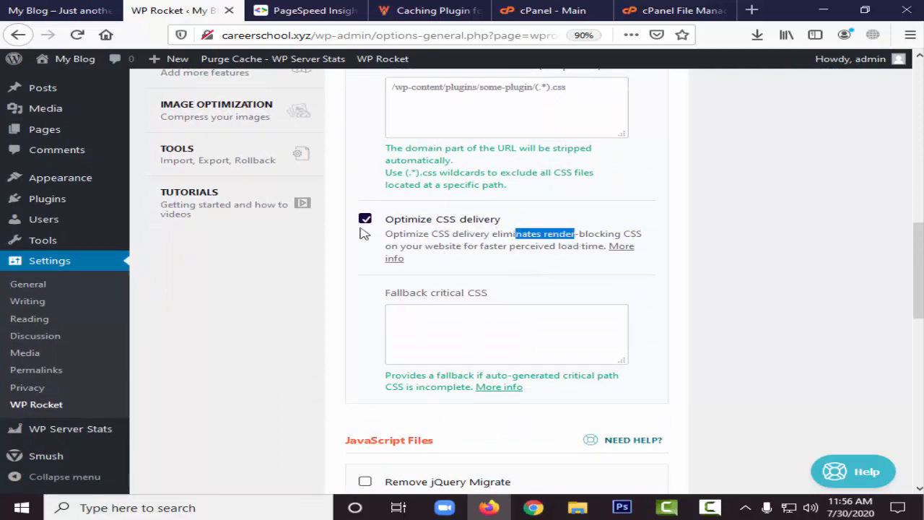
Step: Enable Load JavaScript deferred in the JavaScript Files options, keep Safe Mode for jQuery on, and save the changes
scroll(386, 240, down, 4)
scroll(434, 258, down, 10)
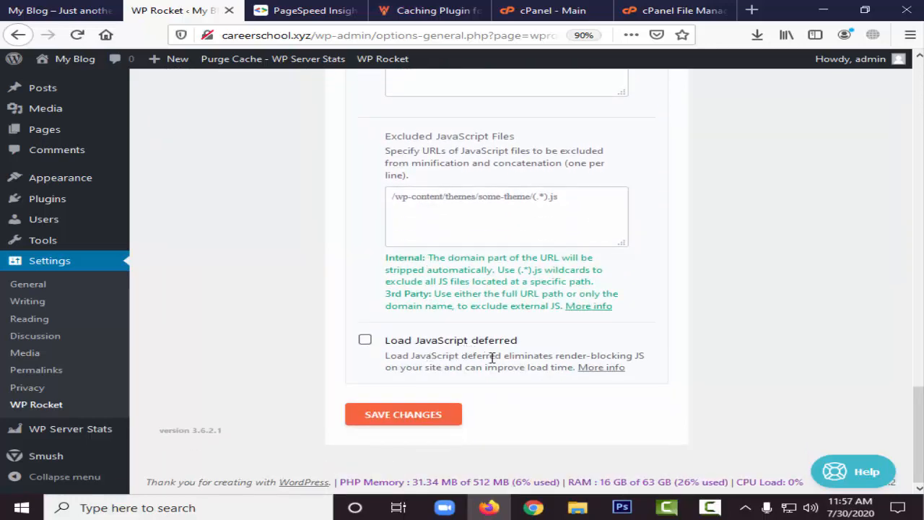
click(365, 342)
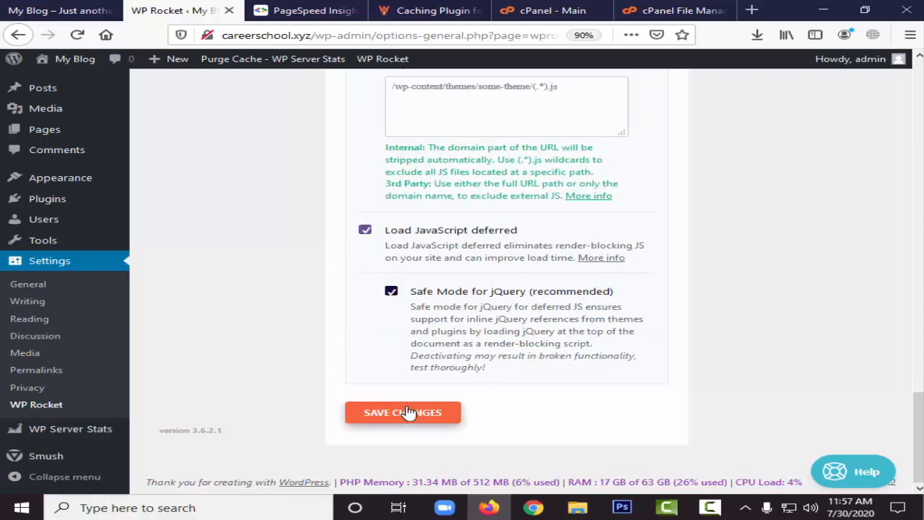
click(428, 416)
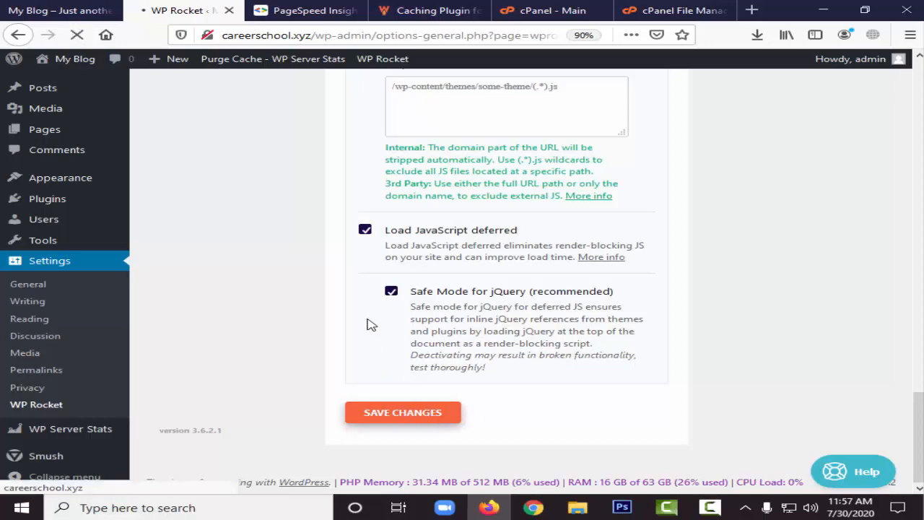
Step: Look over the saved File Optimization page and clear WP Rocket's cache
scroll(398, 226, down, 3)
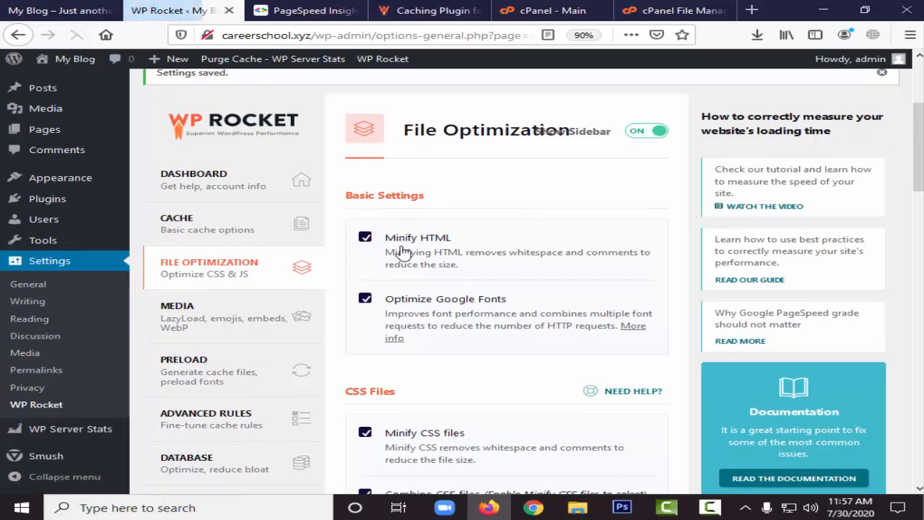
scroll(388, 299, up, 5)
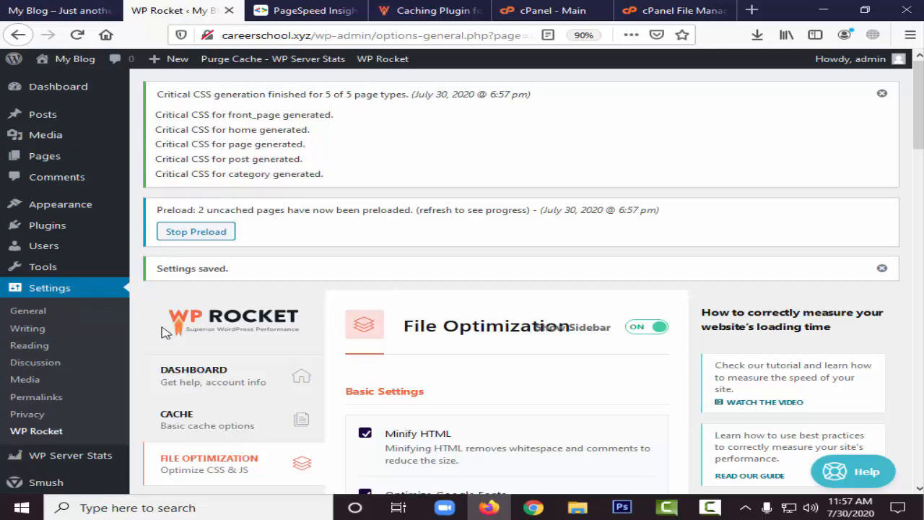
scroll(162, 331, down, 5)
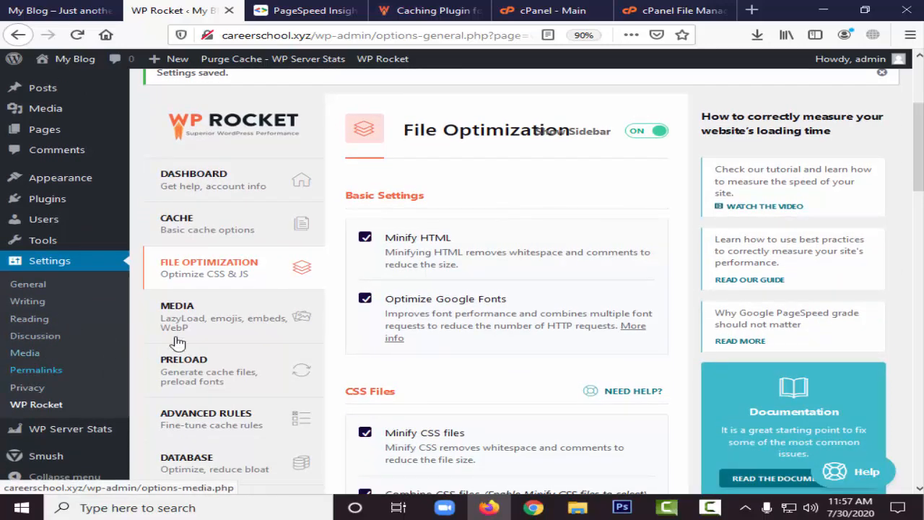
scroll(408, 326, down, 15)
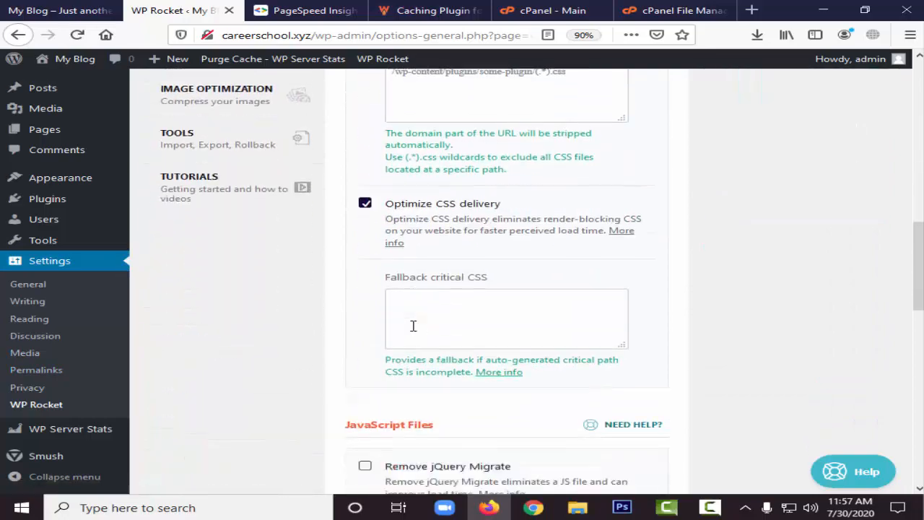
scroll(415, 325, up, 20)
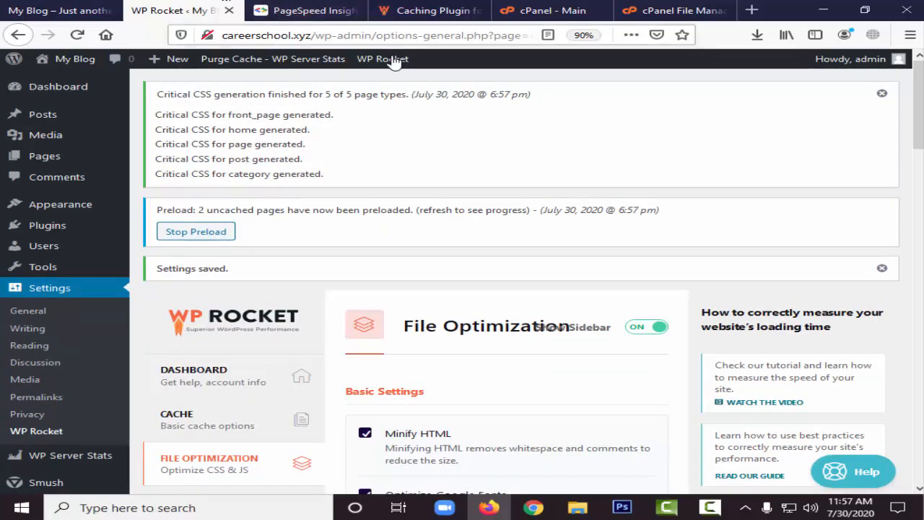
mouse_move(383, 59)
click(413, 99)
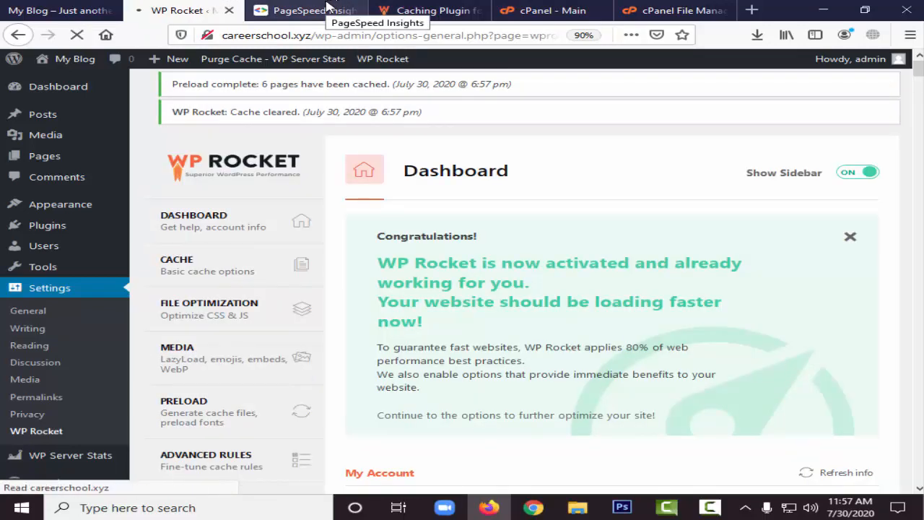
click(82, 13)
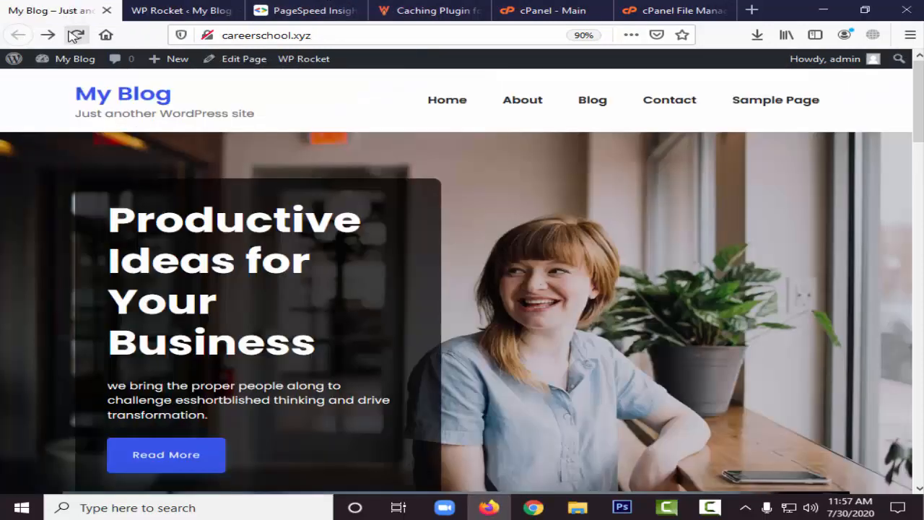
click(77, 36)
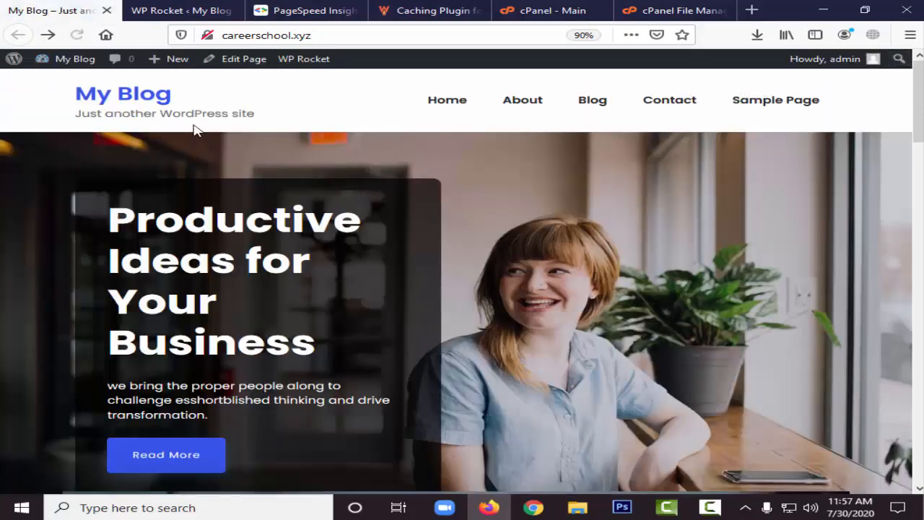
scroll(339, 217, down, 10)
scroll(347, 253, down, 3)
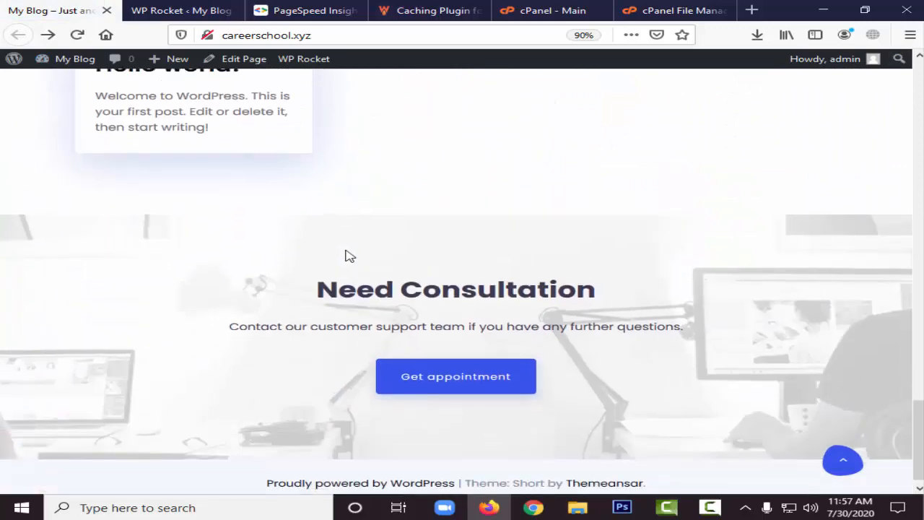
scroll(347, 256, up, 10)
click(292, 8)
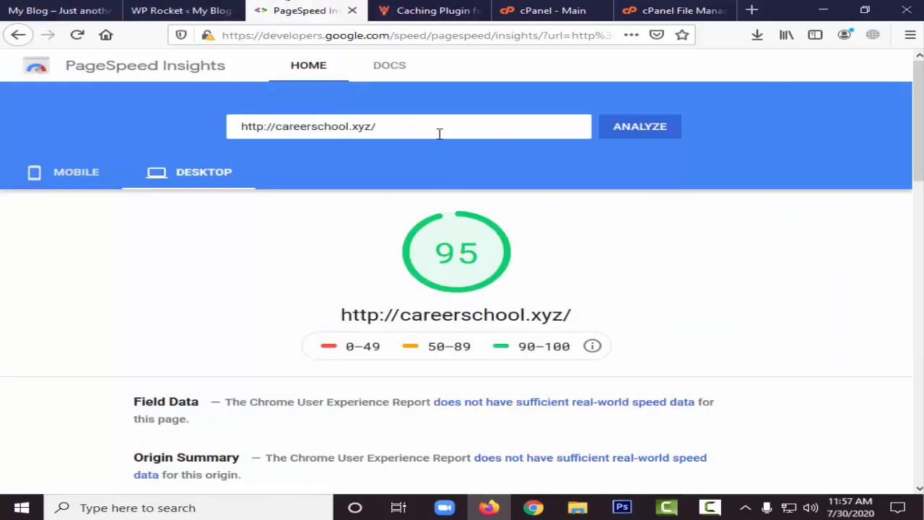
click(635, 135)
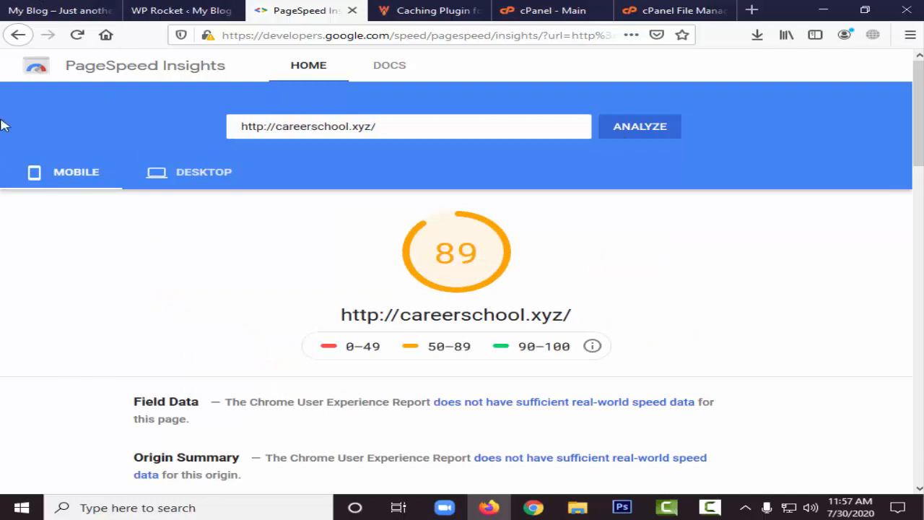
Step: Check the blog front page's console messages in the browser's developer tools, and close the tools
click(22, 9)
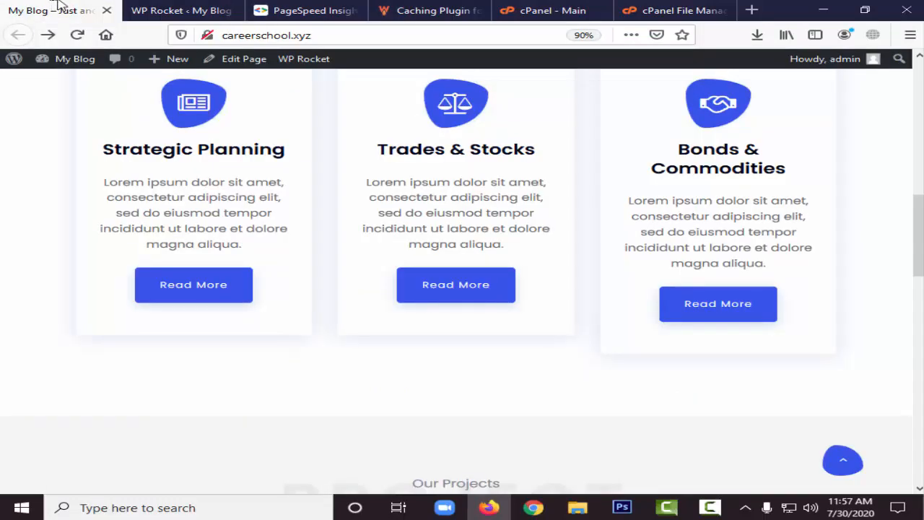
click(176, 10)
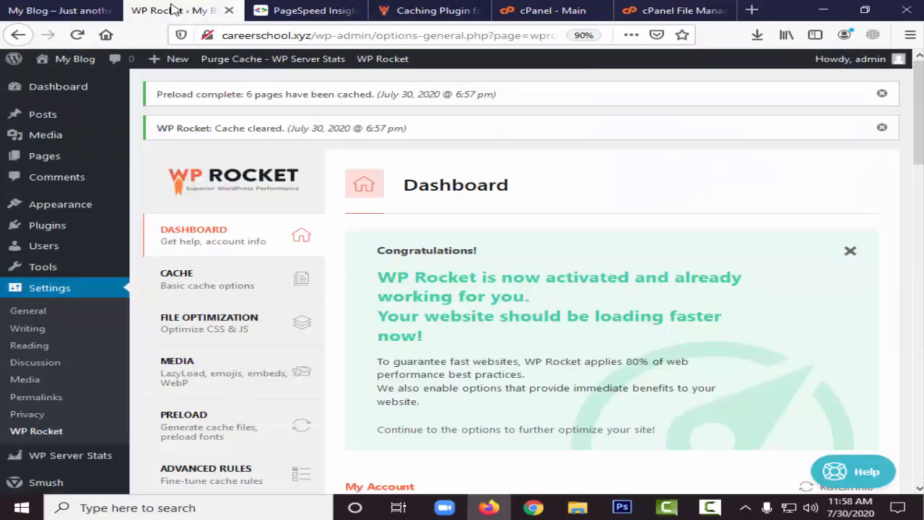
click(43, 8)
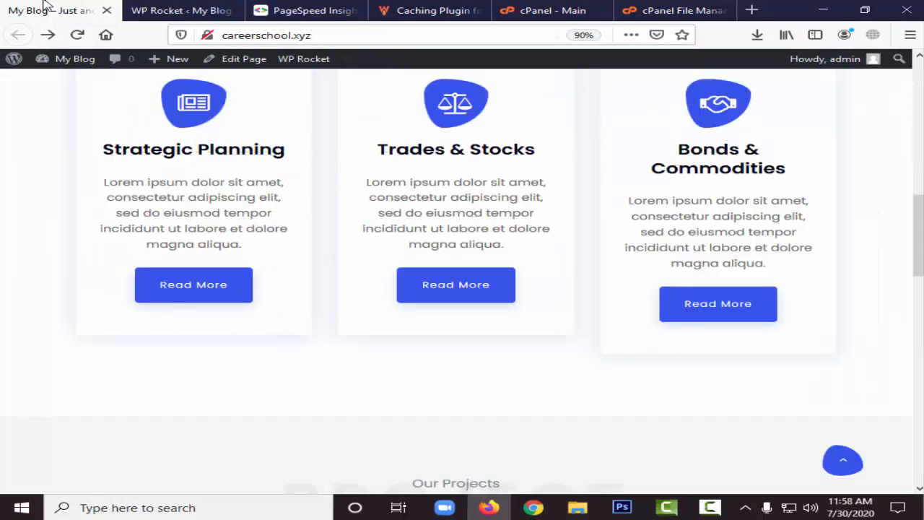
right_click(292, 390)
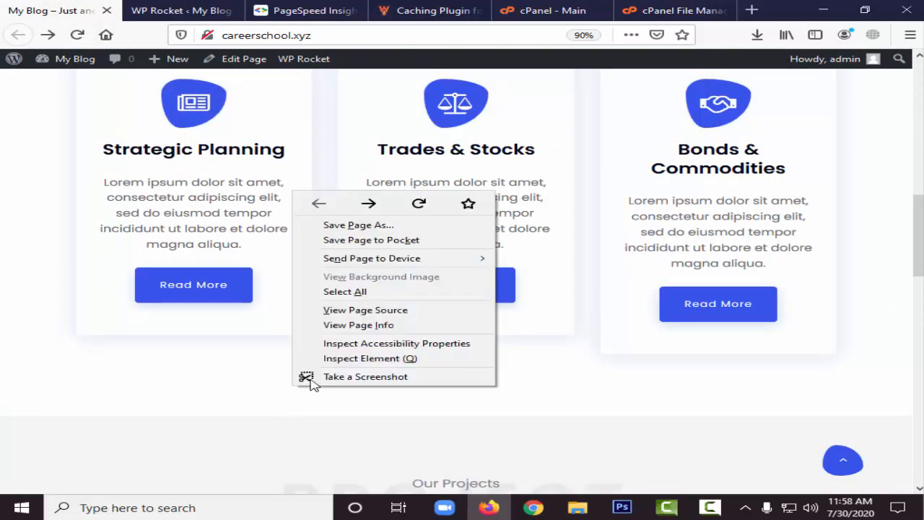
click(435, 359)
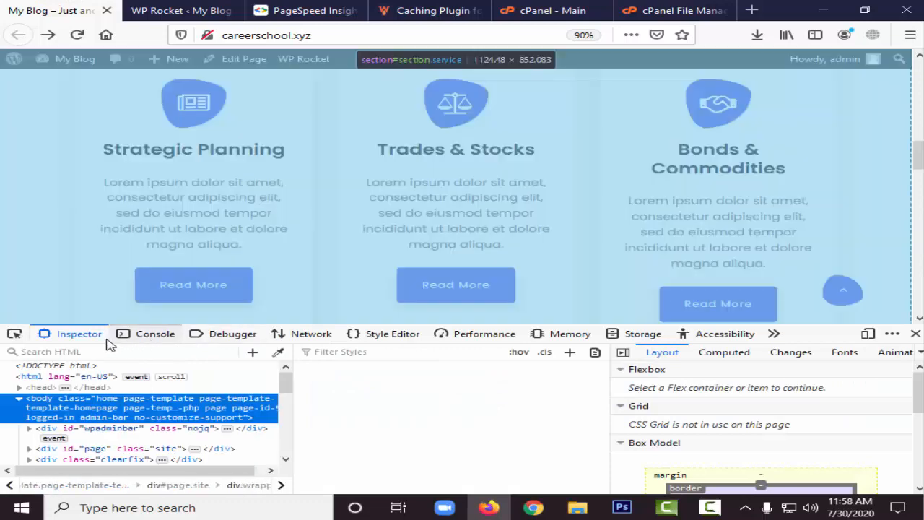
click(151, 335)
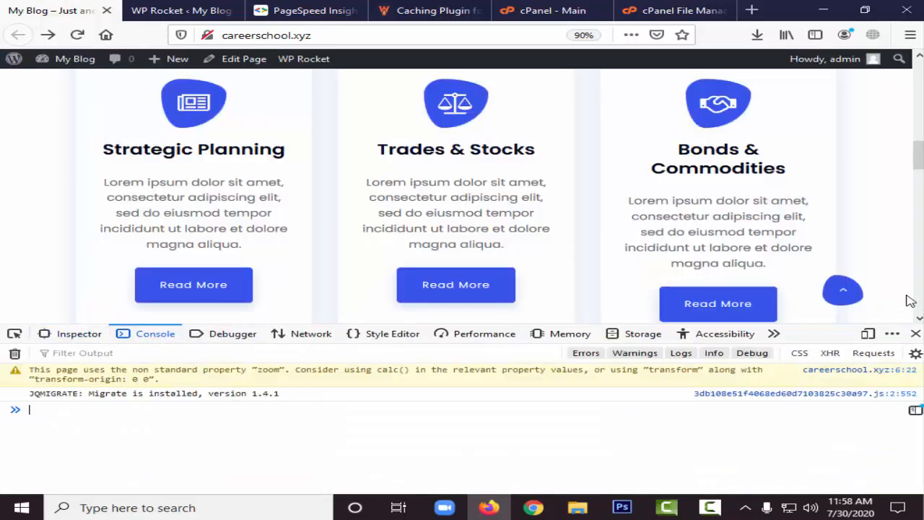
click(916, 333)
click(309, 9)
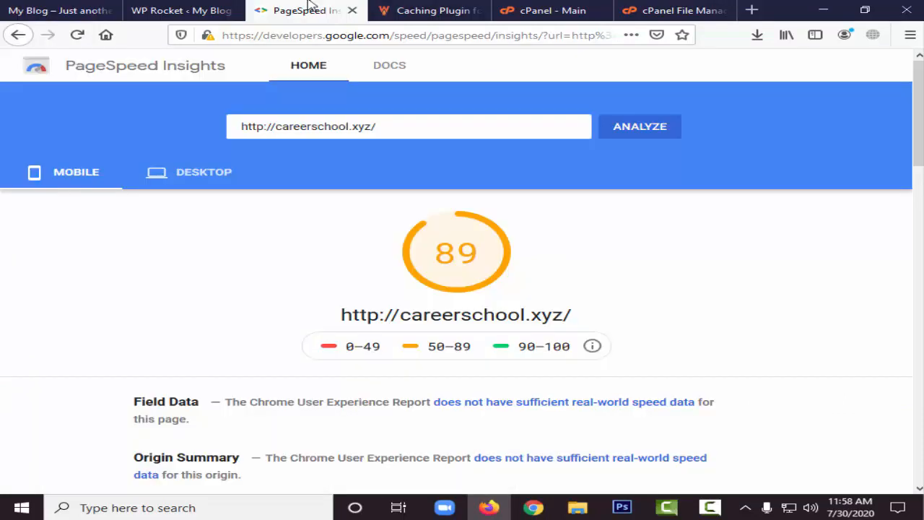
click(632, 127)
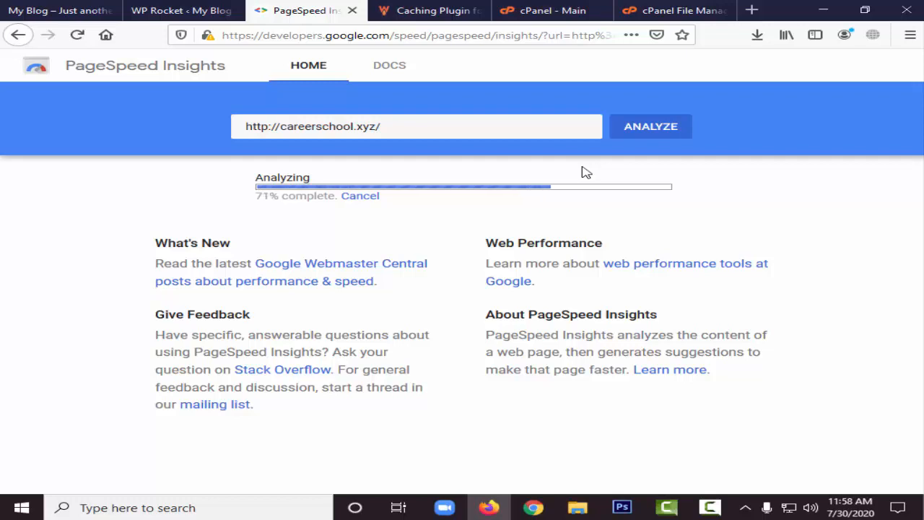
Step: View the source code of the blog's front page, close it, and return to PageSpeed Insights for the new mobile result
click(61, 10)
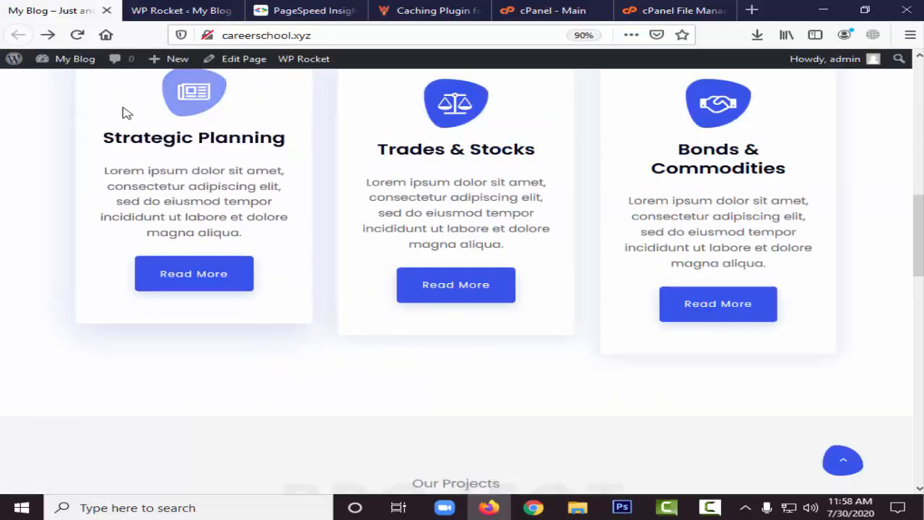
key(ctrl+u)
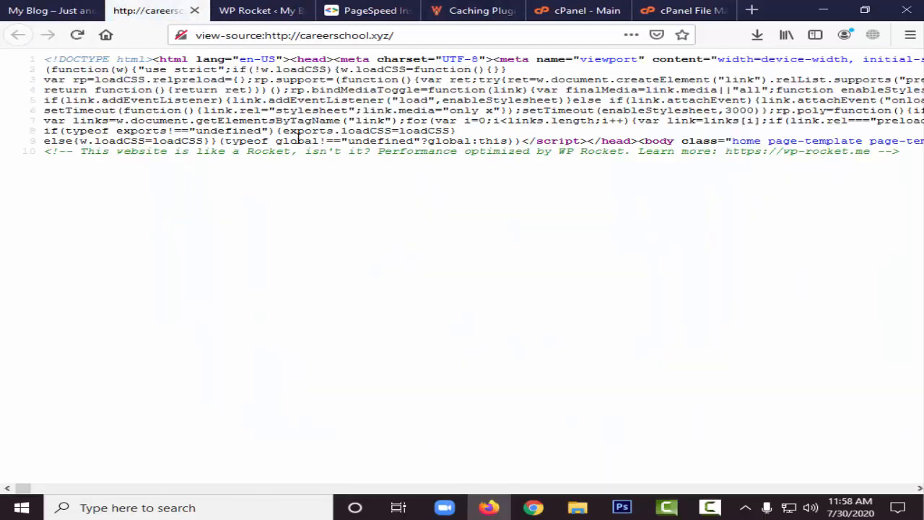
drag(259, 89, 415, 218)
click(389, 258)
click(197, 10)
click(159, 9)
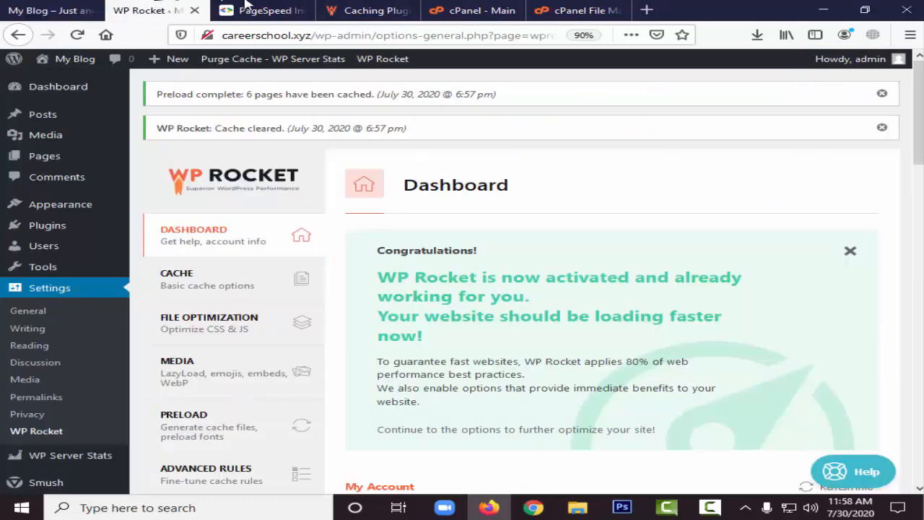
click(246, 5)
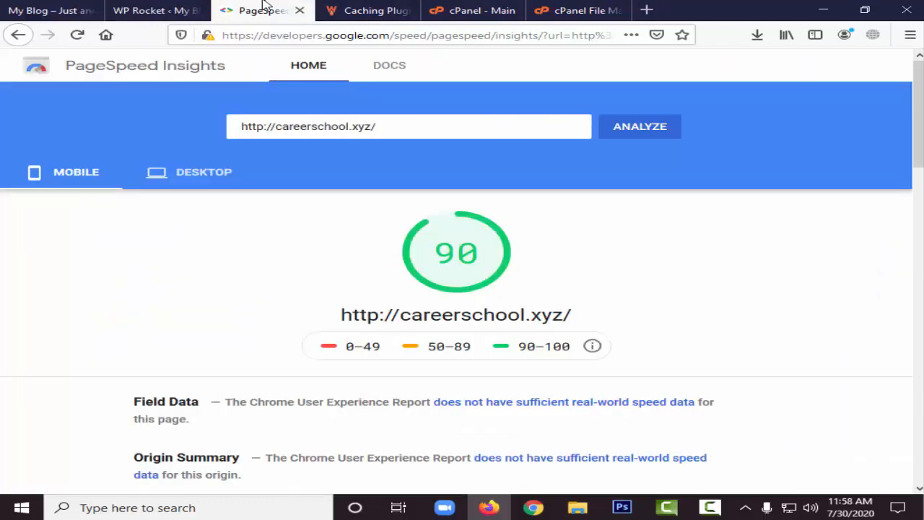
click(188, 177)
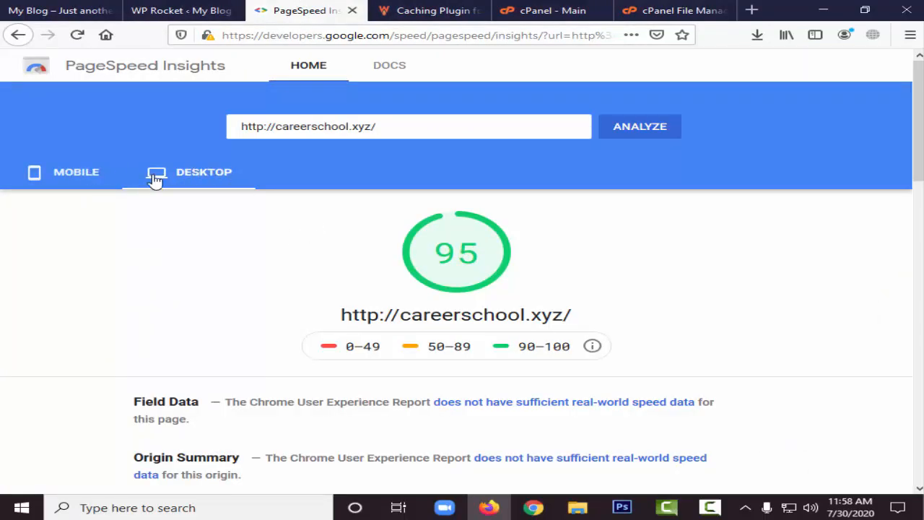
click(67, 173)
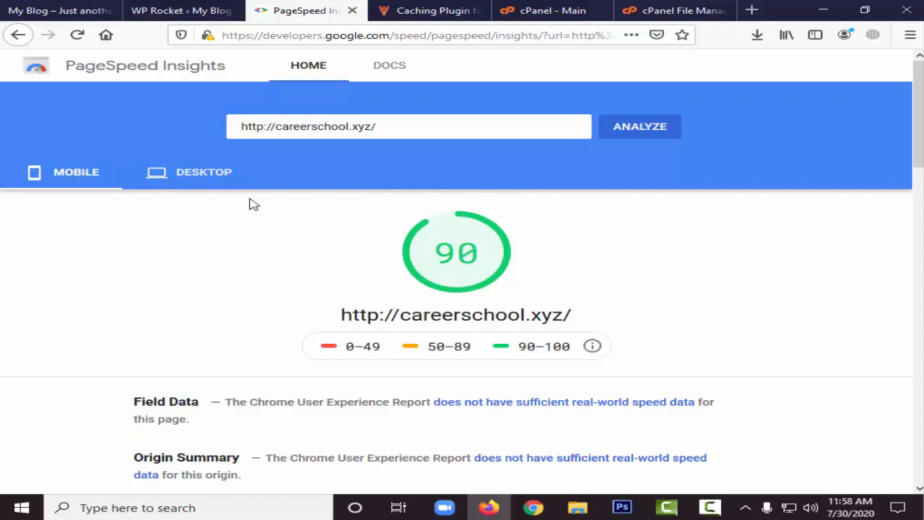
click(191, 10)
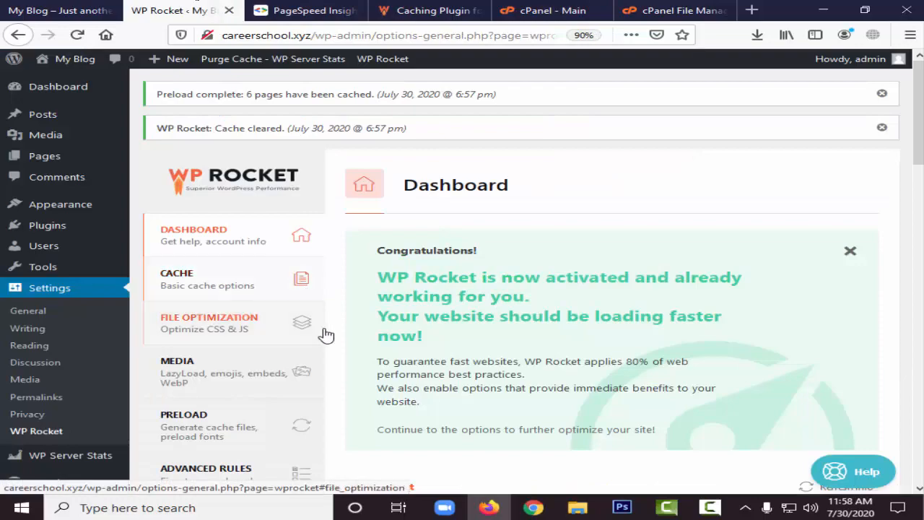
scroll(324, 334, down, 10)
scroll(275, 325, down, 5)
scroll(282, 322, up, 15)
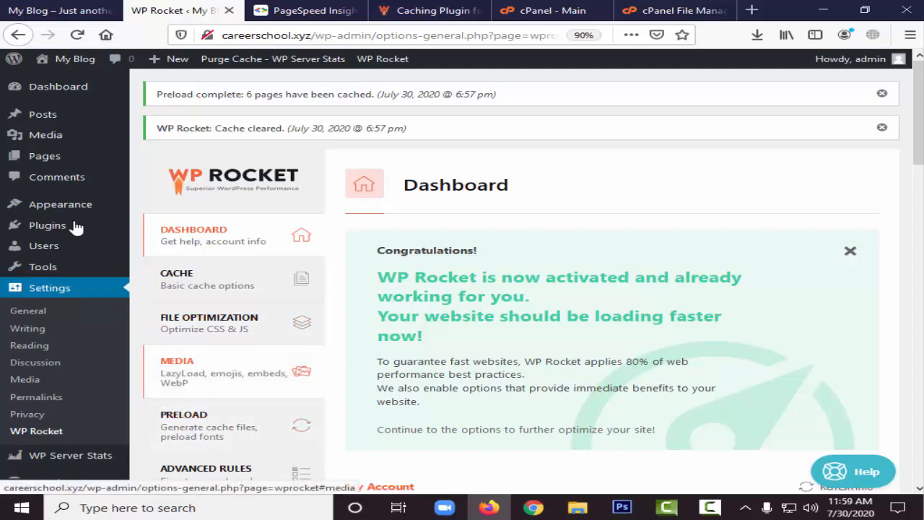
Step: Look through the blog's front page from the hero banner past the Recent Projects section, and return to the WP Rocket dashboard
click(44, 10)
scroll(226, 431, up, 5)
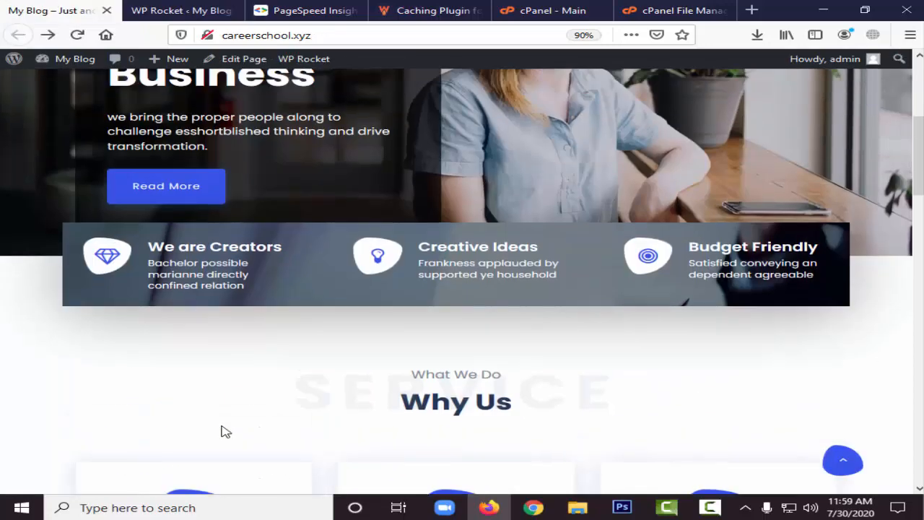
scroll(225, 431, up, 4)
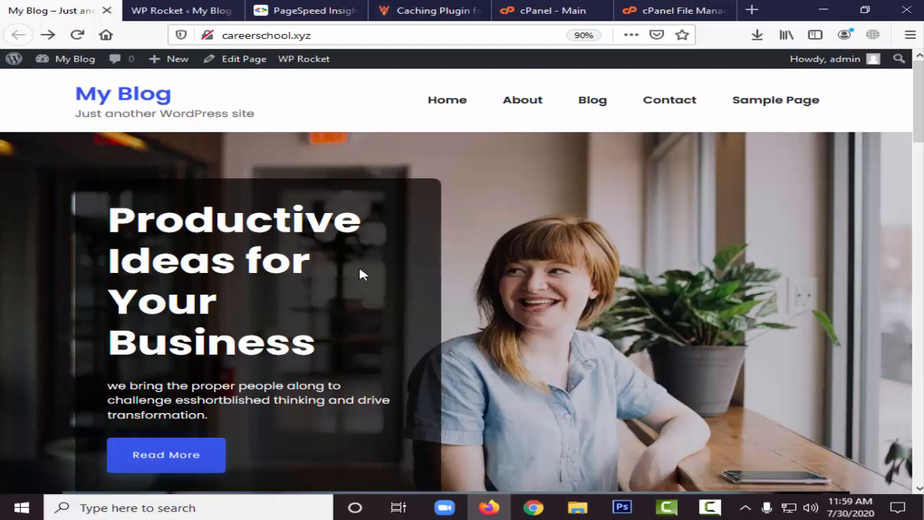
scroll(369, 273, down, 15)
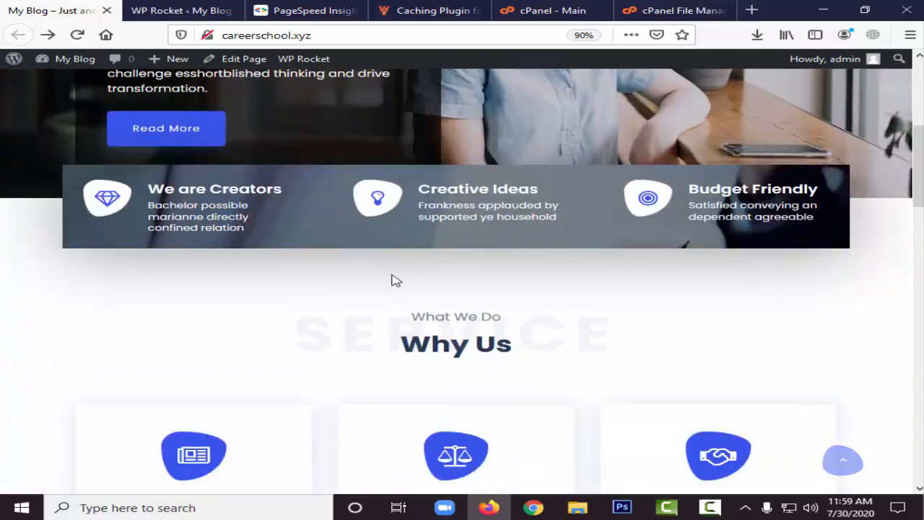
scroll(396, 277, down, 3)
scroll(389, 277, up, 20)
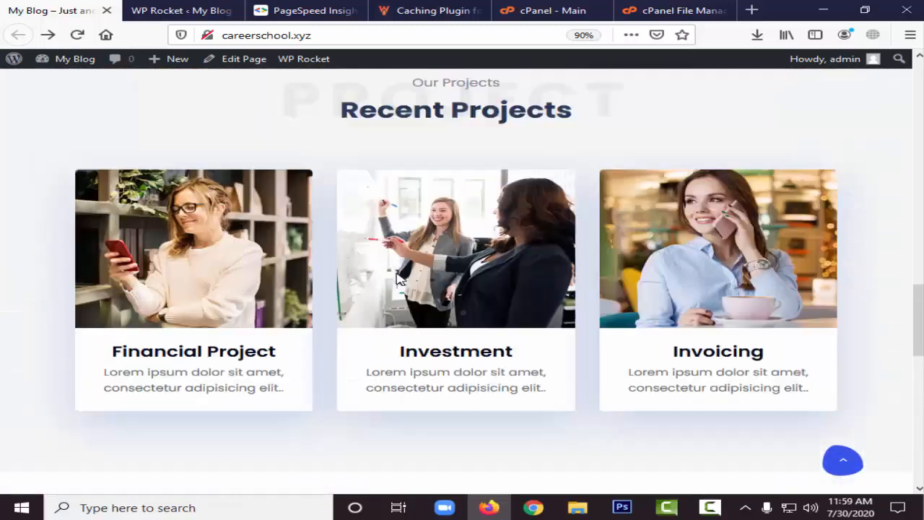
key(ctrl+Tab)
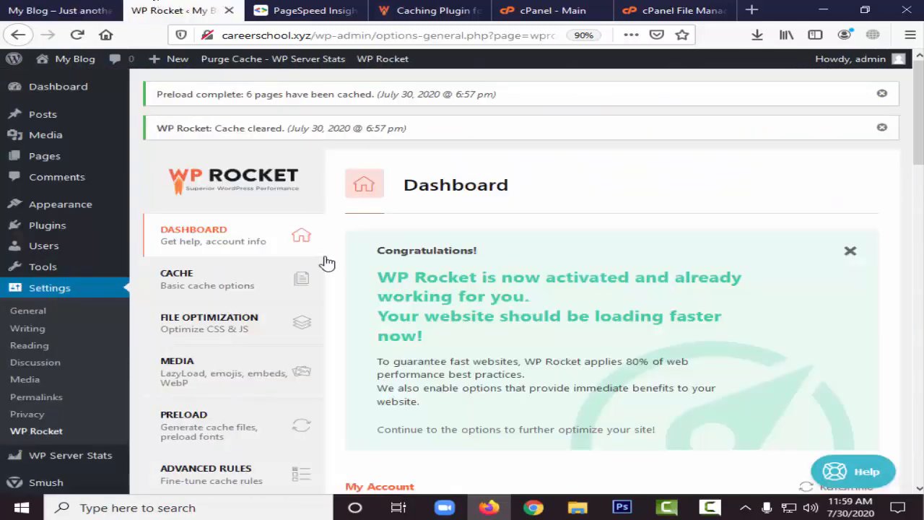